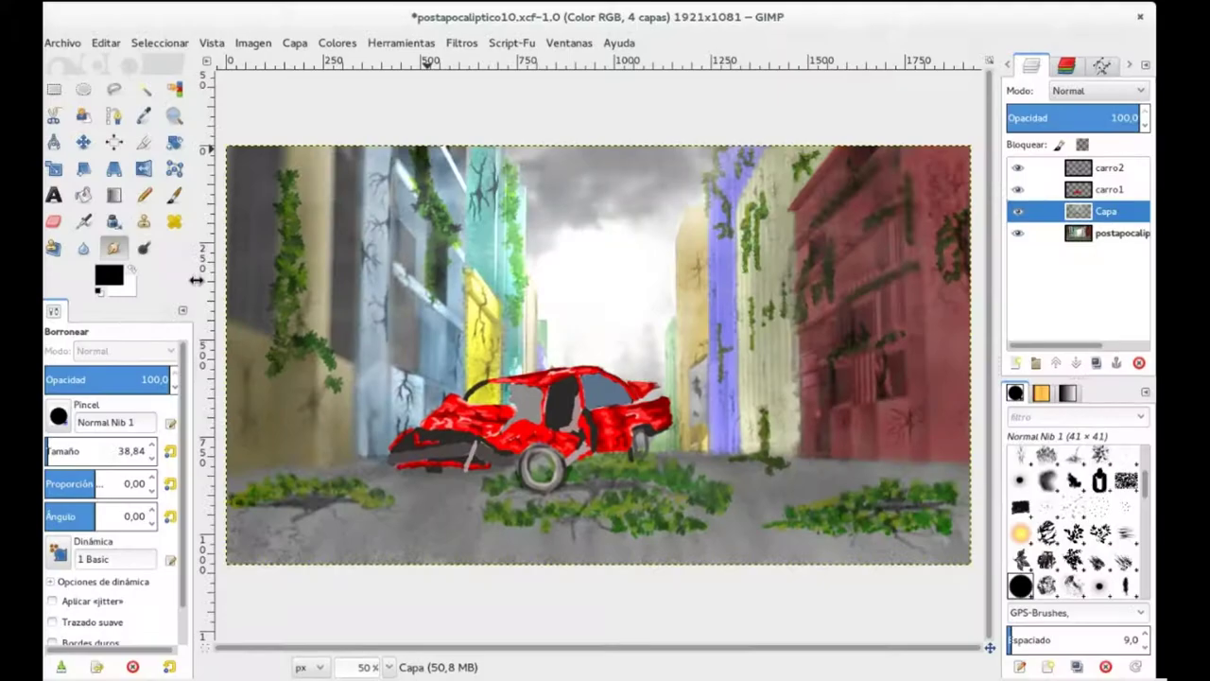
# - Zoom in on the car and airbrush at about size 7 on carro2 with white as foreground
pyautogui.press('p')
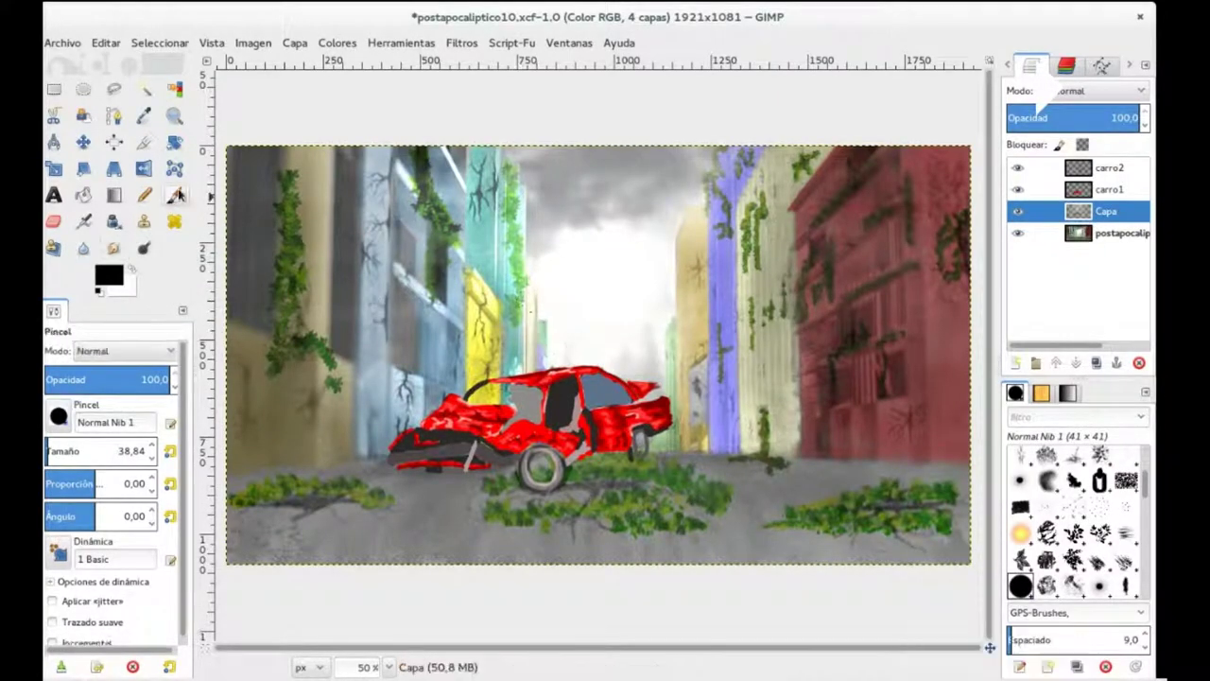
pyautogui.keyDown('ctrl'); pyautogui.scroll(4, 638, 415); pyautogui.keyUp('ctrl')
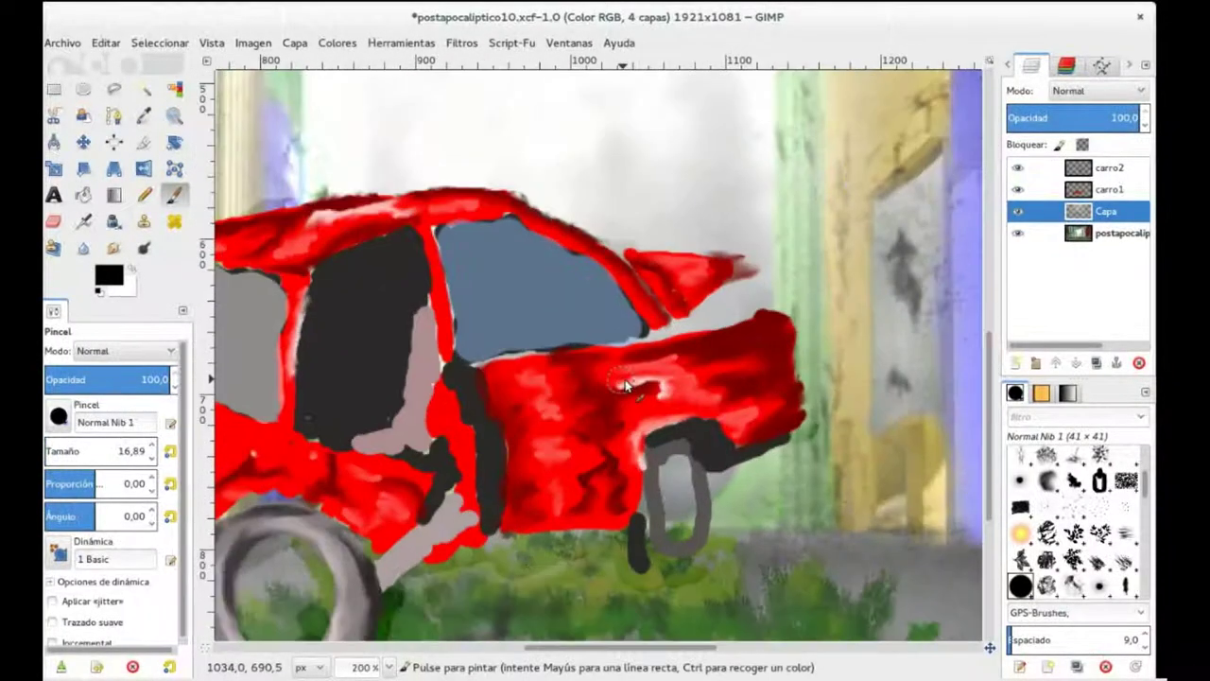
pyautogui.keyDown('ctrl'); pyautogui.scroll(1, 638, 415); pyautogui.keyUp('ctrl')
pyautogui.press('a')
pyautogui.moveTo(95, 454); pyautogui.dragTo(81, 453)
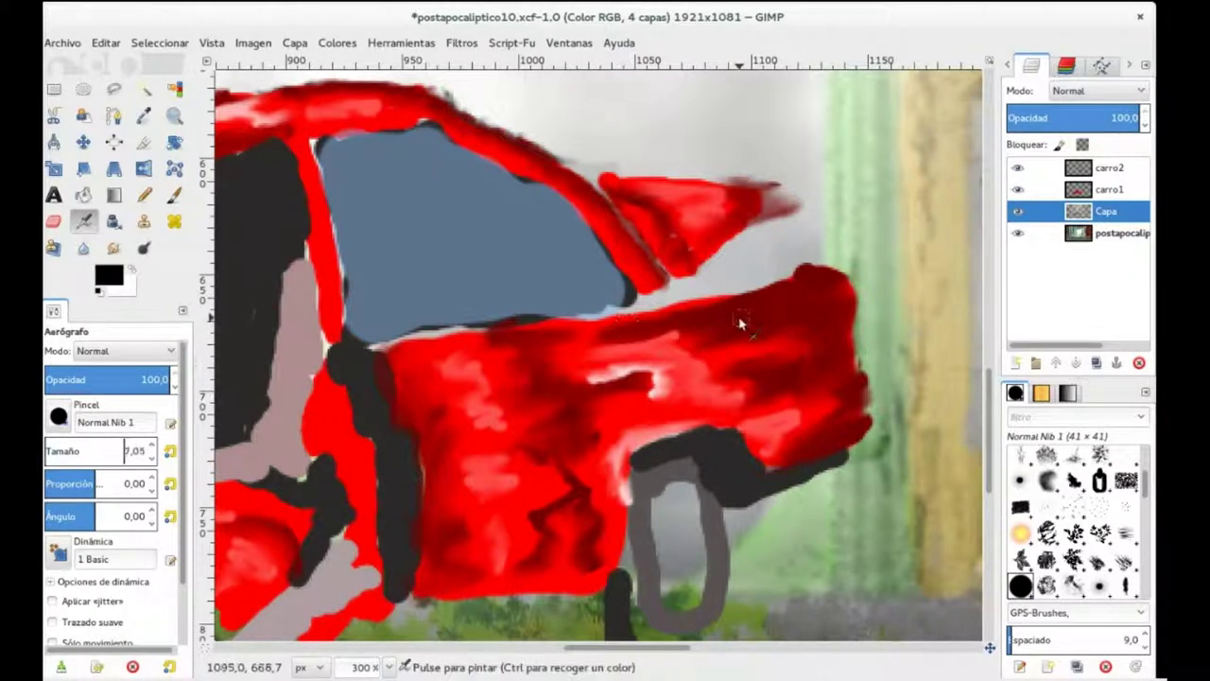
pyautogui.click(1113, 171)
pyautogui.press('x')
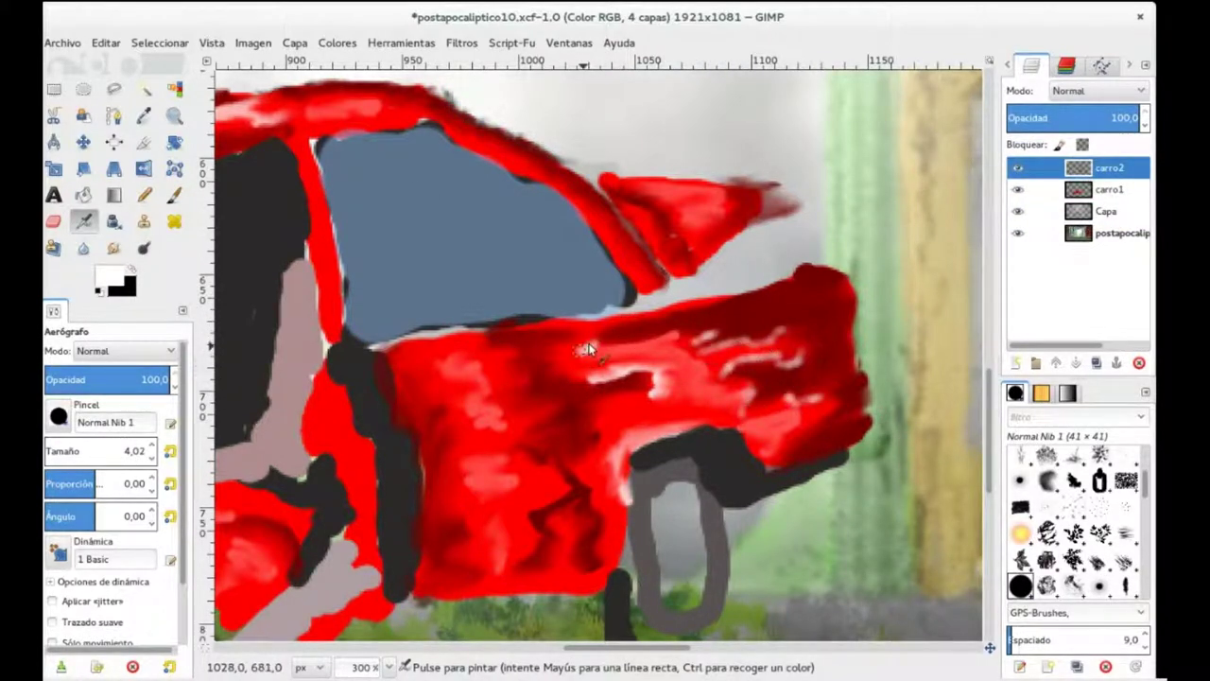
# - Airbrush a thin white highlight along the red car's roof edge
pyautogui.scroll(3, 738, 300)
pyautogui.hscroll(1, 668, 300)
pyautogui.hscroll(-4, 639, 279)
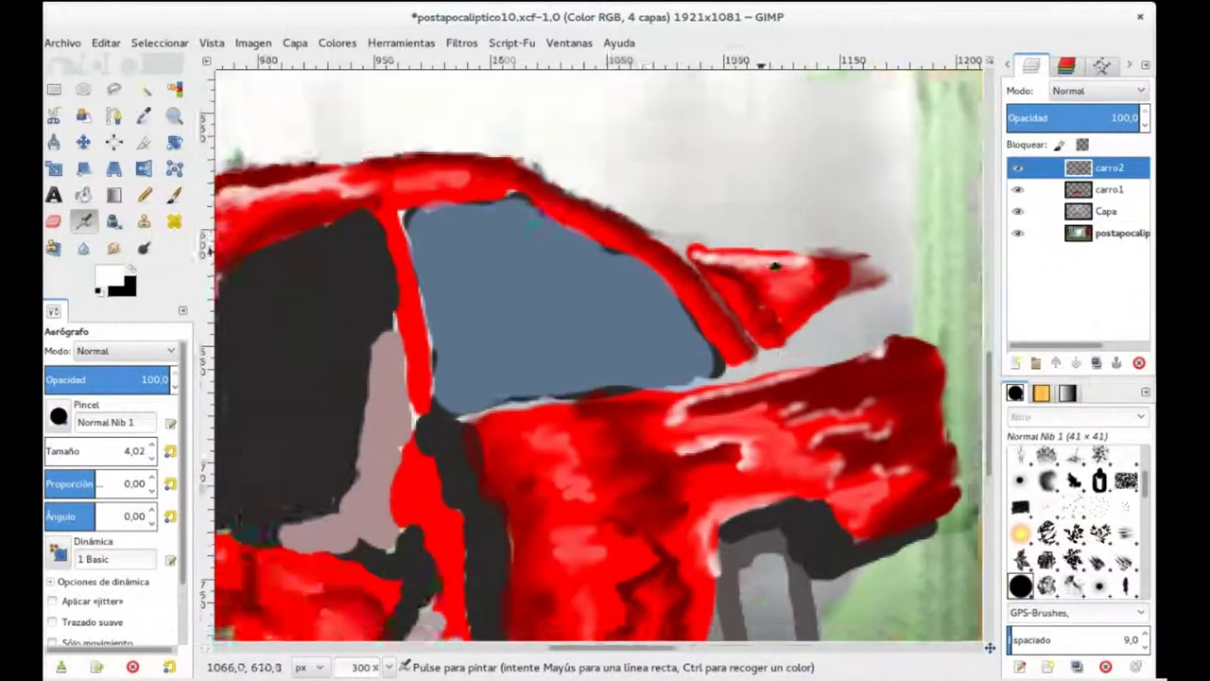
pyautogui.scroll(3, 639, 279)
pyautogui.scroll(-5, 783, 430)
pyautogui.hscroll(3, 871, 182)
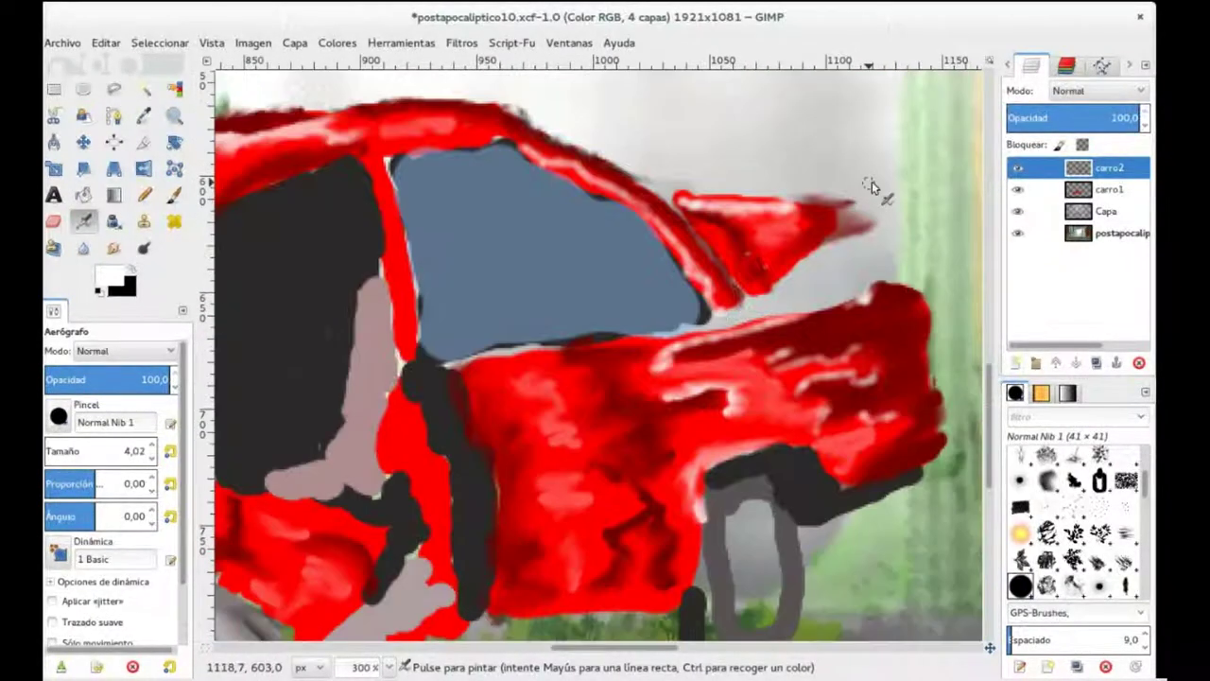
pyautogui.hscroll(-12, 709, 339)
pyautogui.scroll(3, 619, 274)
pyautogui.moveTo(629, 288); pyautogui.dragTo(674, 239)
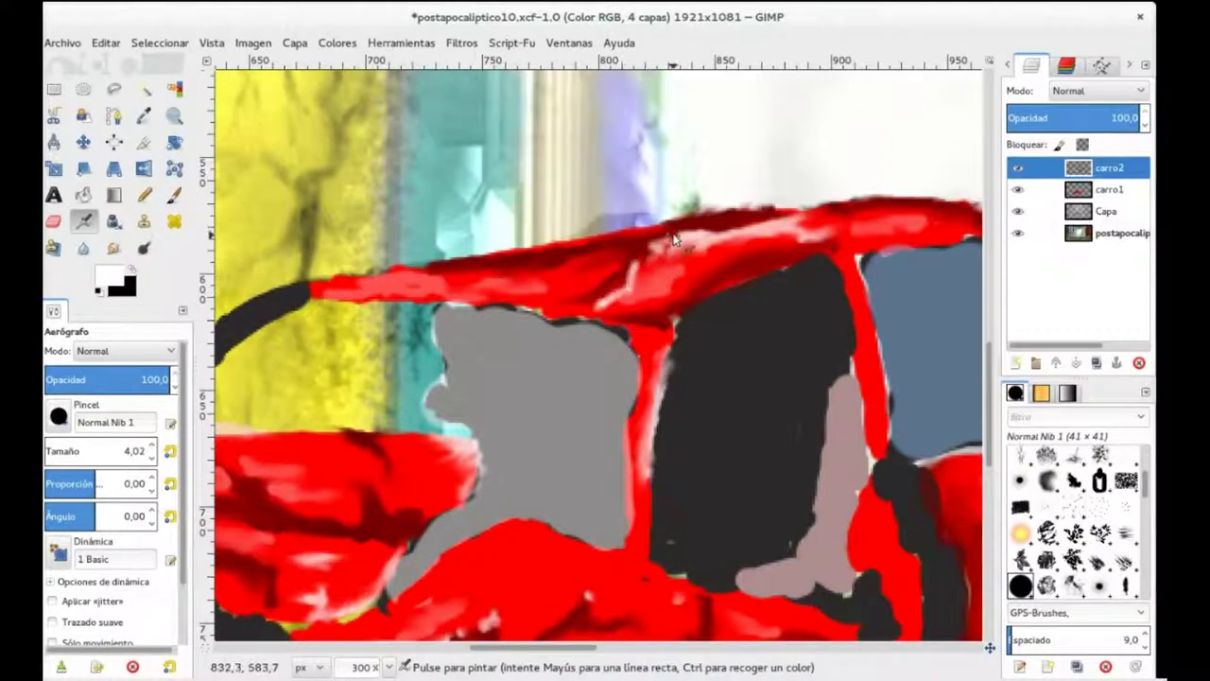
# - Reduce the brush to 2.51 and airbrush a white highlight down the door pillar
pyautogui.hscroll(-8, 595, 283)
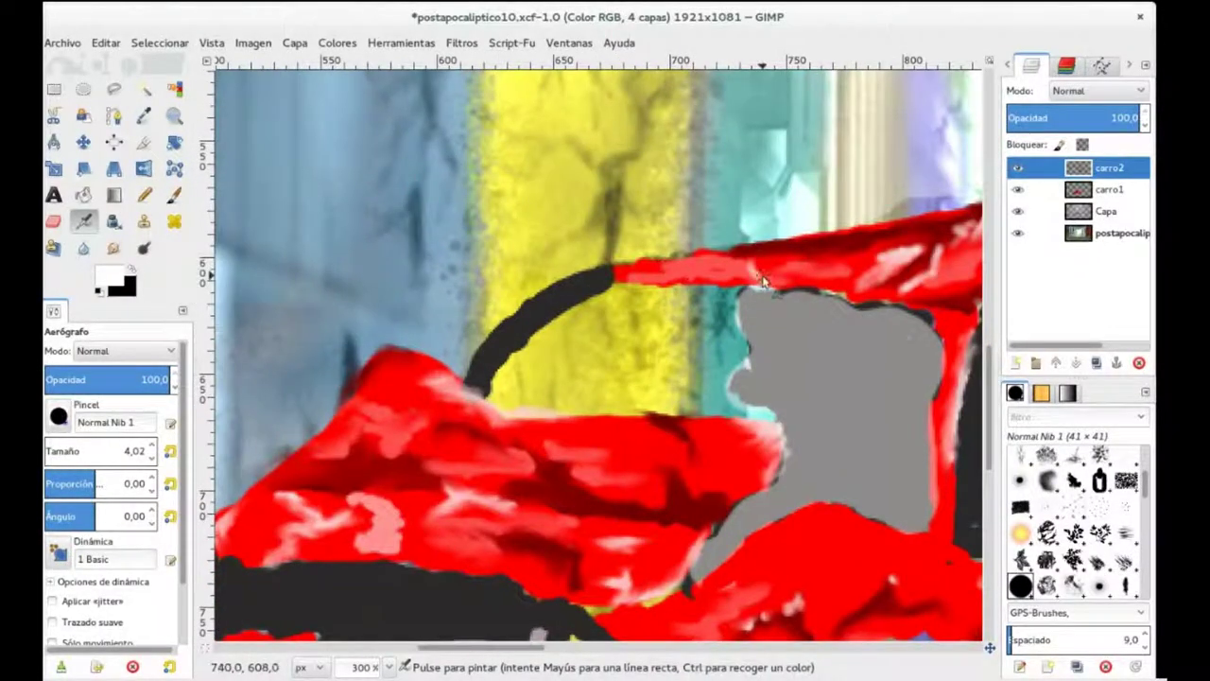
pyautogui.hscroll(4, 707, 284)
pyautogui.scroll(-1, 707, 284)
pyautogui.moveTo(133, 451); pyautogui.dragTo(104, 451)
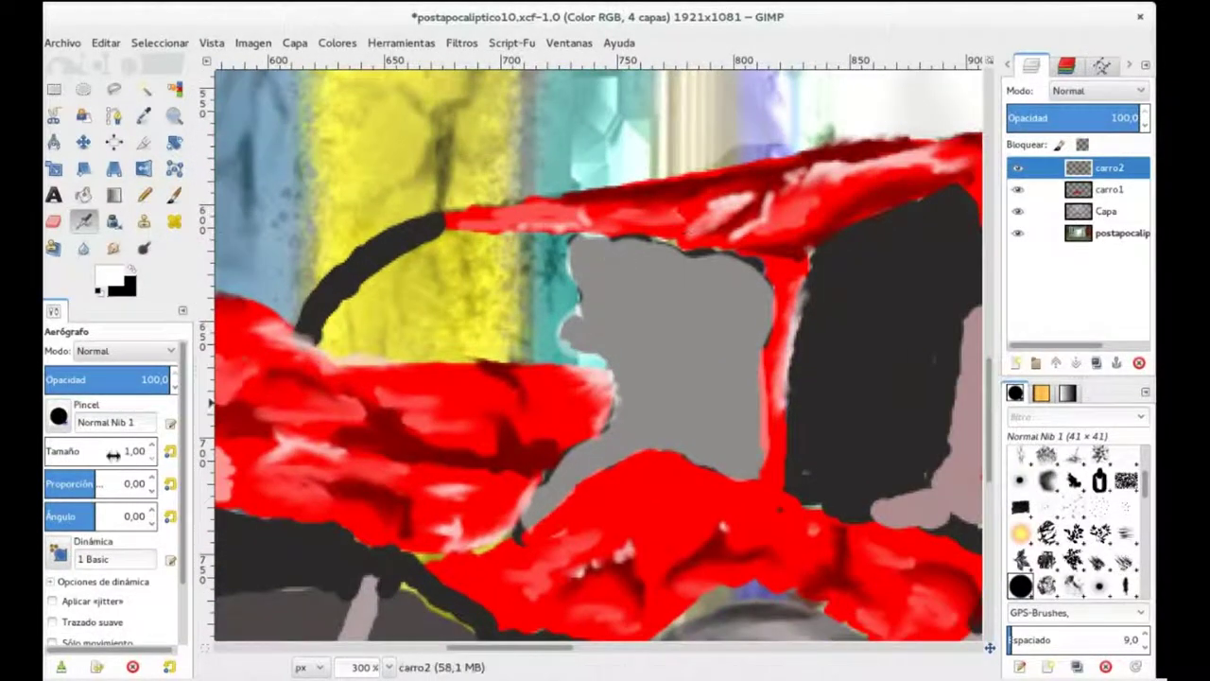
pyautogui.hscroll(3, 679, 215)
pyautogui.scroll(1, 518, 253)
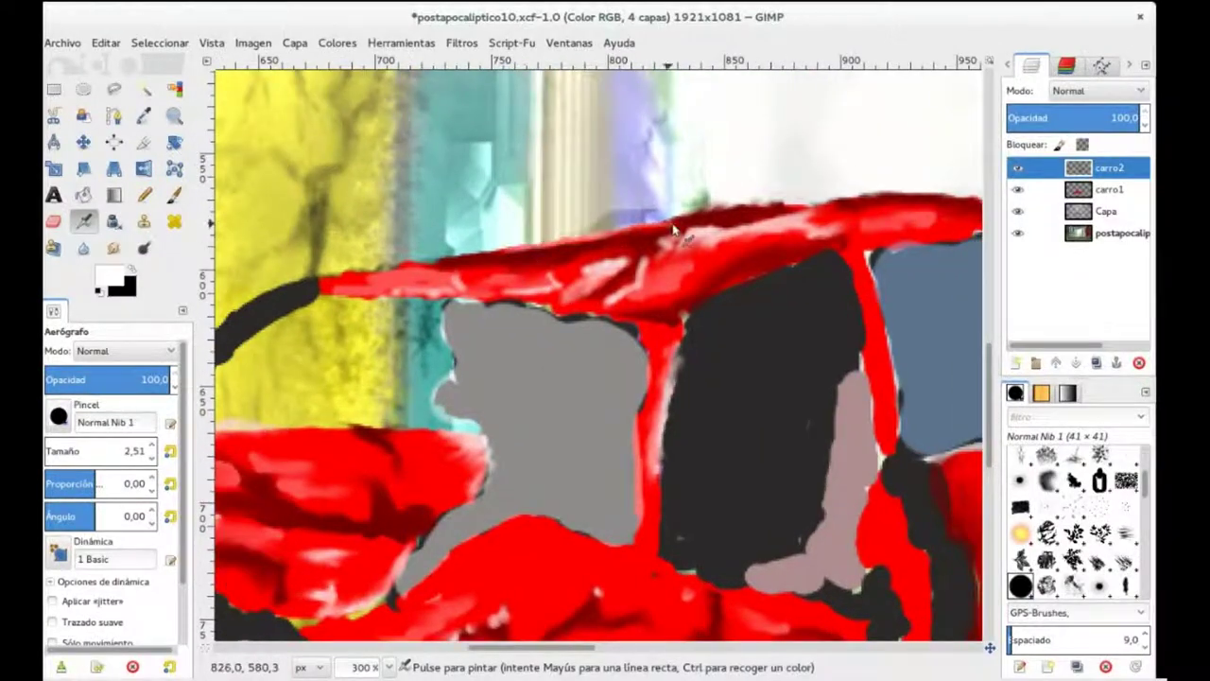
pyautogui.hscroll(8, 673, 229)
pyautogui.scroll(-1, 673, 230)
pyautogui.moveTo(548, 203); pyautogui.dragTo(578, 359)
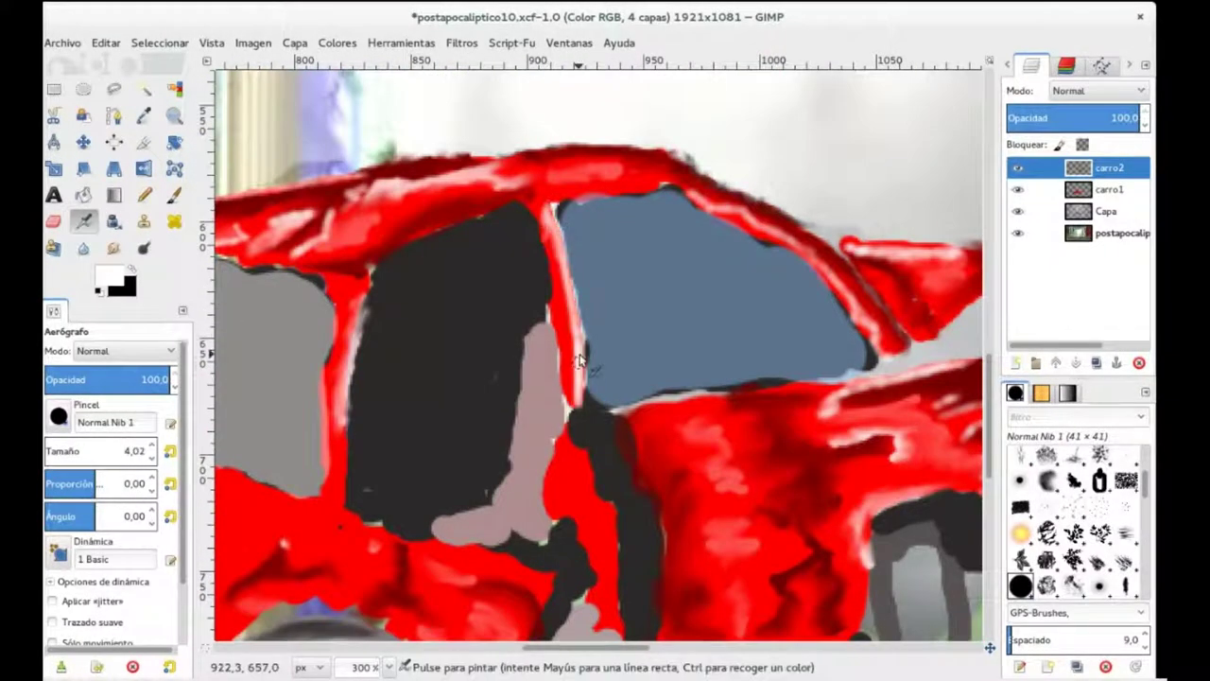
pyautogui.scroll(-3, 590, 198)
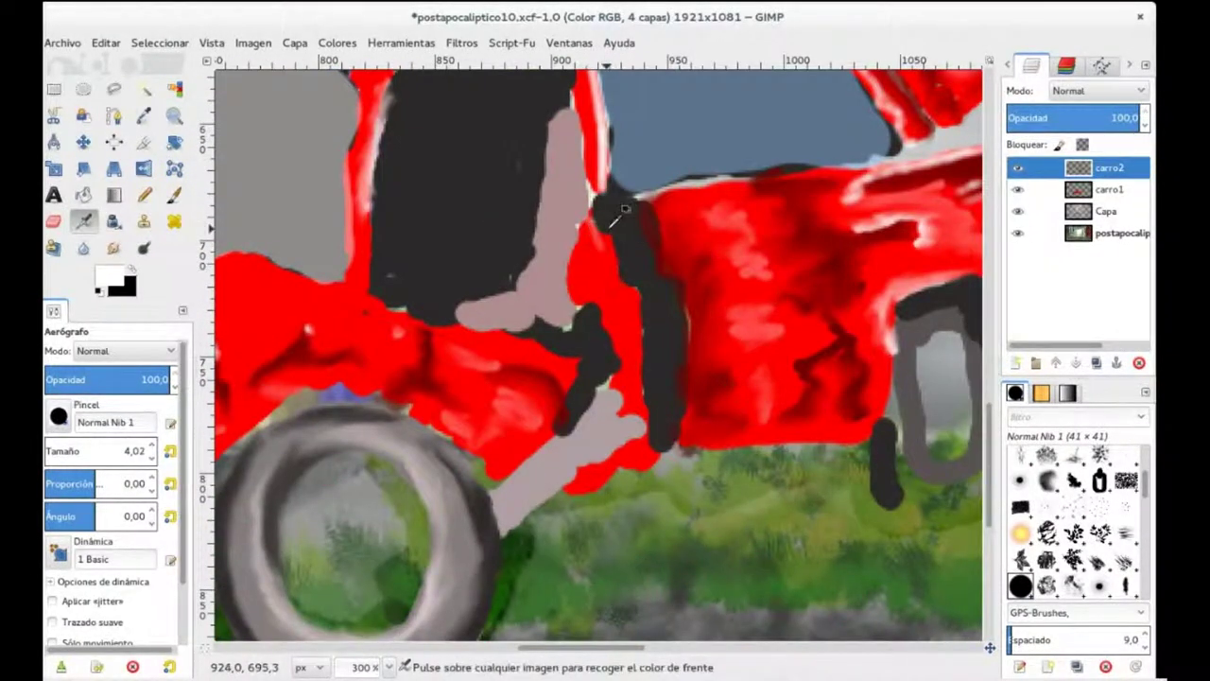
pyautogui.scroll(-3, 559, 281)
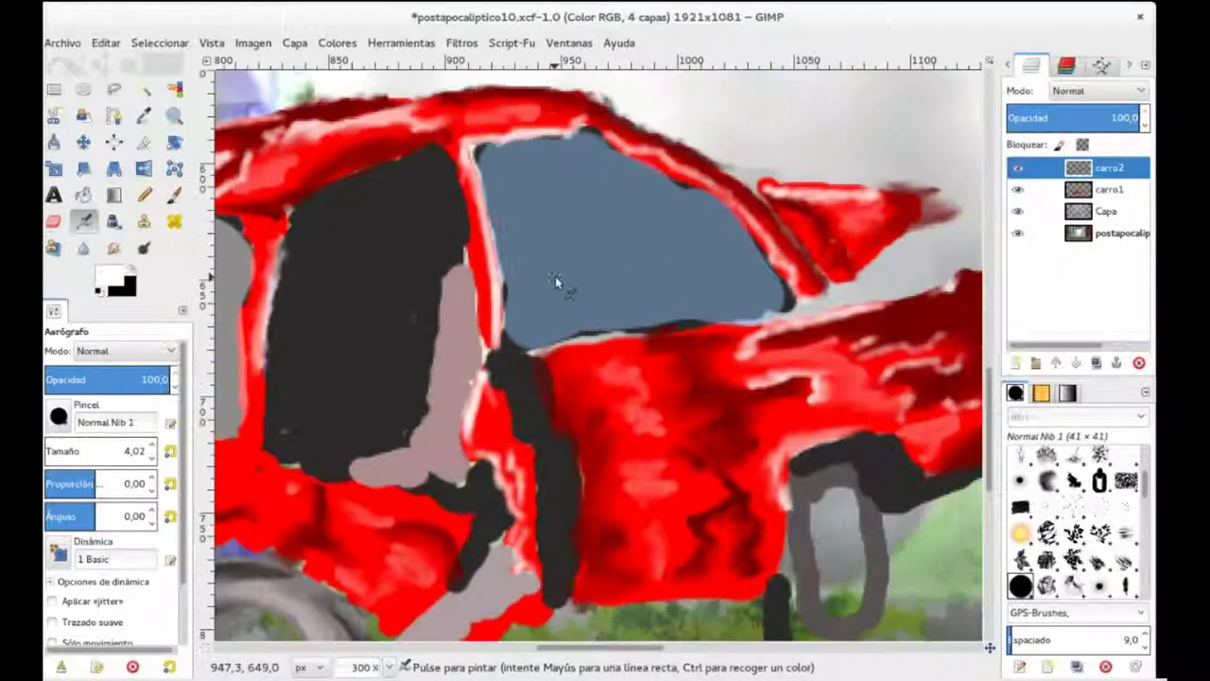
# - Switch to black and work across the crumpled door and trunk creases with the airbrush
pyautogui.press('x')
pyautogui.scroll(3, 488, 335)
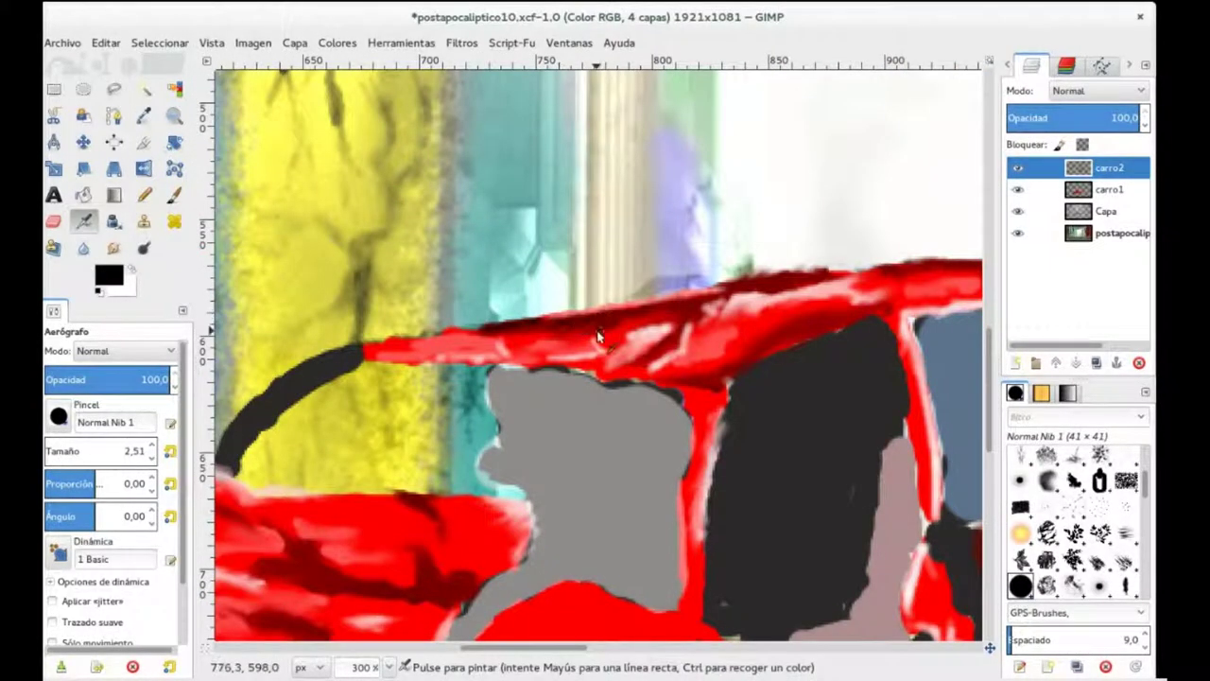
pyautogui.hscroll(4, 598, 336)
pyautogui.hscroll(4, 572, 322)
pyautogui.hscroll(4, 645, 309)
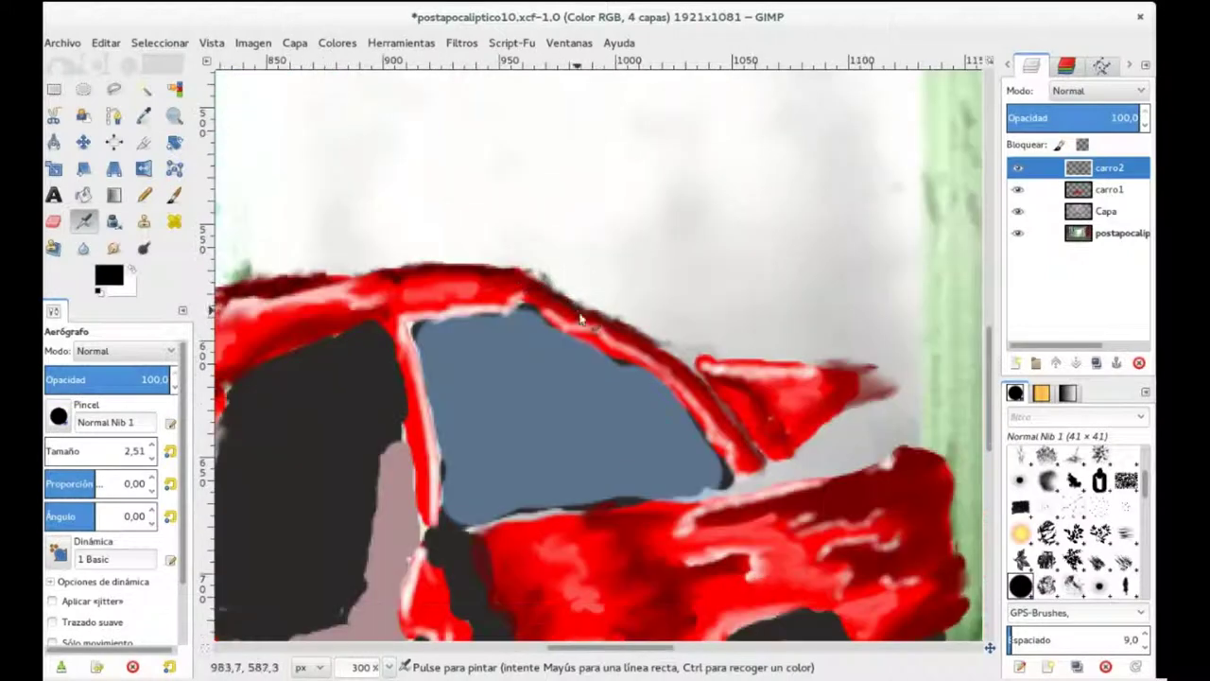
pyautogui.hscroll(2, 645, 309)
pyautogui.scroll(-3, 646, 309)
pyautogui.hscroll(3, 697, 359)
pyautogui.scroll(-1, 680, 216)
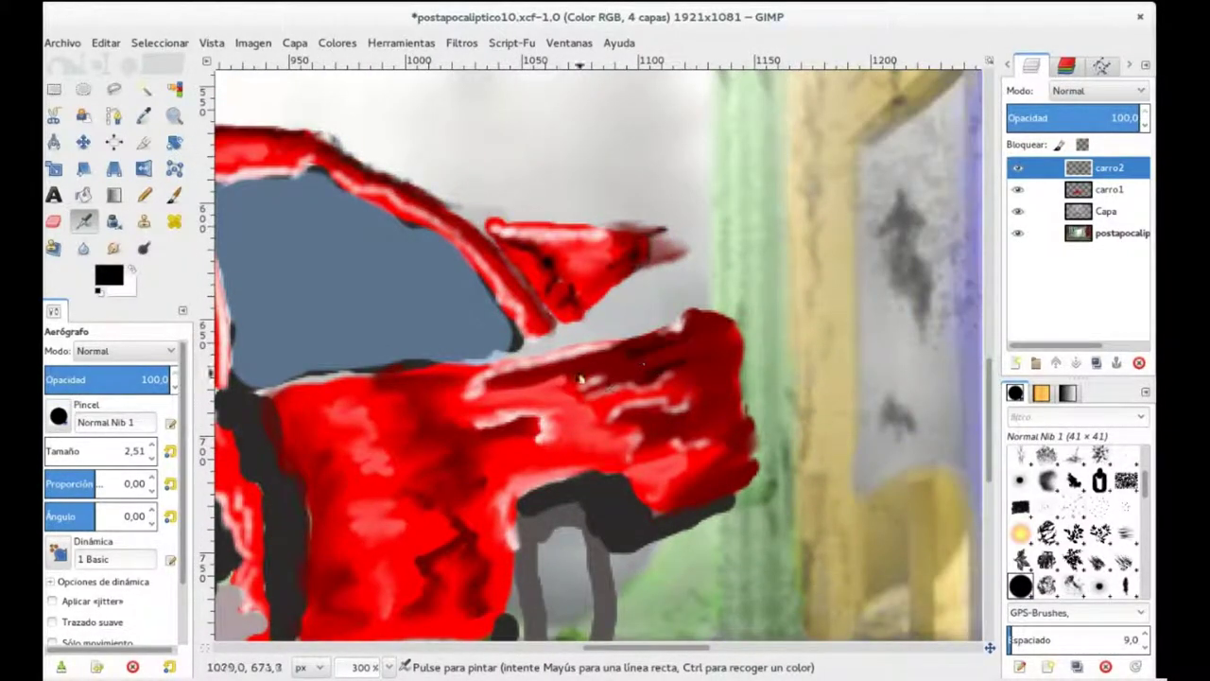
pyautogui.hscroll(1, 675, 369)
pyautogui.scroll(-1, 675, 369)
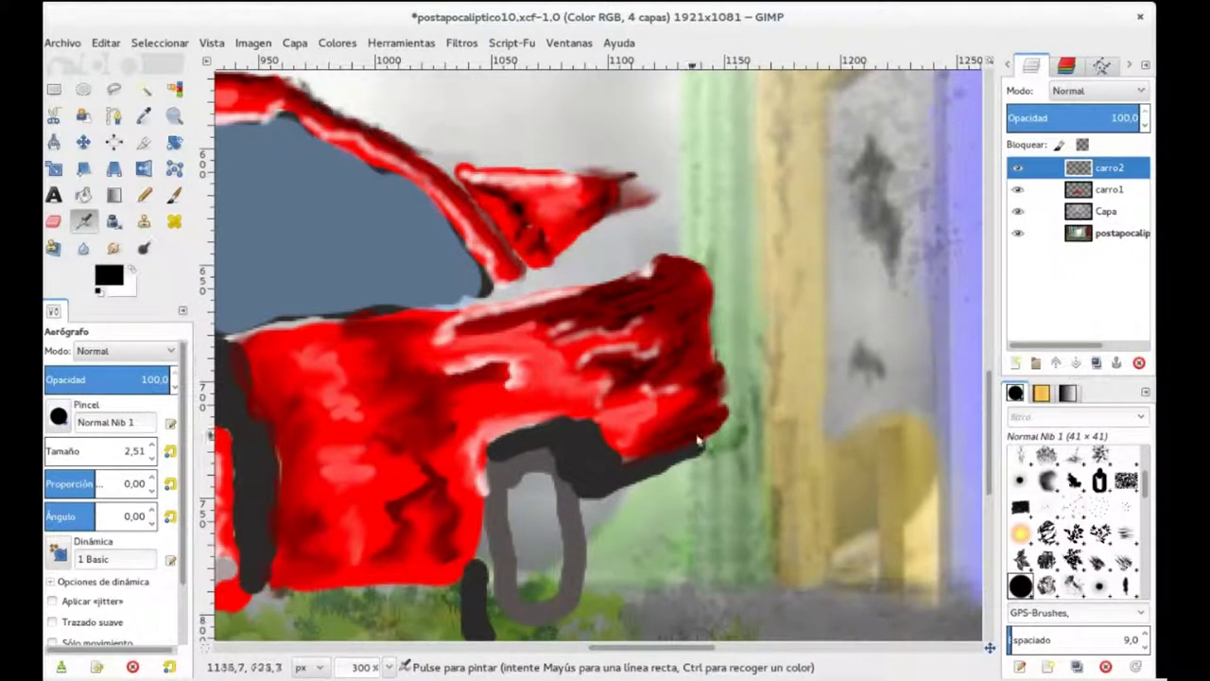
pyautogui.hscroll(-5, 700, 440)
pyautogui.scroll(-1, 590, 383)
pyautogui.scroll(-2, 547, 453)
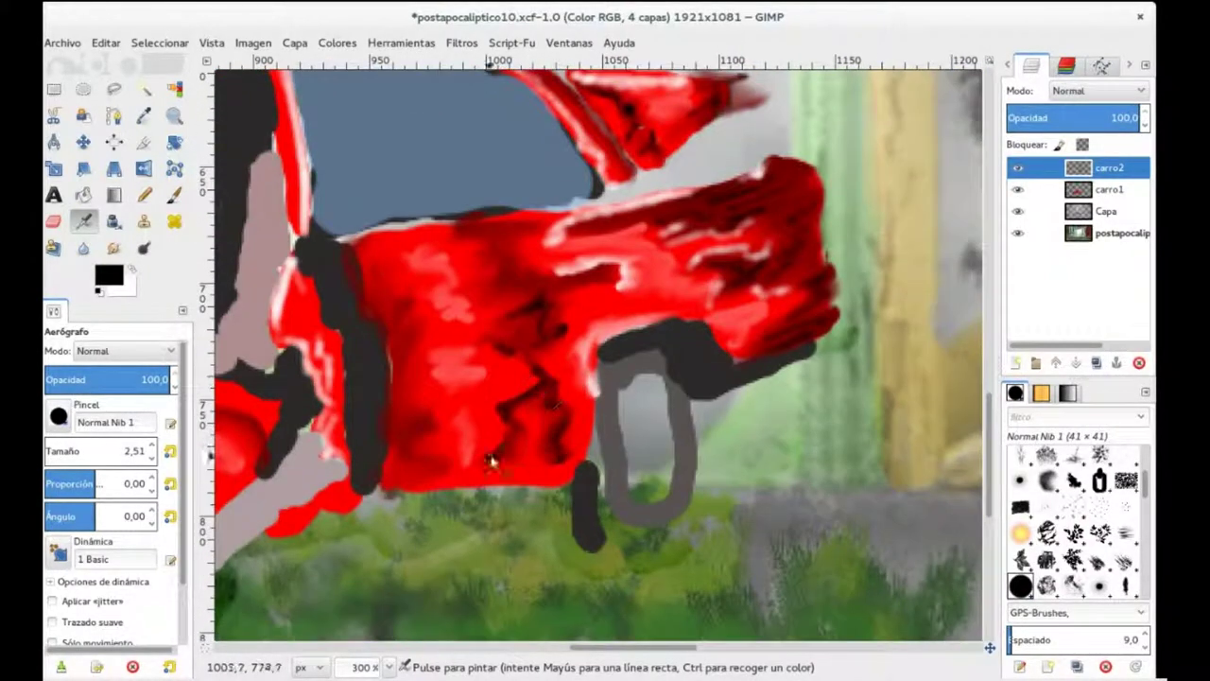
pyautogui.hscroll(-3, 536, 421)
pyautogui.hscroll(-15, 535, 307)
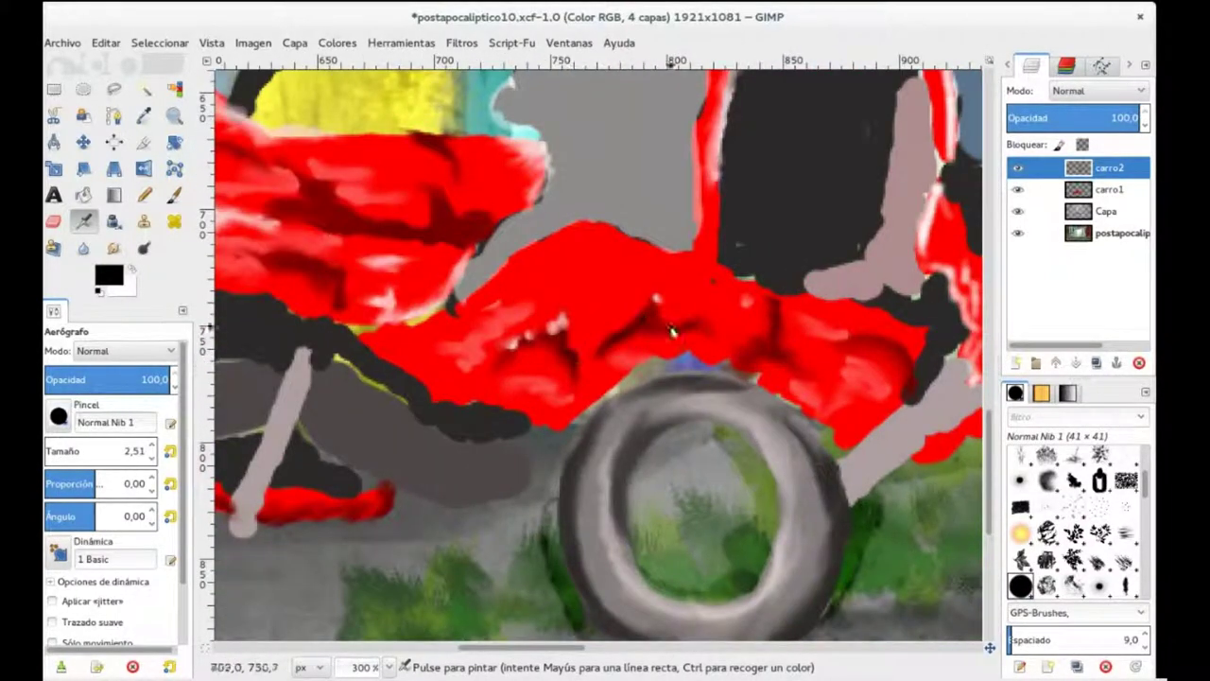
pyautogui.scroll(5, 650, 320)
pyautogui.hscroll(-8, 367, 389)
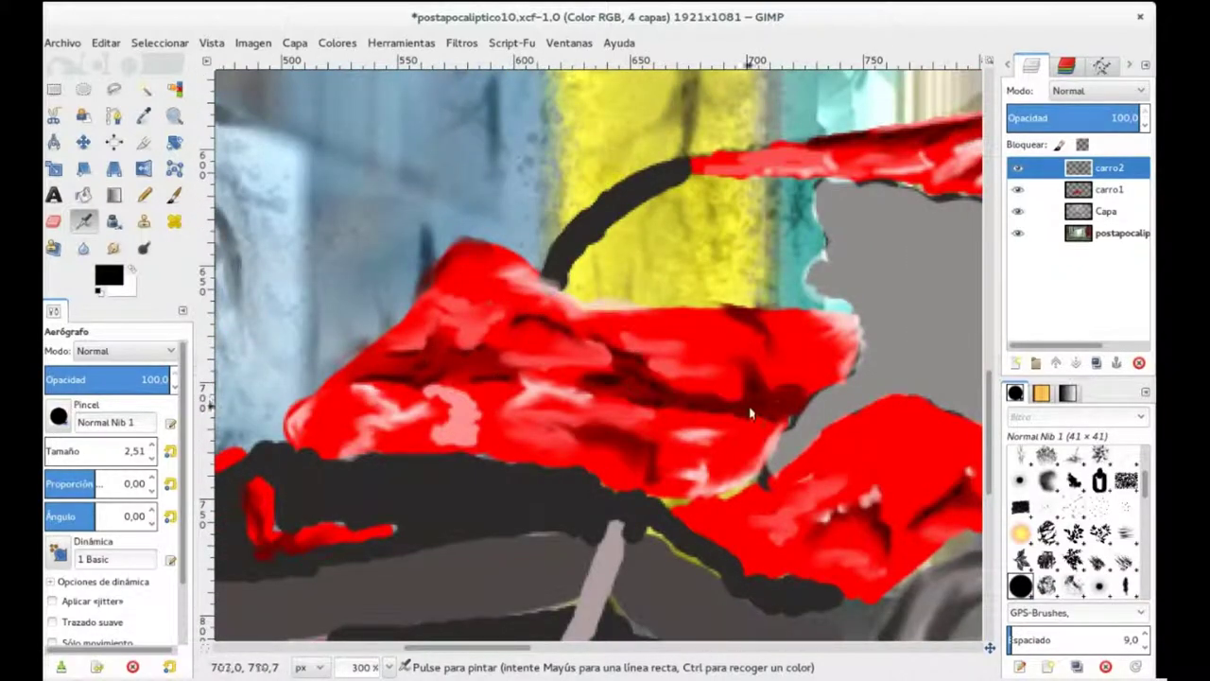
pyautogui.scroll(-5, 718, 312)
pyautogui.hscroll(6, 675, 194)
pyautogui.hscroll(9, 675, 194)
pyautogui.scroll(3, 643, 245)
pyautogui.hscroll(2, 608, 330)
pyautogui.scroll(1, 674, 313)
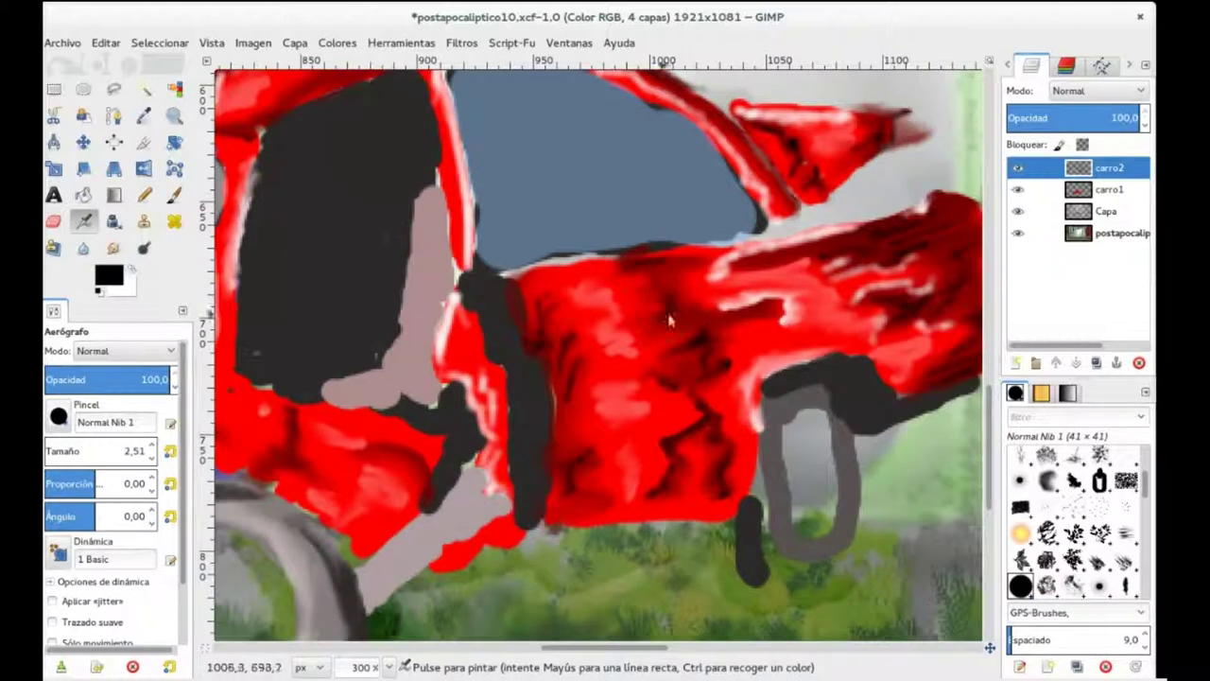
pyautogui.scroll(2, 662, 284)
pyautogui.hscroll(-4, 586, 302)
pyautogui.hscroll(-4, 520, 322)
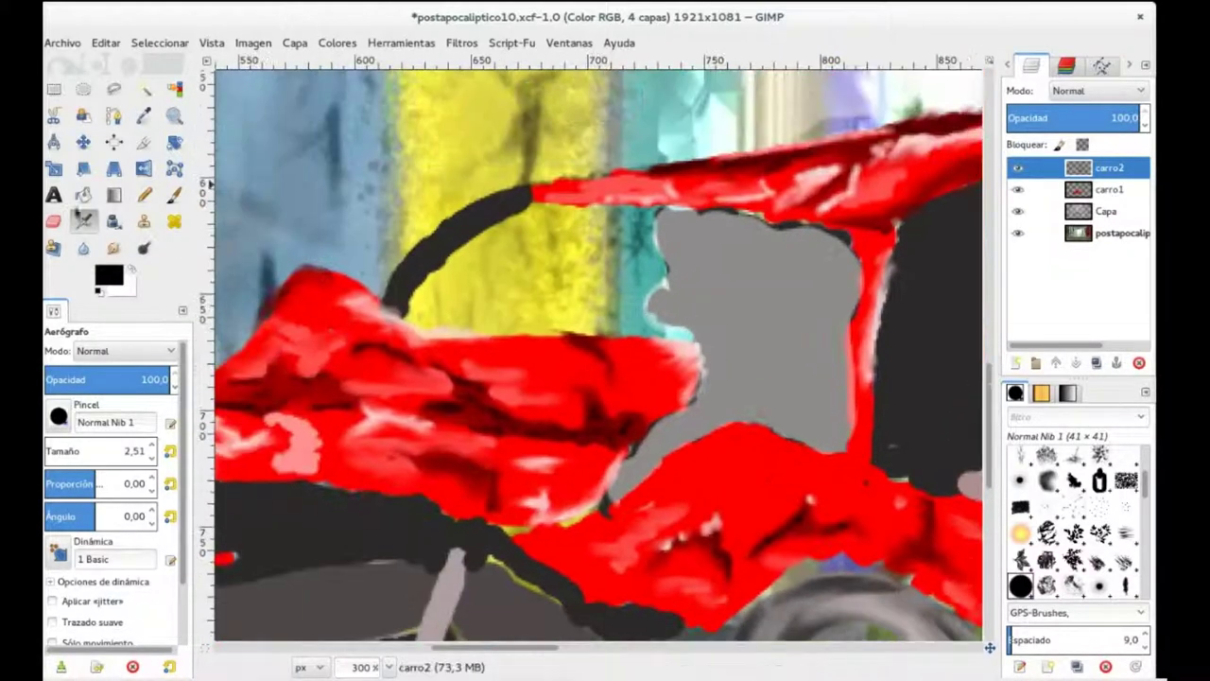
pyautogui.hotkey('shift', 'e')
pyautogui.press('a')
# - Save the image as postapocaliptico11.xcf
pyautogui.hotkey('ctrl', 'shift', 's')
pyautogui.press('Return')
pyautogui.hscroll(4, 605, 359)
pyautogui.click(109, 275)
# - Pick a gold colour and airbrush a gold boot shape in the car's open doorway
pyautogui.click(144, 106)
pyautogui.click(338, 311)
pyautogui.moveTo(614, 217)
pyautogui.mouseDown()
pyautogui.moveTo(611, 300)
pyautogui.moveTo(518, 408)
pyautogui.mouseUp()
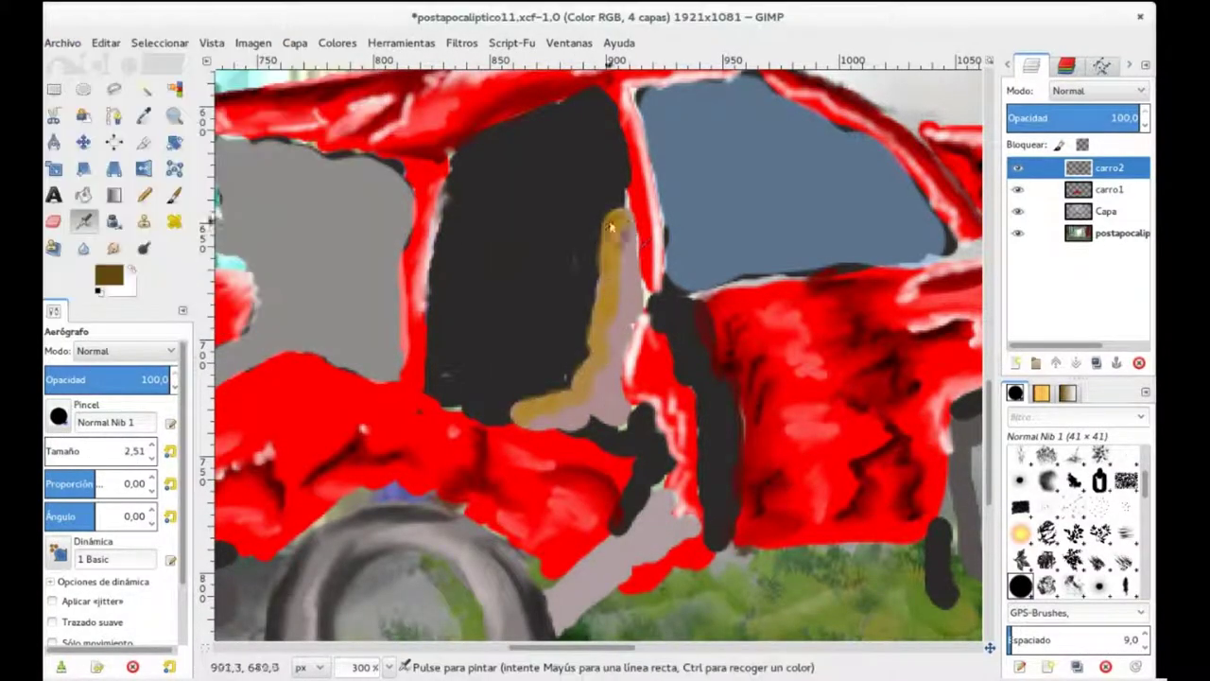
pyautogui.moveTo(612, 226); pyautogui.dragTo(593, 366)
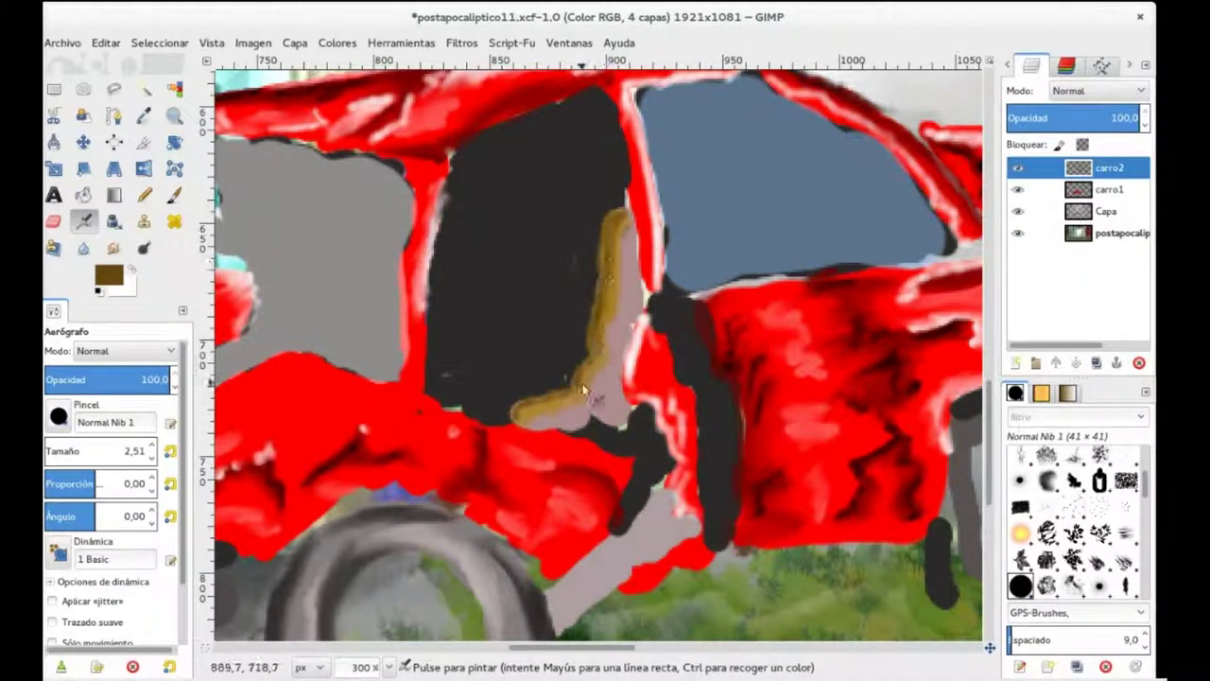
pyautogui.keyDown('ctrl'); pyautogui.click(548, 404); pyautogui.keyUp('ctrl')
pyautogui.hotkey('ctrl', 'z')
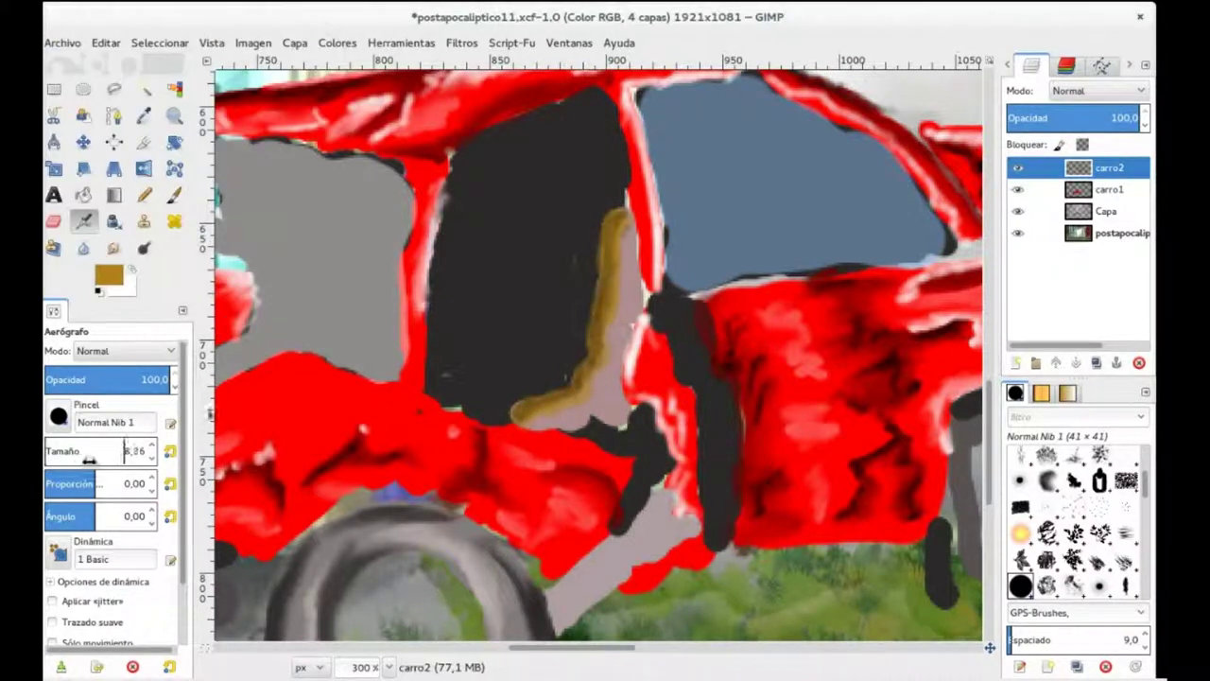
# - Shrink the brush to about 7 and add a light orange highlight down the boot
pyautogui.moveTo(89, 457); pyautogui.dragTo(81, 457)
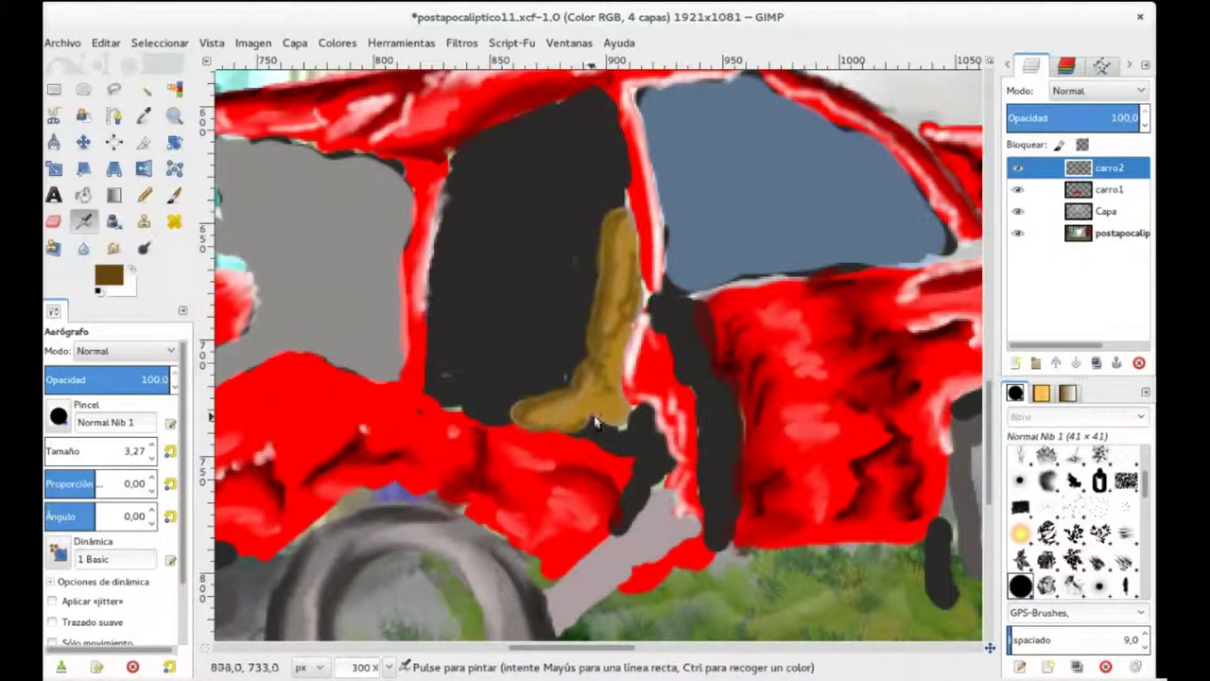
pyautogui.moveTo(616, 346); pyautogui.dragTo(590, 408)
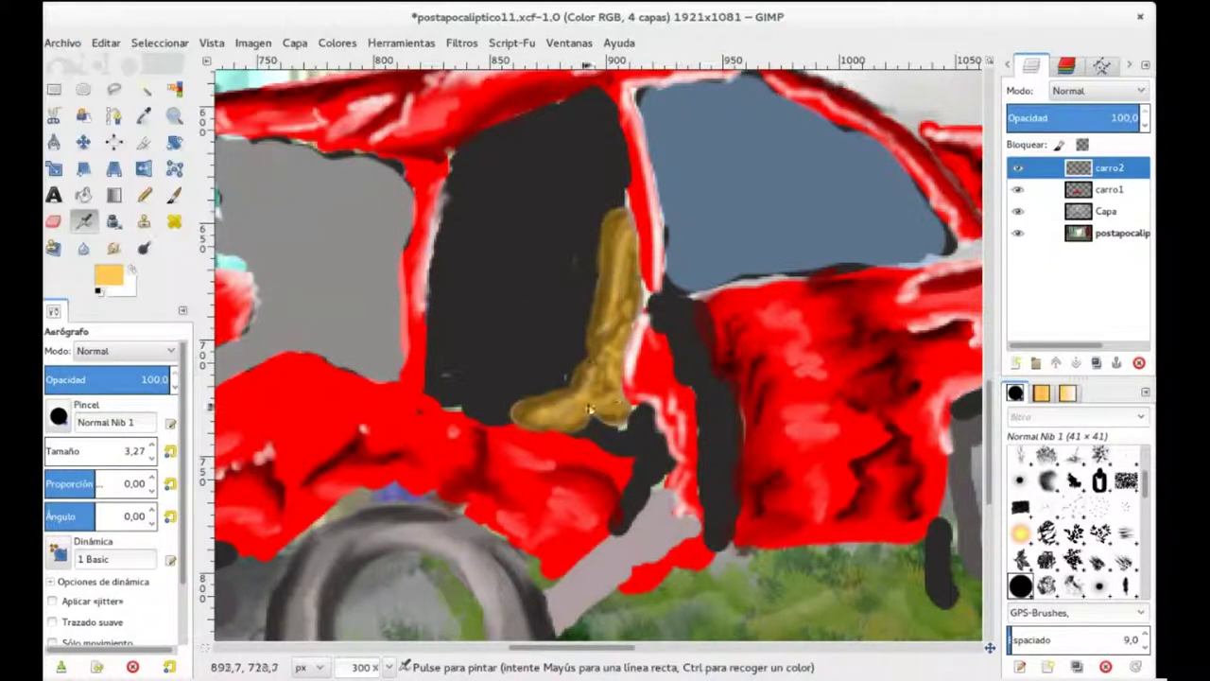
pyautogui.hscroll(-3, 567, 312)
# - Choose dark brown and airbrush it over the grey seat area inside the cabin
pyautogui.press('pagedown')
pyautogui.click(339, 311)
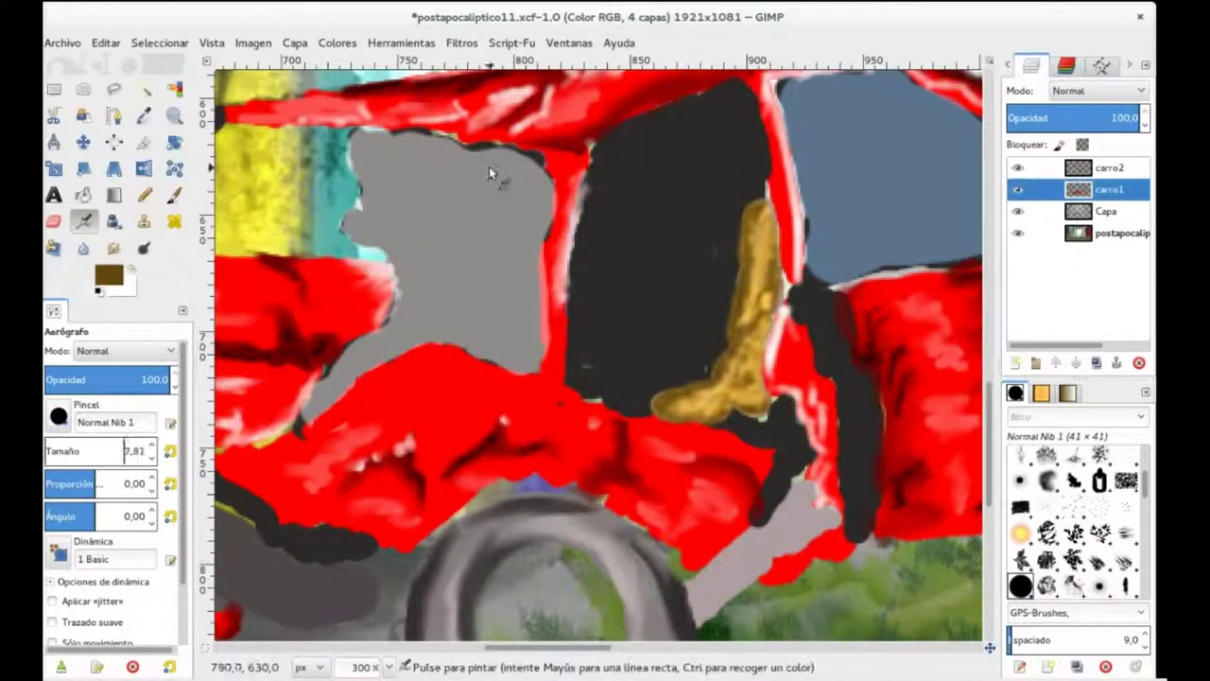
pyautogui.moveTo(428, 348); pyautogui.dragTo(500, 337)
pyautogui.moveTo(498, 180); pyautogui.dragTo(521, 257)
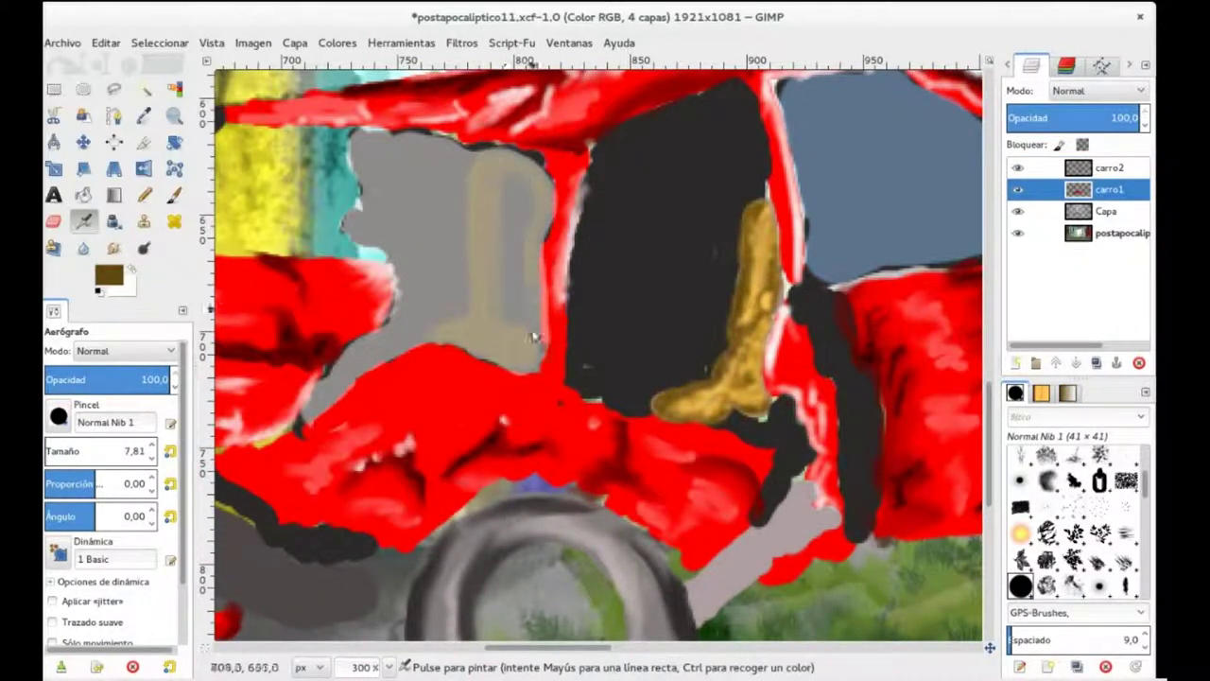
pyautogui.moveTo(490, 163)
pyautogui.mouseDown()
pyautogui.moveTo(530, 221)
pyautogui.moveTo(496, 328)
pyautogui.mouseUp()
# - Smudge the lower edge of the tan seat shape so it softens into the grey
pyautogui.hotkey('shift', 'e')
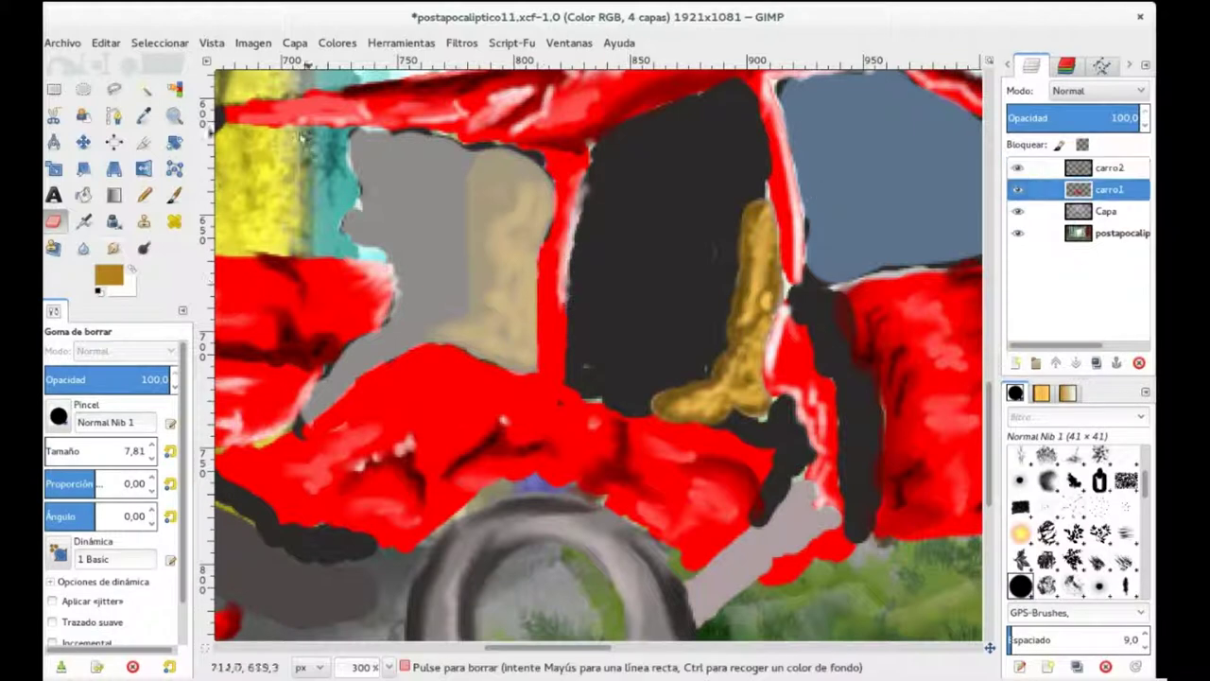
pyautogui.click(108, 274)
pyautogui.press('Escape')
pyautogui.press('p')
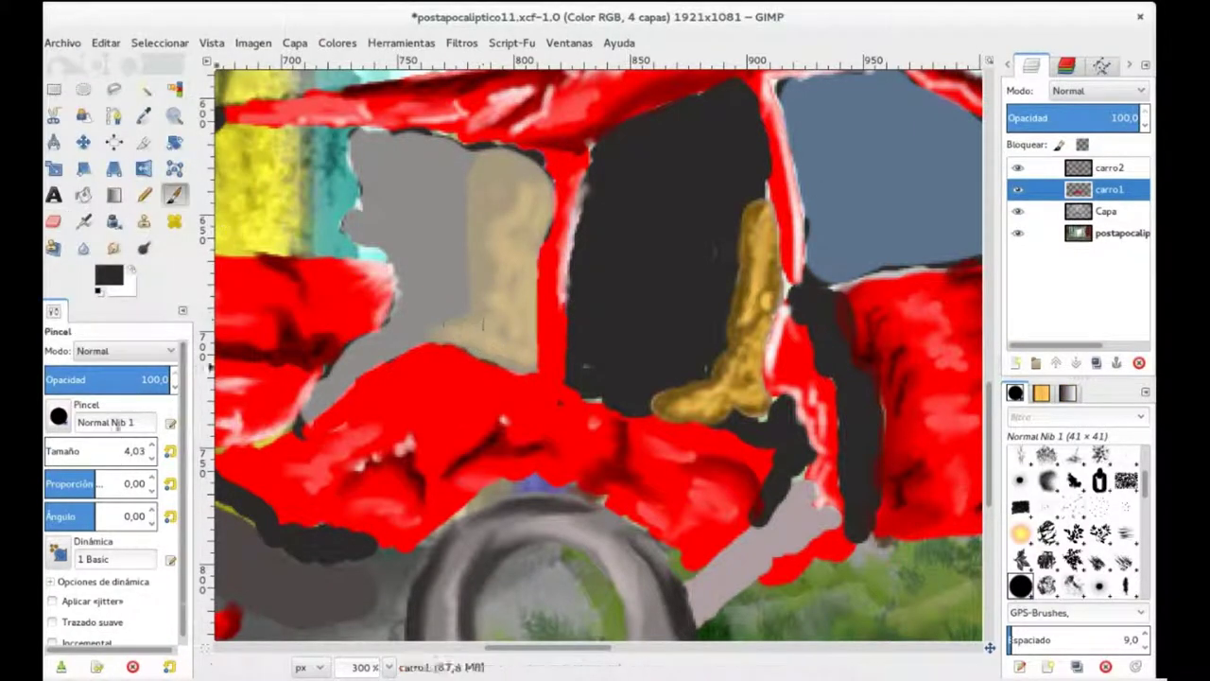
pyautogui.press('s')
pyautogui.moveTo(473, 330); pyautogui.dragTo(520, 352)
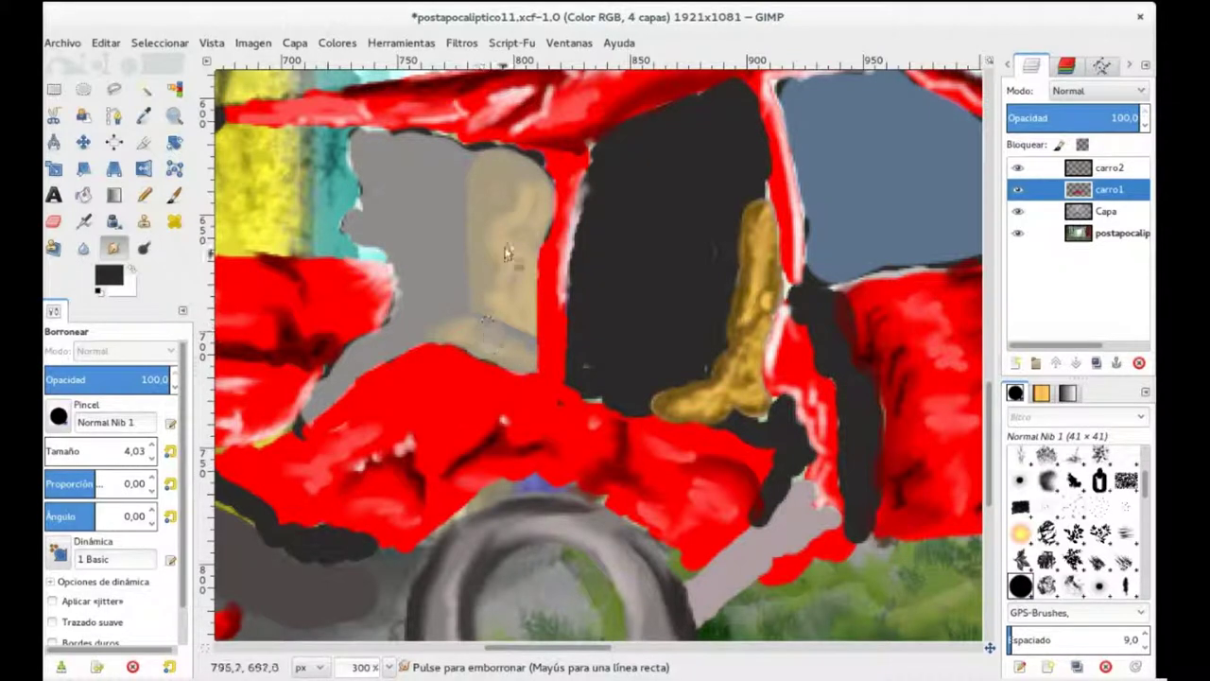
pyautogui.click(109, 274)
# - Airbrush brown streaks into the car's dark window interior and save the image
pyautogui.click(337, 311)
pyautogui.press('a')
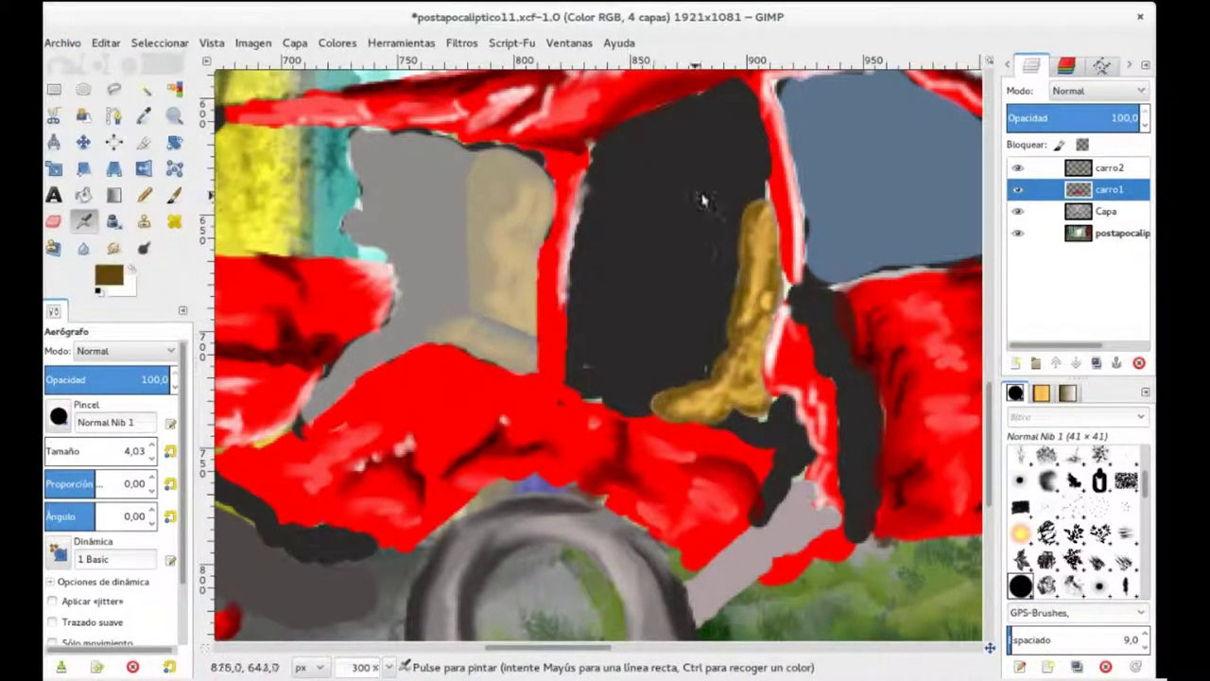
pyautogui.moveTo(666, 276); pyautogui.dragTo(656, 202)
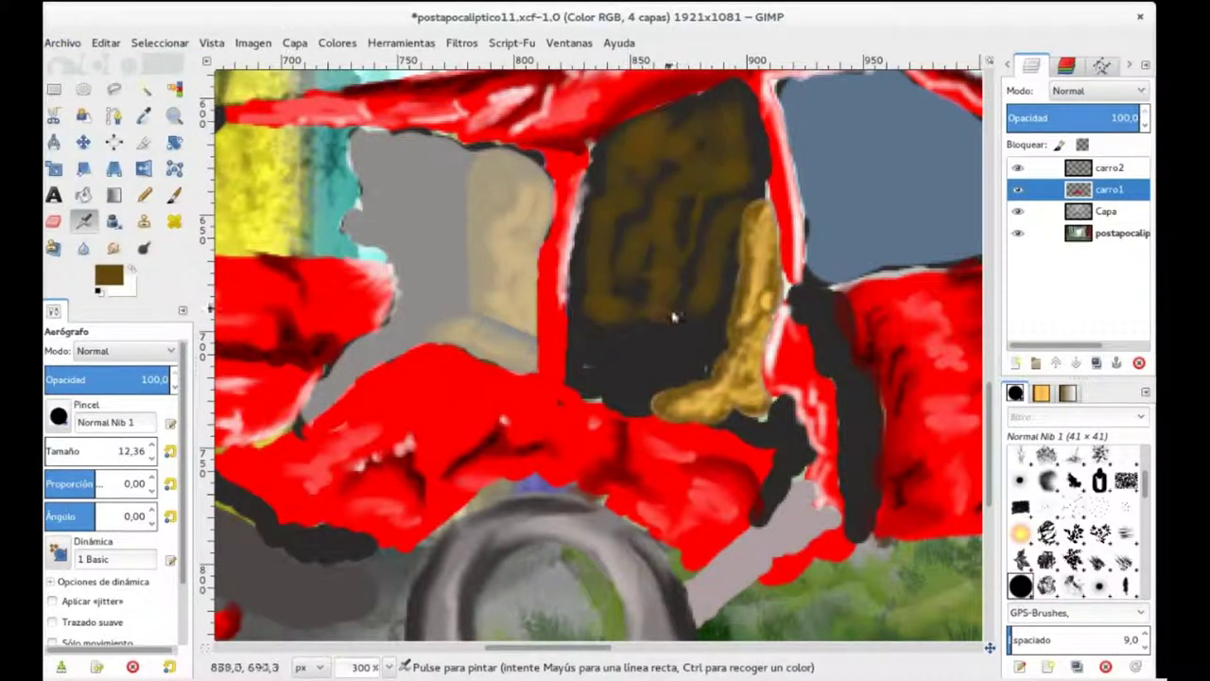
pyautogui.hscroll(5, 656, 203)
pyautogui.hotkey('ctrl', 's')
# - Pick light pink and airbrush pale pink highlights onto the red car body
pyautogui.press('x')
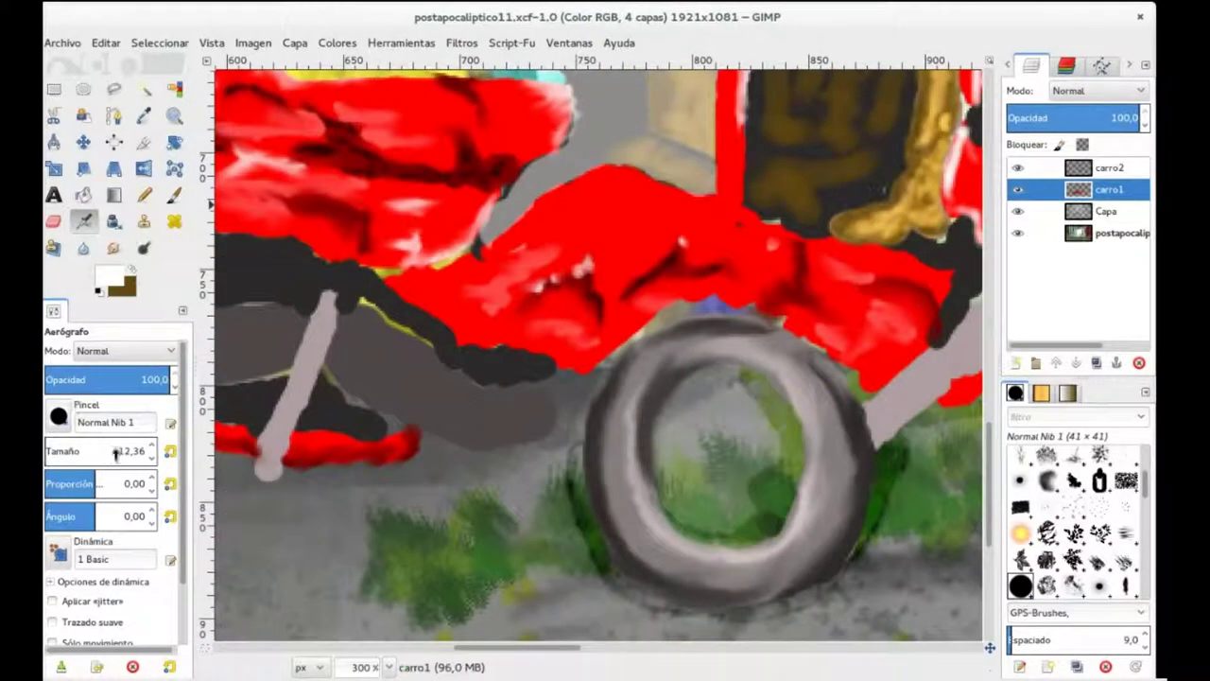
pyautogui.click(108, 274)
pyautogui.click(335, 311)
pyautogui.moveTo(567, 219); pyautogui.dragTo(597, 271)
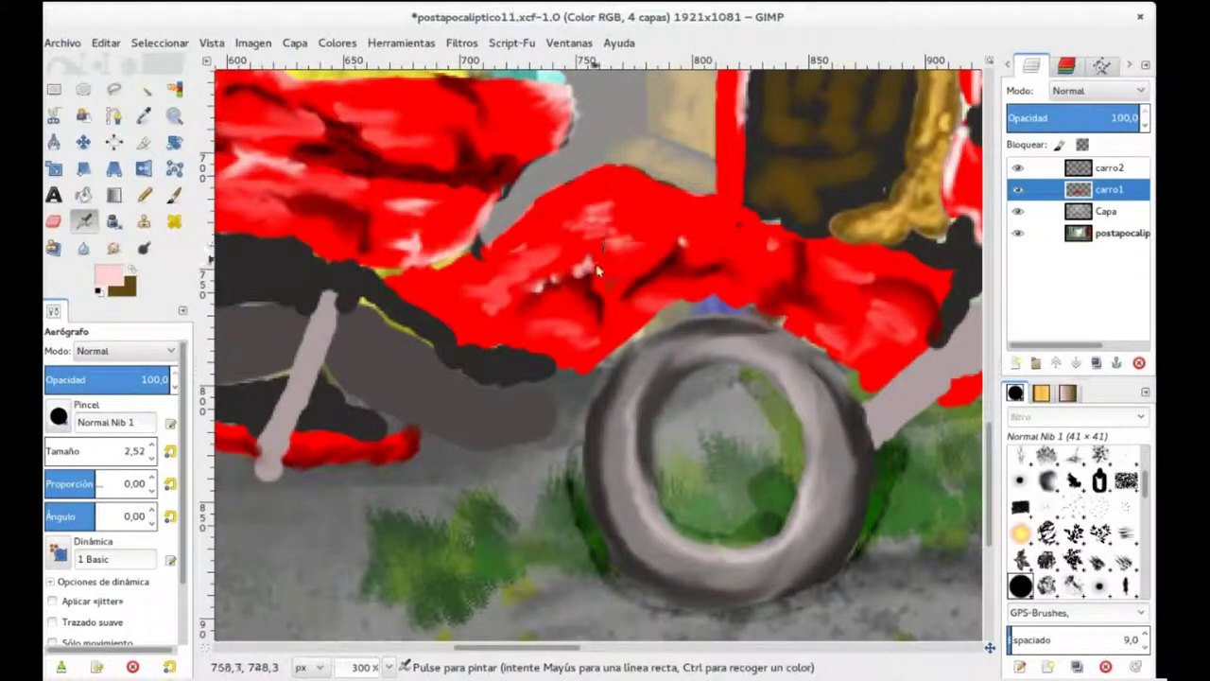
pyautogui.moveTo(614, 204)
pyautogui.mouseDown()
pyautogui.moveTo(594, 175)
pyautogui.moveTo(653, 222)
pyautogui.mouseUp()
# - On carro2, smudge the red and pink body paint and the roof piece's red edge
pyautogui.press('s')
pyautogui.scroll(2, 553, 295)
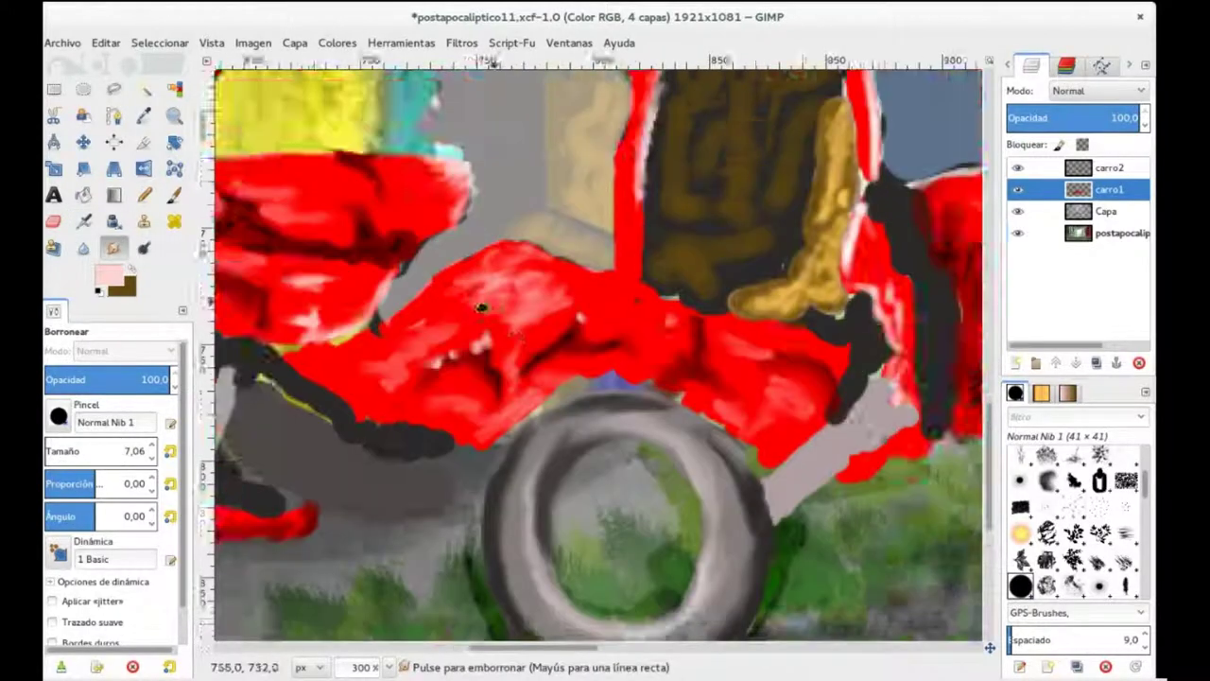
pyautogui.hscroll(5, 553, 295)
pyautogui.press('pageup')
pyautogui.moveTo(553, 260); pyautogui.dragTo(576, 373)
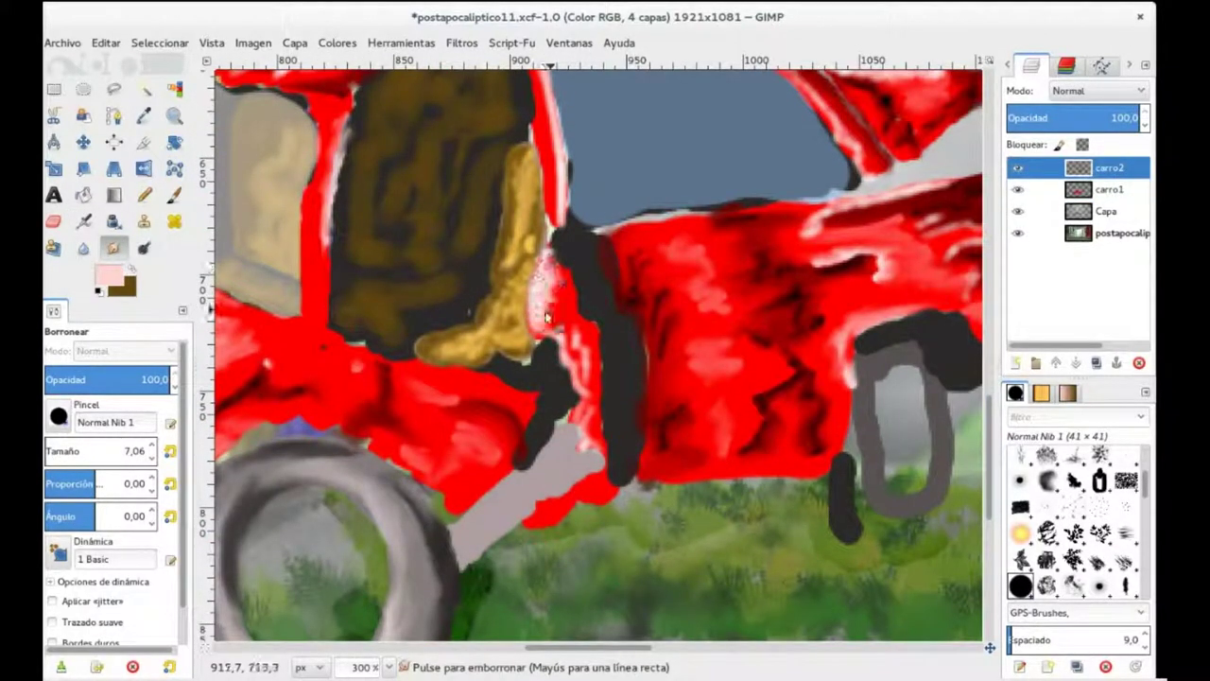
pyautogui.scroll(4, 613, 272)
pyautogui.hscroll(1, 653, 218)
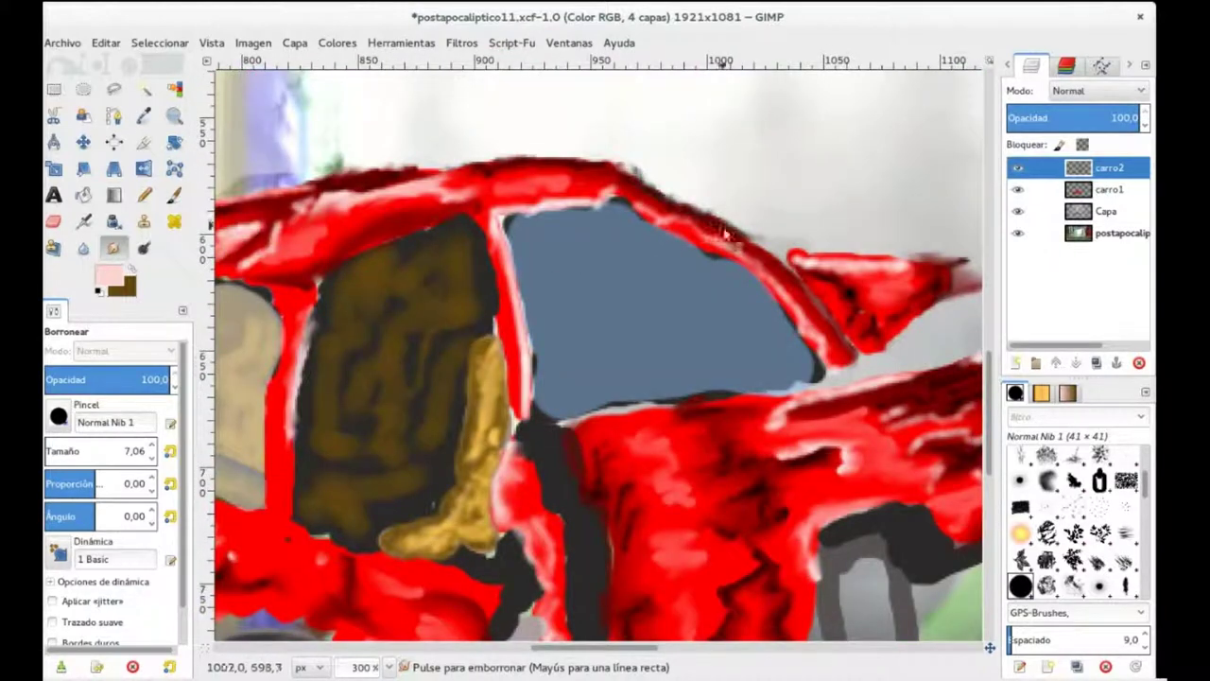
pyautogui.moveTo(795, 327); pyautogui.dragTo(832, 269)
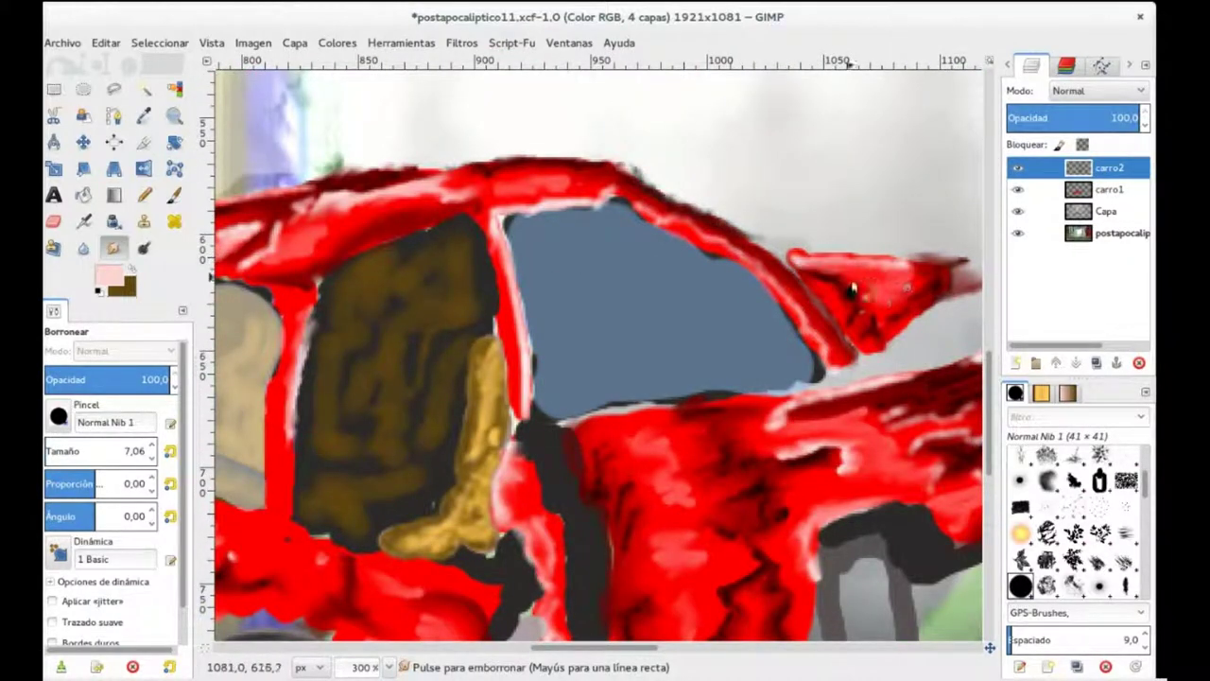
# - Smudge along the red roof stripe to smooth the bodywork paint
pyautogui.scroll(-3, 851, 291)
pyautogui.hscroll(3, 757, 302)
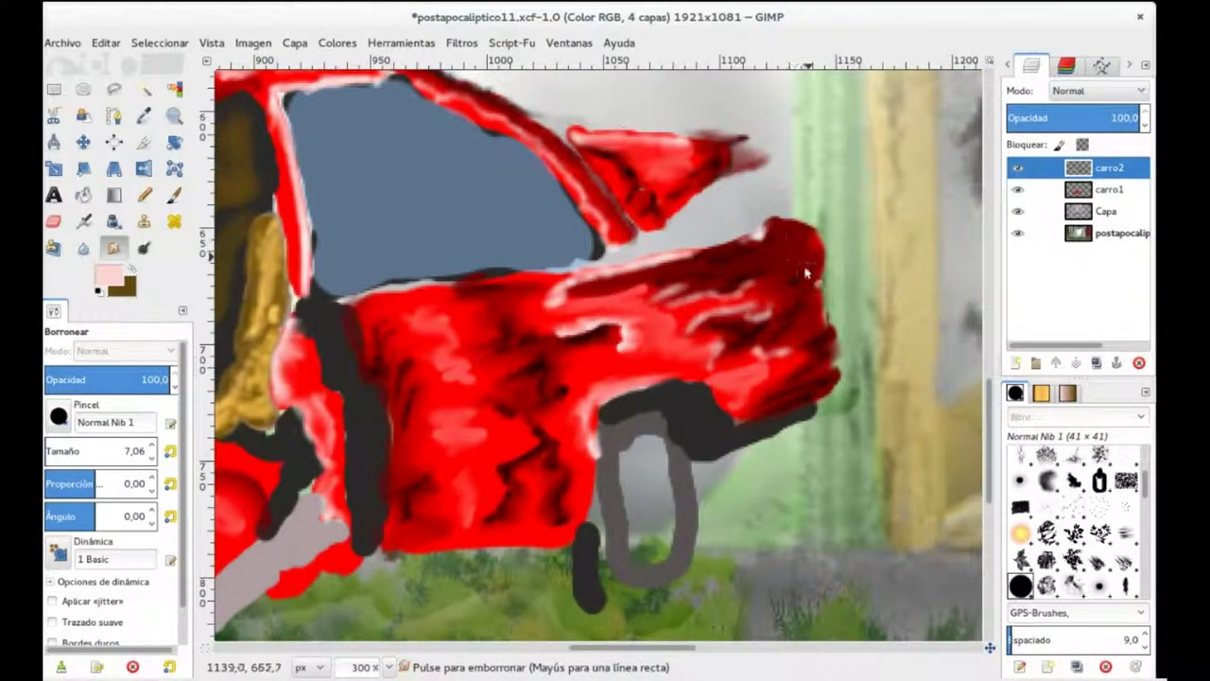
pyautogui.hscroll(-2, 635, 352)
pyautogui.scroll(-1, 635, 353)
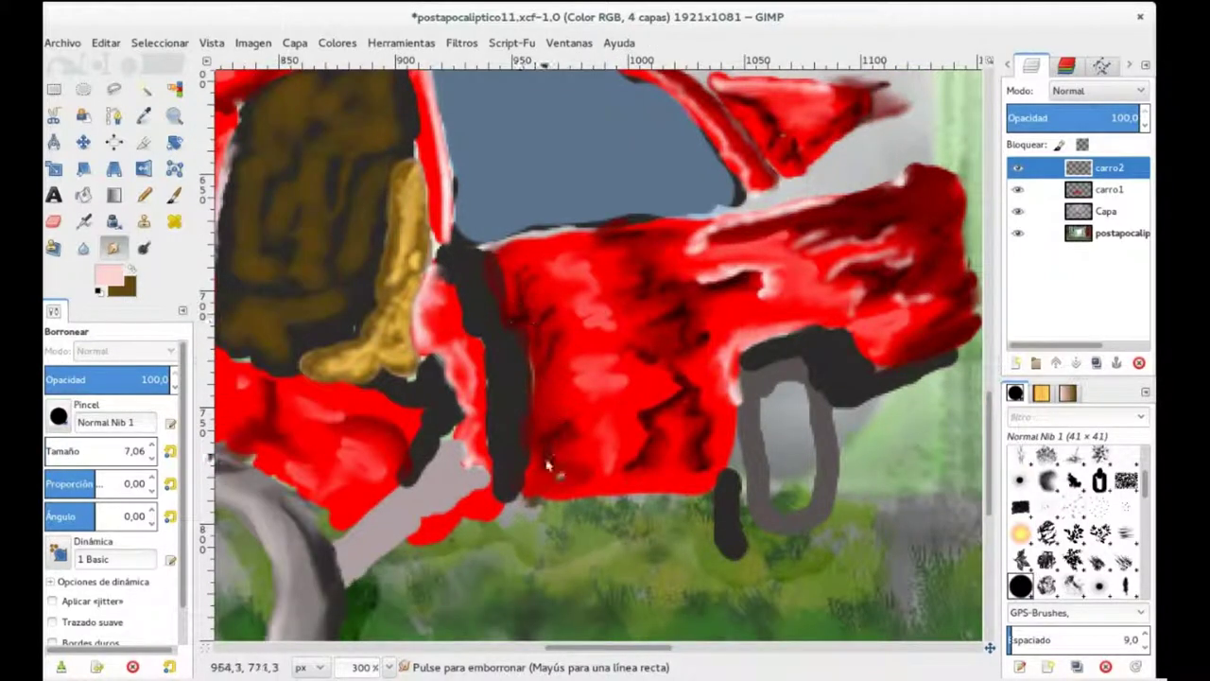
pyautogui.scroll(5, 553, 435)
pyautogui.hscroll(-4, 553, 434)
pyautogui.hscroll(-2, 562, 392)
pyautogui.moveTo(418, 404); pyautogui.dragTo(570, 399)
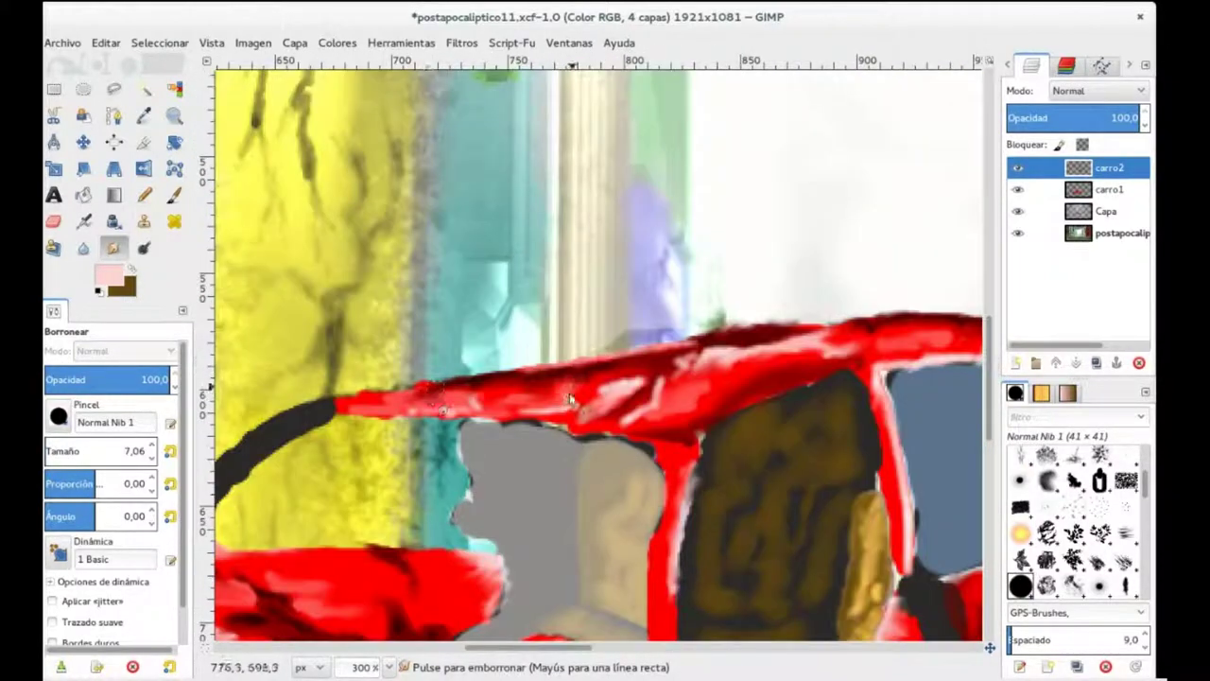
pyautogui.scroll(-5, 593, 273)
pyautogui.hscroll(-4, 593, 272)
pyautogui.scroll(1, 414, 312)
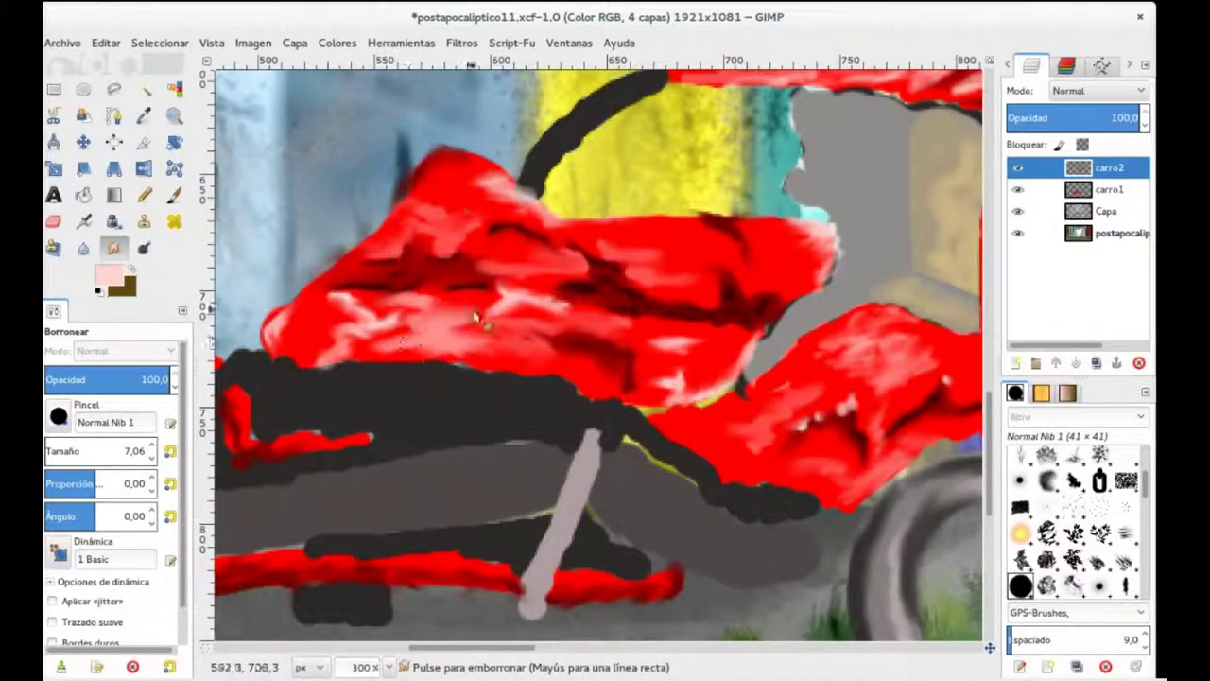
pyautogui.hscroll(4, 454, 293)
pyautogui.scroll(2, 558, 270)
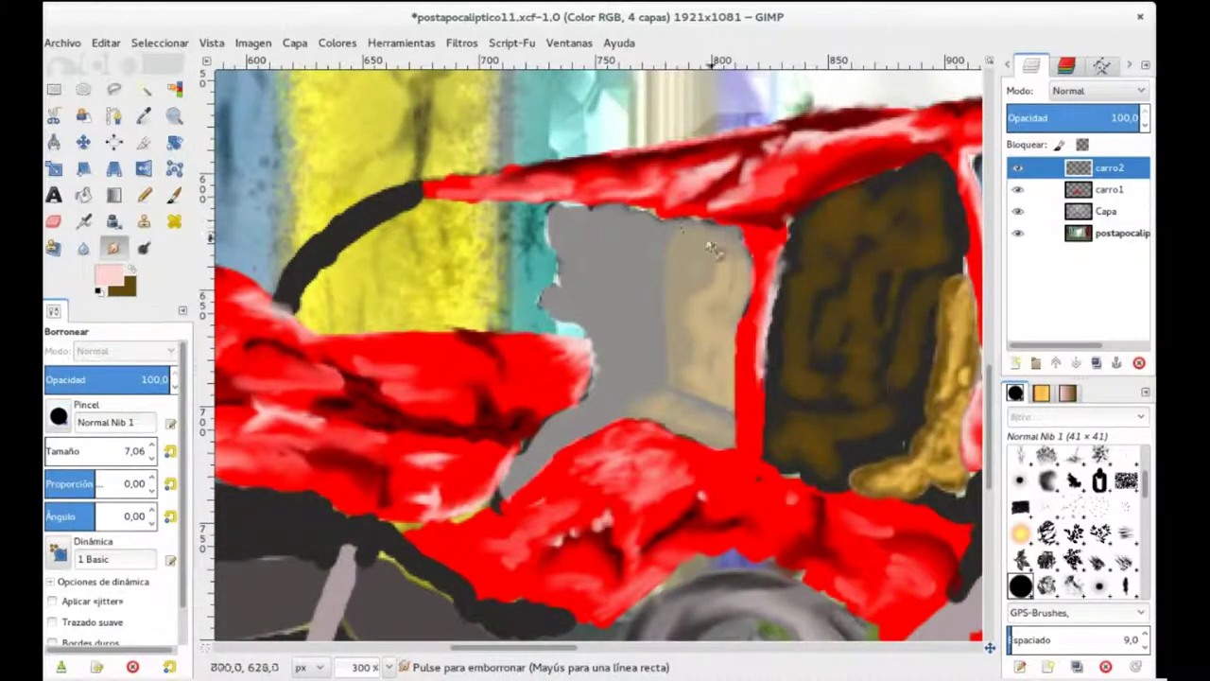
pyautogui.hscroll(4, 586, 264)
pyautogui.scroll(-5, 548, 274)
pyautogui.click(1015, 362)
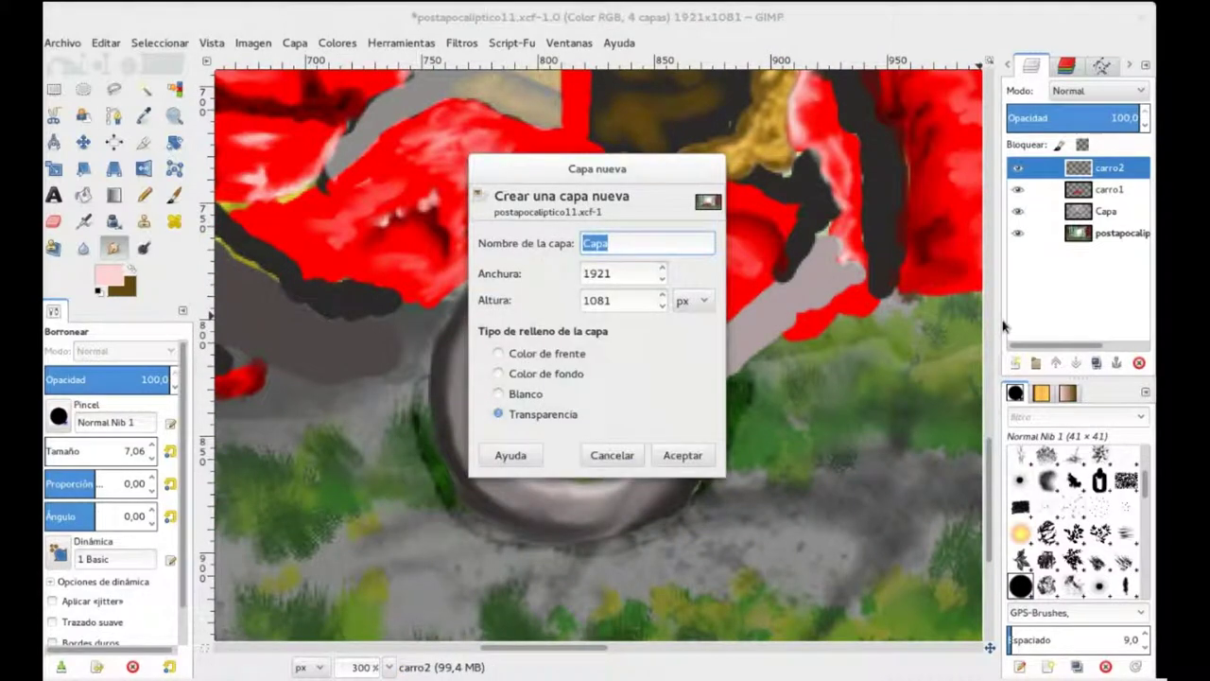
# - Create the 'rines' layer and fill the inside of the wheel with sampled light grey
pyautogui.write('rines')
pyautogui.press('Return')
pyautogui.click(109, 274)
pyautogui.click(337, 311)
pyautogui.press('o')
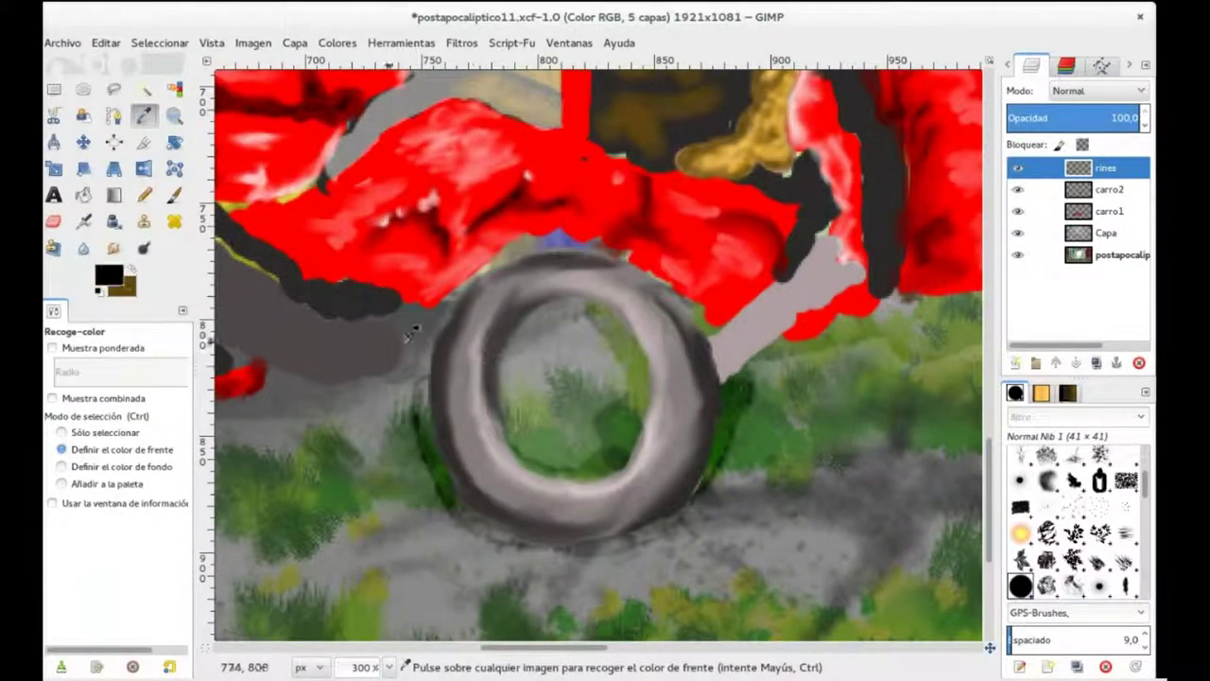
pyautogui.click(109, 274)
pyautogui.click(337, 309)
pyautogui.press('p')
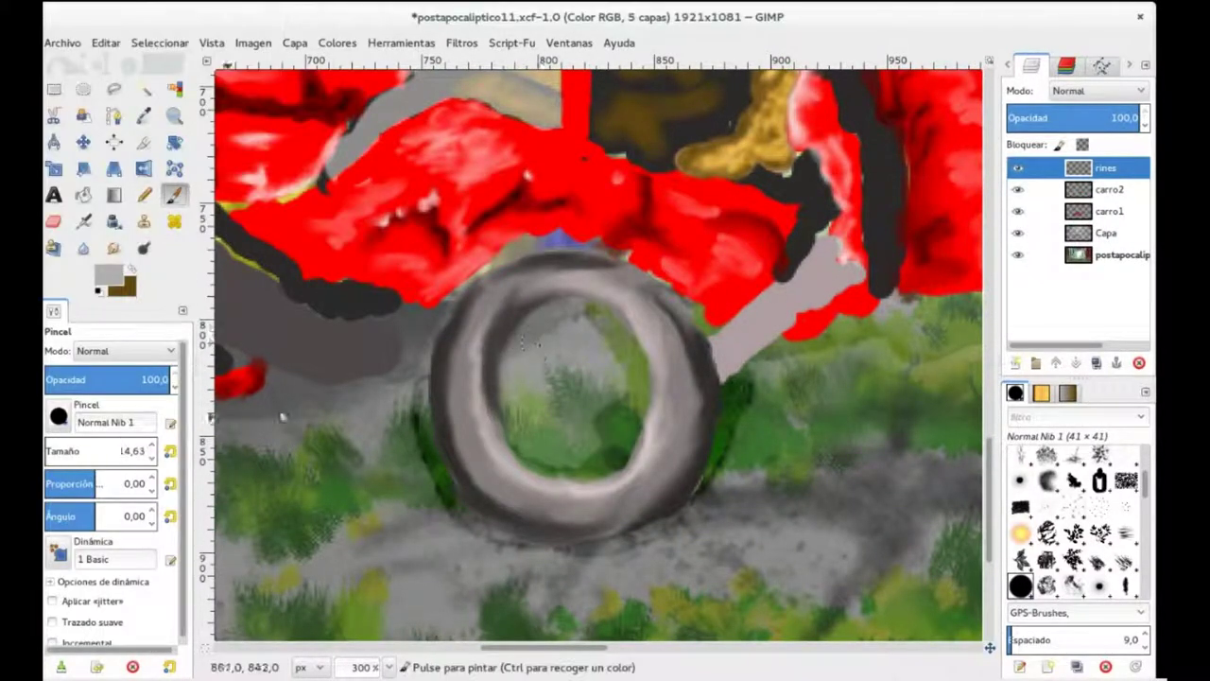
pyautogui.moveTo(521, 436); pyautogui.dragTo(636, 374)
pyautogui.moveTo(531, 411); pyautogui.dragTo(636, 399)
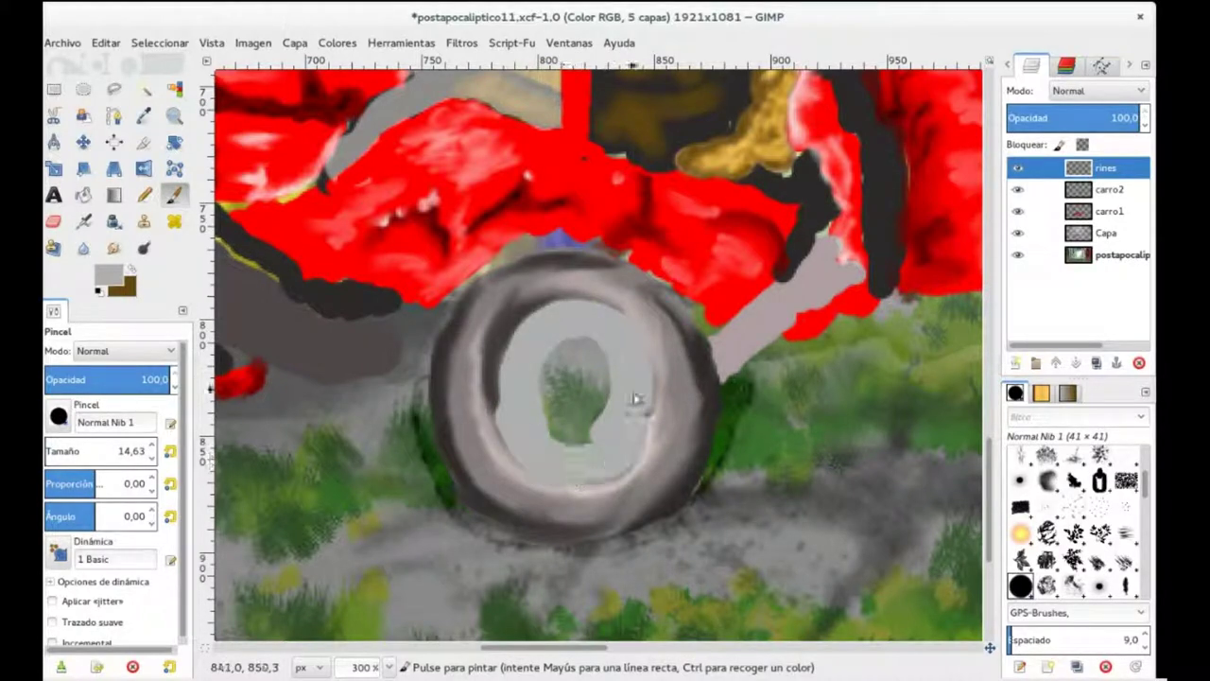
pyautogui.moveTo(520, 387); pyautogui.dragTo(627, 405)
# - Shrink the brush to 4.03 and outline the hub at the wheel centre in black
pyautogui.click(109, 274)
pyautogui.click(337, 308)
pyautogui.moveTo(90, 454); pyautogui.dragTo(59, 451)
pyautogui.click(109, 274)
pyautogui.click(337, 310)
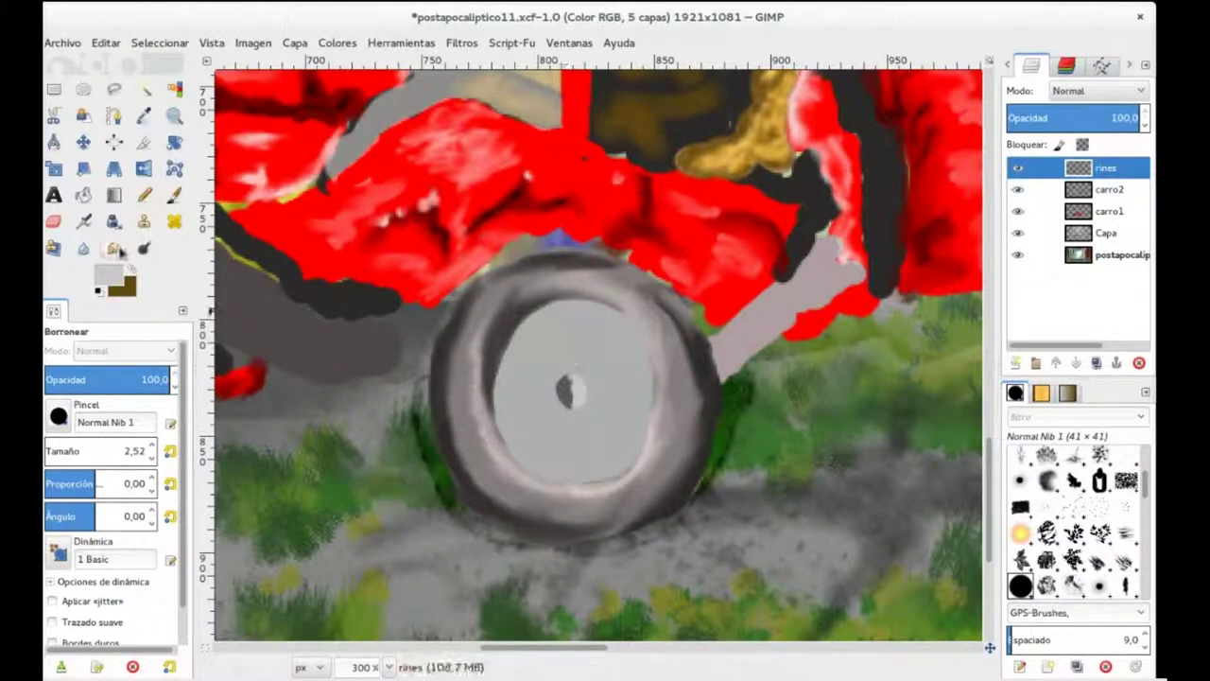
pyautogui.click(114, 248)
pyautogui.scroll(3, 596, 383)
pyautogui.click(109, 274)
pyautogui.press('p')
pyautogui.moveTo(538, 356)
pyautogui.mouseDown()
pyautogui.moveTo(572, 409)
pyautogui.moveTo(539, 445)
pyautogui.moveTo(484, 416)
pyautogui.mouseUp()
# - Enlarge the brush to 5.54 and dot a ring of ten black bolts around the hub
pyautogui.press(']')
pyautogui.press(']')
pyautogui.press(']')
pyautogui.press(']')
pyautogui.press(']')
pyautogui.click(540, 190)
pyautogui.click(447, 223)
pyautogui.click(392, 302)
pyautogui.click(372, 401)
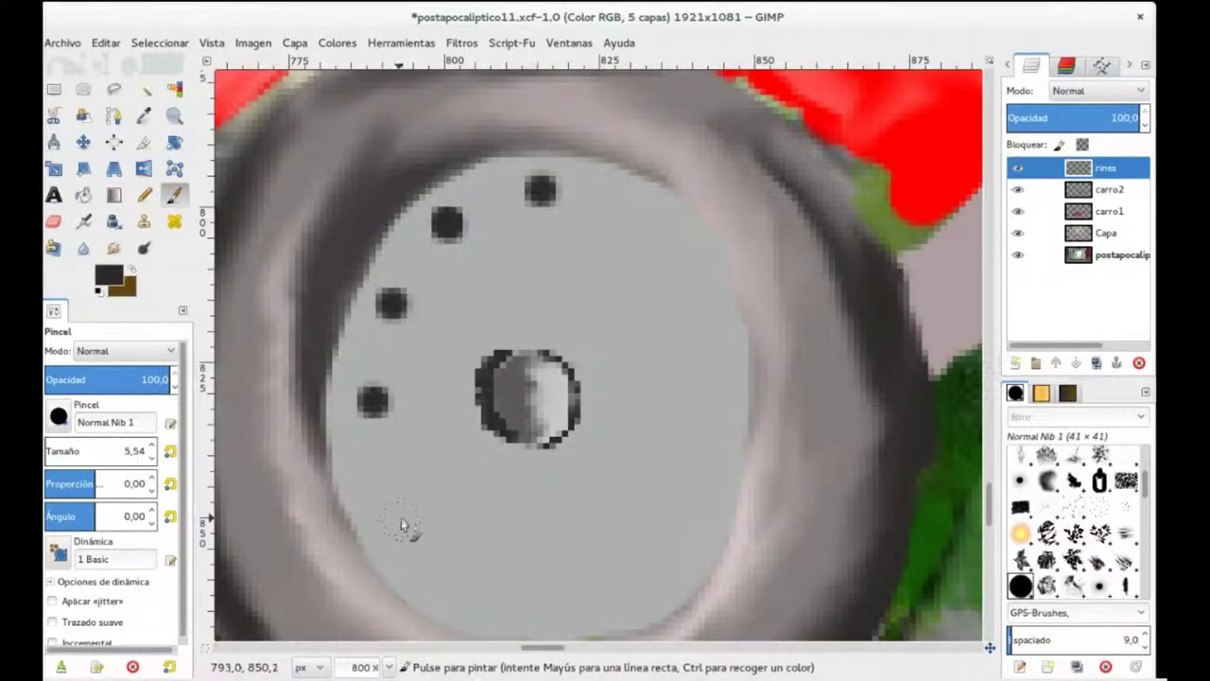
pyautogui.click(402, 517)
pyautogui.click(504, 595)
pyautogui.click(633, 578)
pyautogui.click(708, 491)
pyautogui.click(711, 358)
pyautogui.click(665, 235)
# - Airbrush light grey highlights onto the bolts
pyautogui.press('a')
pyautogui.keyDown('ctrl'); pyautogui.click(333, 394); pyautogui.keyUp('ctrl')
pyautogui.moveTo(59, 452); pyautogui.dragTo(63, 452)
pyautogui.click(387, 308)
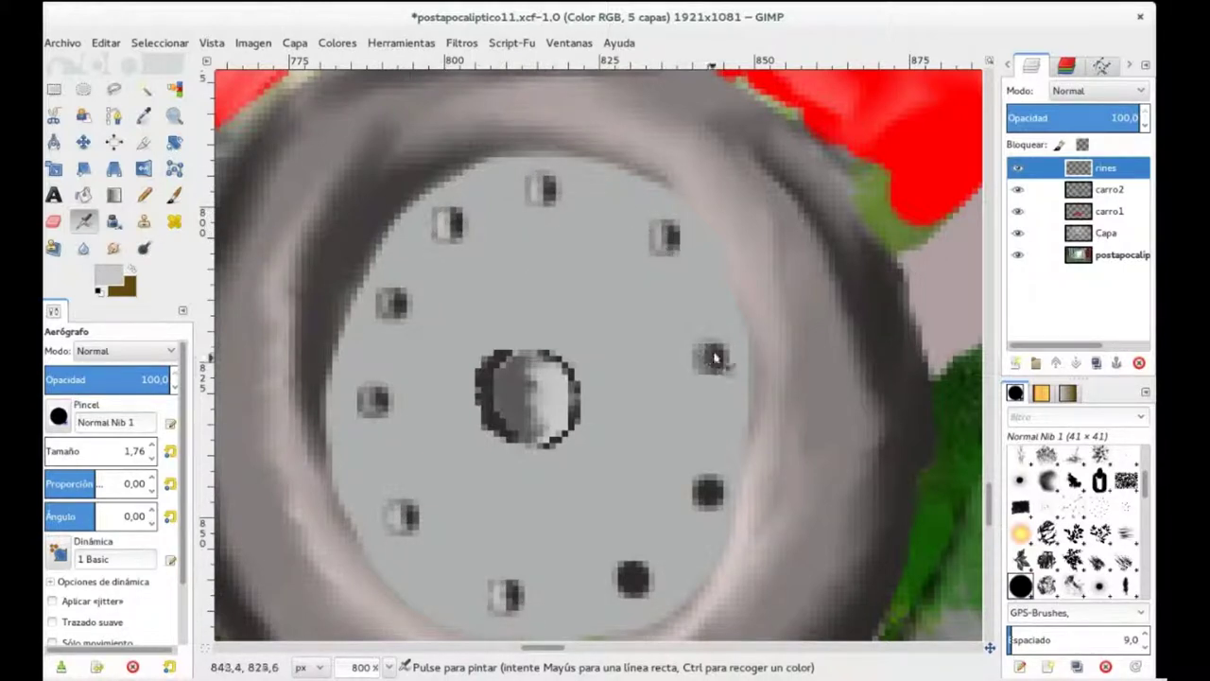
# - Add a 'sombra rines' layer, airbrush white over the hub's left side, and erase it off the bolts
pyautogui.click(1015, 362)
pyautogui.write('sombra rines')
pyautogui.press('Return')
pyautogui.click(109, 274)
pyautogui.click(338, 310)
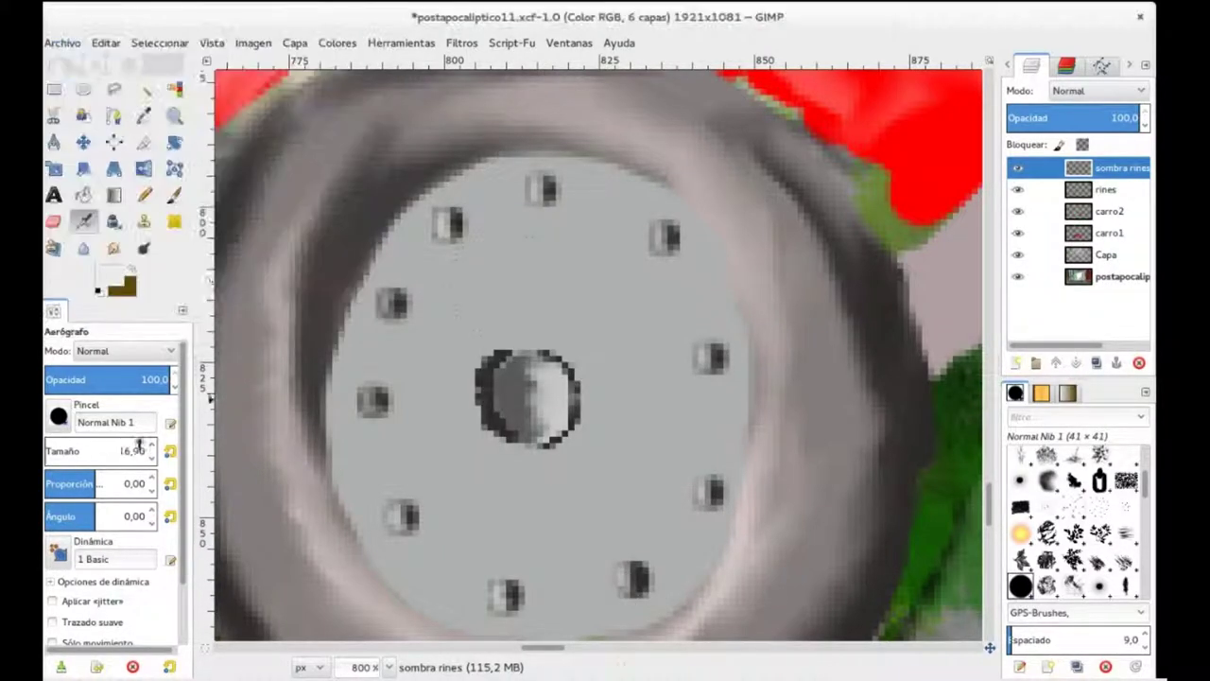
pyautogui.moveTo(500, 211); pyautogui.dragTo(455, 406)
pyautogui.hotkey('shift', 'e')
pyautogui.moveTo(307, 453); pyautogui.dragTo(340, 274)
pyautogui.moveTo(373, 401); pyautogui.dragTo(395, 301)
pyautogui.moveTo(454, 221); pyautogui.dragTo(443, 229)
pyautogui.moveTo(401, 509); pyautogui.dragTo(404, 522)
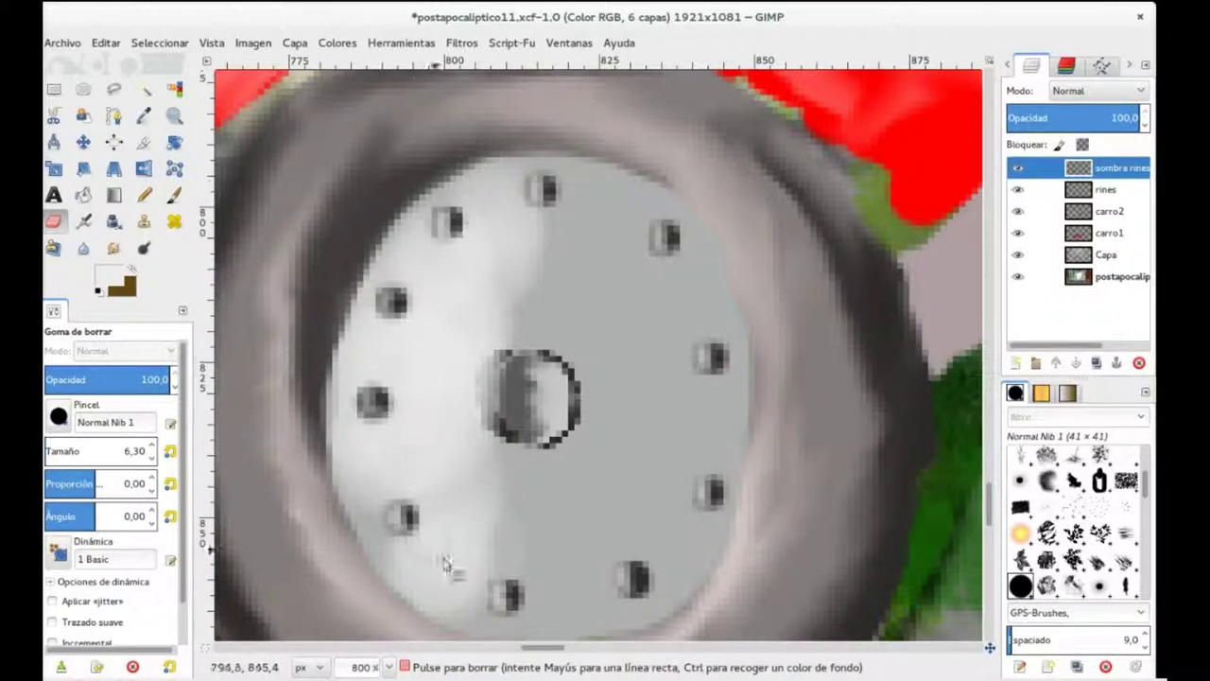
# - Paint dark grey over the hub's right side, then erase it off the four right-side bolts
pyautogui.press('p')
pyautogui.click(102, 270)
pyautogui.click(338, 310)
pyautogui.moveTo(605, 238); pyautogui.dragTo(655, 269)
pyautogui.hotkey('shift', 'e')
pyautogui.click(667, 237)
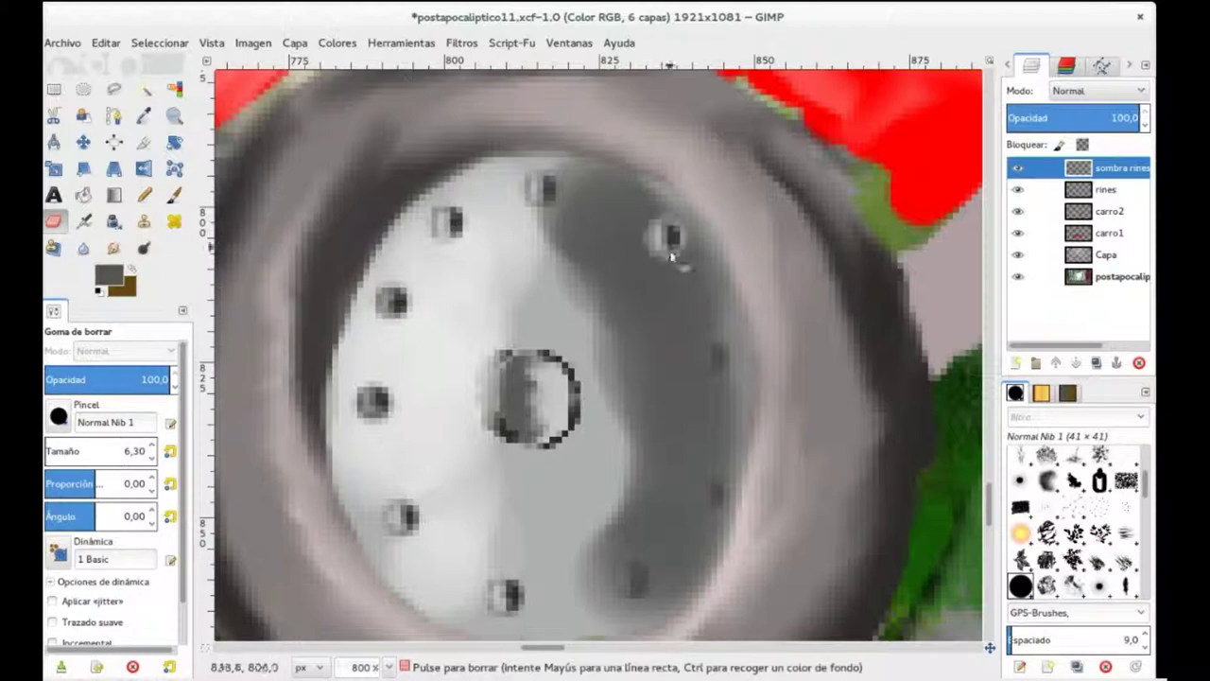
pyautogui.click(713, 358)
pyautogui.click(709, 490)
pyautogui.click(633, 577)
# - Smudge the hub shading through its lower middle and top area
pyautogui.press('s')
pyautogui.moveTo(537, 284)
pyautogui.mouseDown()
pyautogui.moveTo(605, 453)
pyautogui.moveTo(529, 529)
pyautogui.mouseUp()
pyautogui.scroll(-4, 529, 426)
pyautogui.moveTo(118, 451); pyautogui.dragTo(99, 451)
pyautogui.moveTo(515, 307)
pyautogui.mouseDown()
pyautogui.moveTo(526, 438)
pyautogui.moveTo(554, 400)
pyautogui.mouseUp()
pyautogui.scroll(3, 558, 378)
pyautogui.hscroll(-2, 557, 379)
pyautogui.moveTo(573, 214)
pyautogui.mouseDown()
pyautogui.moveTo(609, 274)
pyautogui.moveTo(538, 162)
pyautogui.mouseUp()
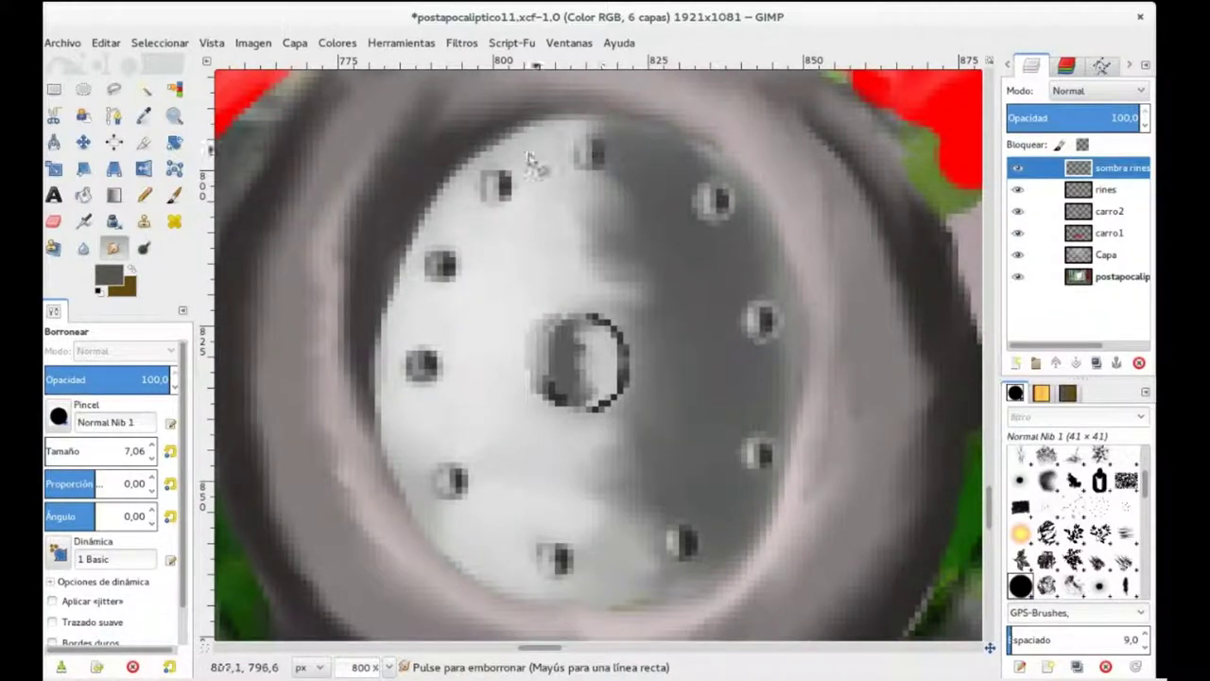
# - Soften the boundary between the light and dark hub halves and lighten the lower right
pyautogui.keyDown('ctrl'); pyautogui.scroll(-1, 610, 337); pyautogui.keyUp('ctrl')
pyautogui.keyDown('ctrl'); pyautogui.scroll(-1, 610, 337); pyautogui.keyUp('ctrl')
pyautogui.keyDown('ctrl'); pyautogui.scroll(-1, 638, 250); pyautogui.keyUp('ctrl')
pyautogui.keyDown('ctrl'); pyautogui.scroll(-1, 407, 576); pyautogui.keyUp('ctrl')
pyautogui.keyDown('ctrl'); pyautogui.scroll(5, 441, 463); pyautogui.keyUp('ctrl')
pyautogui.moveTo(102, 450); pyautogui.dragTo(91, 451)
pyautogui.moveTo(591, 295); pyautogui.dragTo(559, 189)
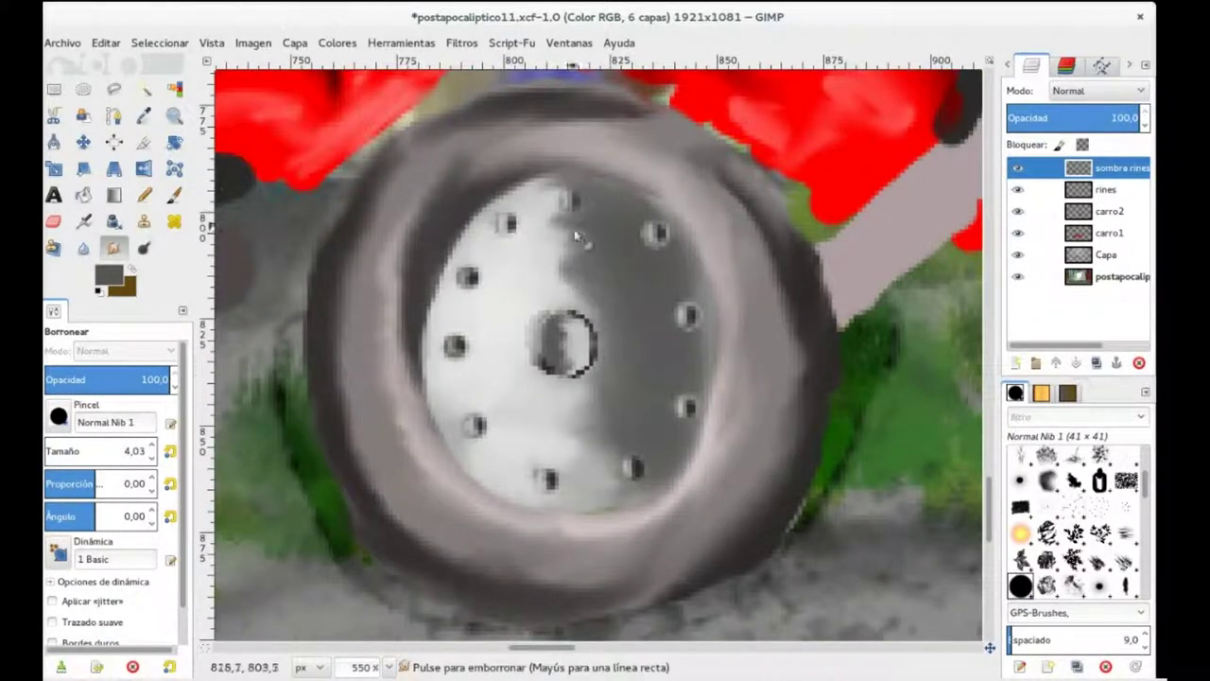
pyautogui.moveTo(551, 410)
pyautogui.mouseDown()
pyautogui.moveTo(600, 445)
pyautogui.moveTo(635, 431)
pyautogui.mouseUp()
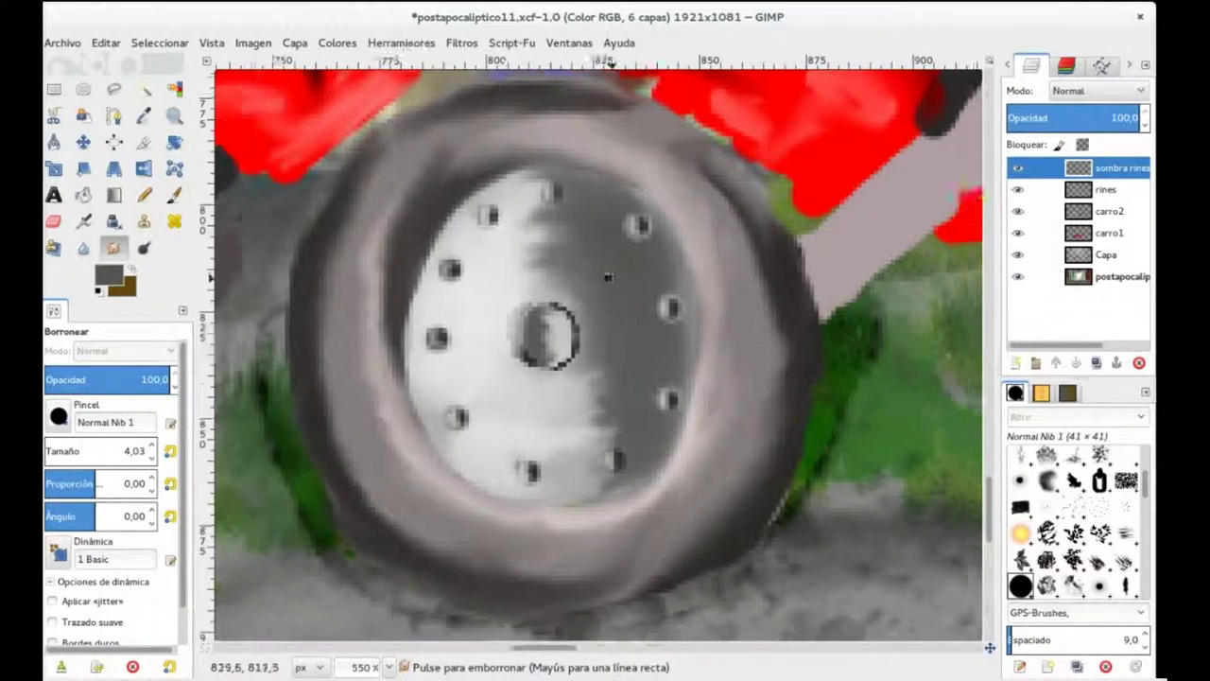
pyautogui.hscroll(3, 608, 273)
pyautogui.scroll(1, 608, 274)
pyautogui.click(109, 275)
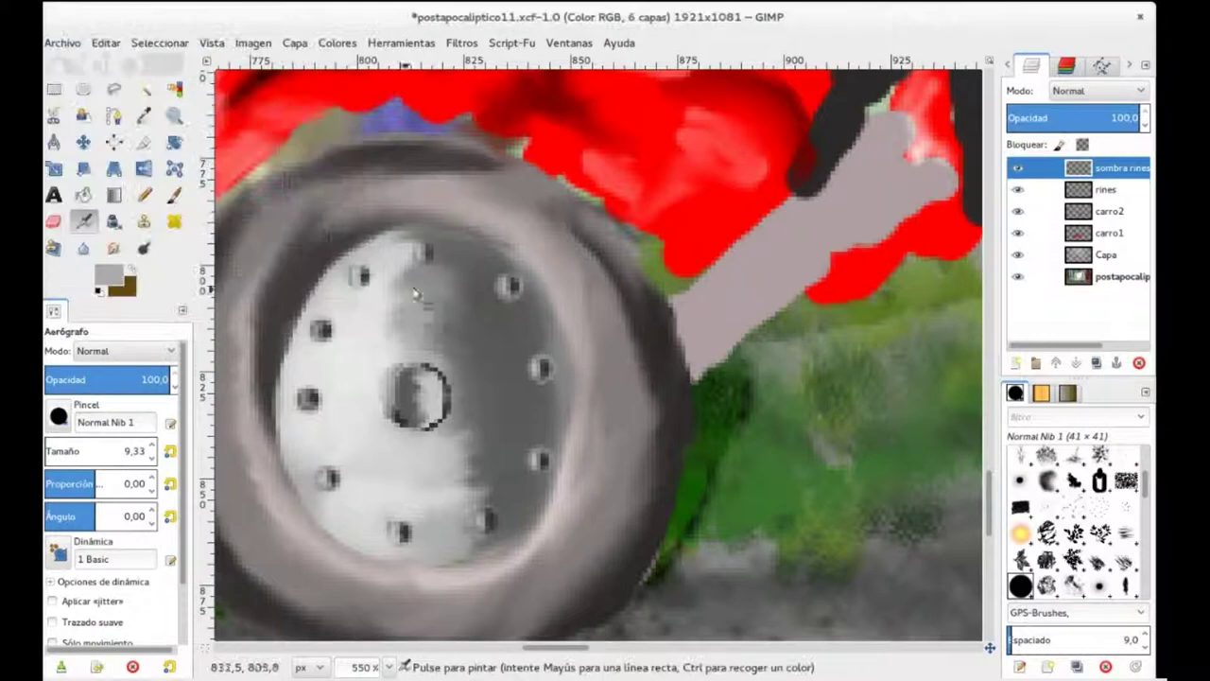
# - Brighten the hub's dark right half with light grey and smudge it into the bolts
pyautogui.moveTo(414, 294)
pyautogui.mouseDown()
pyautogui.moveTo(464, 500)
pyautogui.moveTo(481, 270)
pyautogui.moveTo(416, 296)
pyautogui.mouseUp()
pyautogui.press('s')
pyautogui.moveTo(457, 250)
pyautogui.mouseDown()
pyautogui.moveTo(532, 338)
pyautogui.moveTo(448, 561)
pyautogui.moveTo(391, 255)
pyautogui.mouseUp()
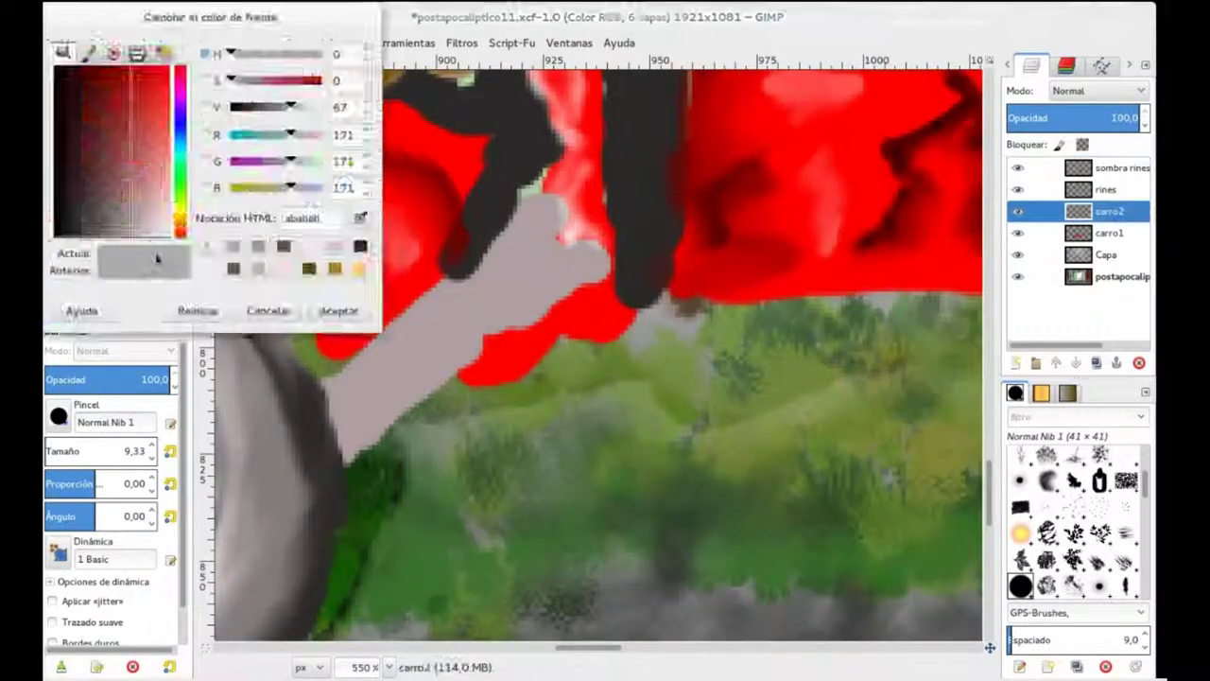
# - Airbrush dark grooved lines along the grey suspension arm, then a lighter highlight
pyautogui.moveTo(540, 266)
pyautogui.mouseDown()
pyautogui.moveTo(460, 357)
pyautogui.moveTo(346, 432)
pyautogui.mouseUp()
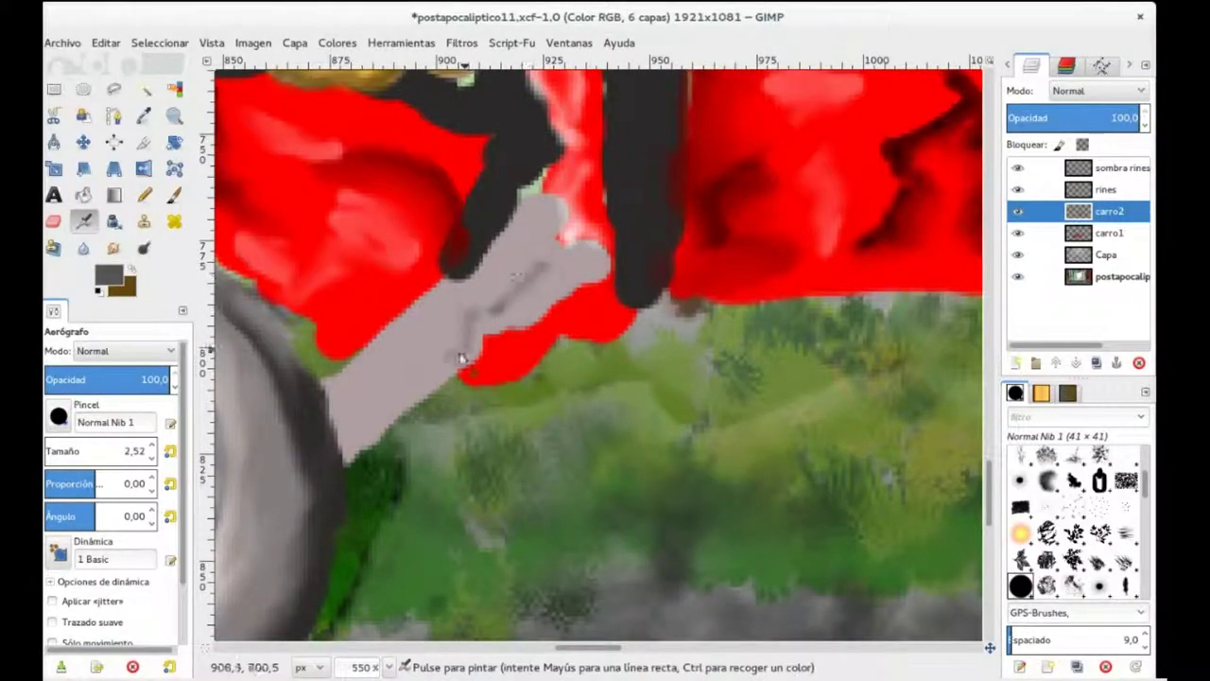
pyautogui.moveTo(142, 451); pyautogui.dragTo(118, 451)
pyautogui.moveTo(545, 264); pyautogui.dragTo(484, 318)
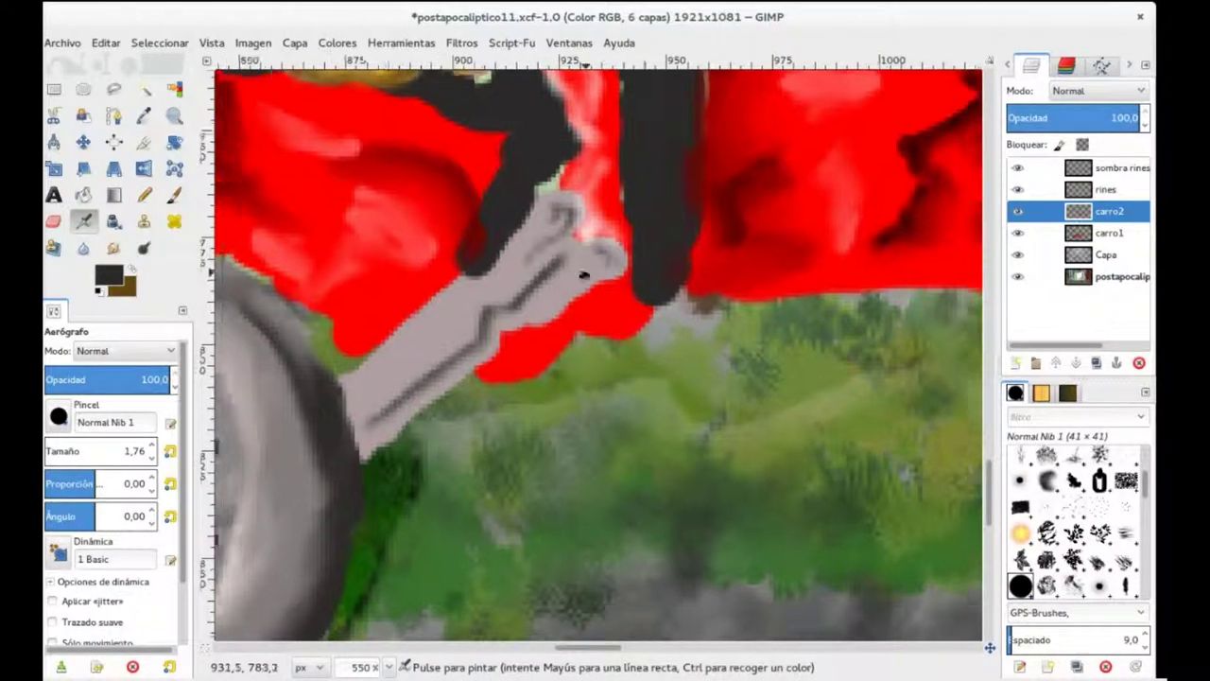
pyautogui.moveTo(424, 346)
pyautogui.mouseDown()
pyautogui.moveTo(387, 374)
pyautogui.moveTo(464, 346)
pyautogui.moveTo(534, 236)
pyautogui.mouseUp()
pyautogui.click(108, 274)
pyautogui.click(339, 310)
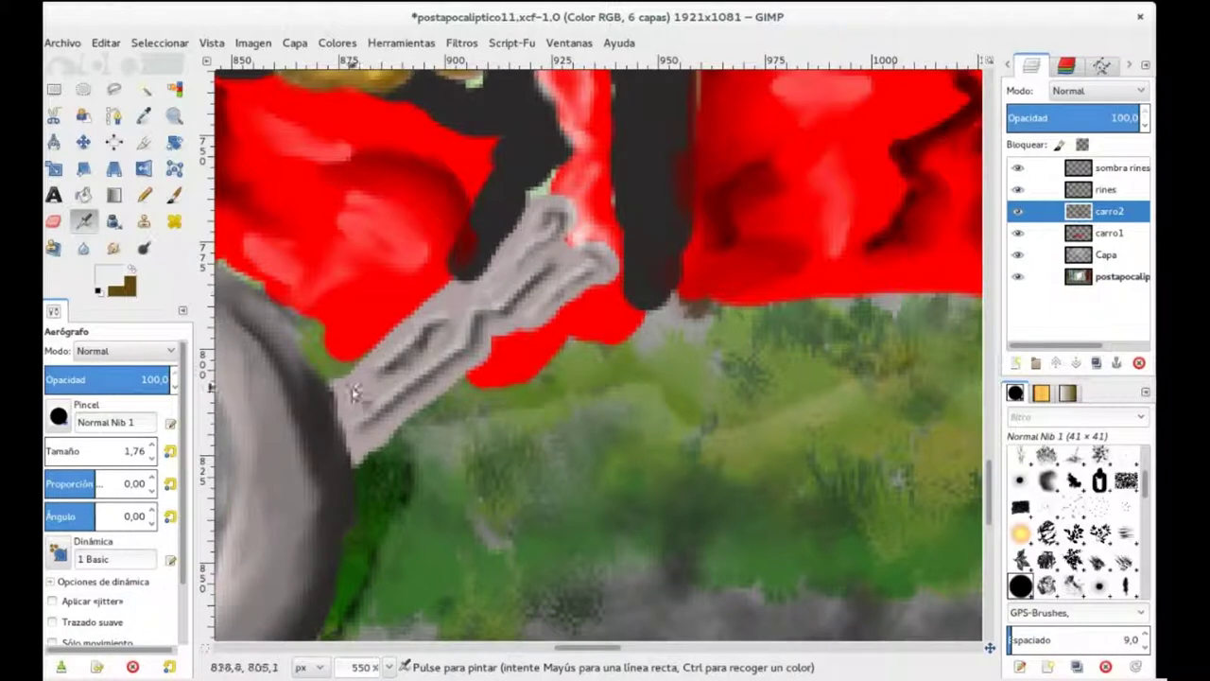
# - Pan right to the wheel, select the carro2 layer, and enlarge the brush
pyautogui.hscroll(5, 528, 286)
pyautogui.hscroll(5, 528, 286)
pyautogui.hscroll(2, 528, 287)
pyautogui.click(1108, 190)
pyautogui.click(1110, 210)
pyautogui.press(']')
pyautogui.press(']')
pyautogui.press(']')
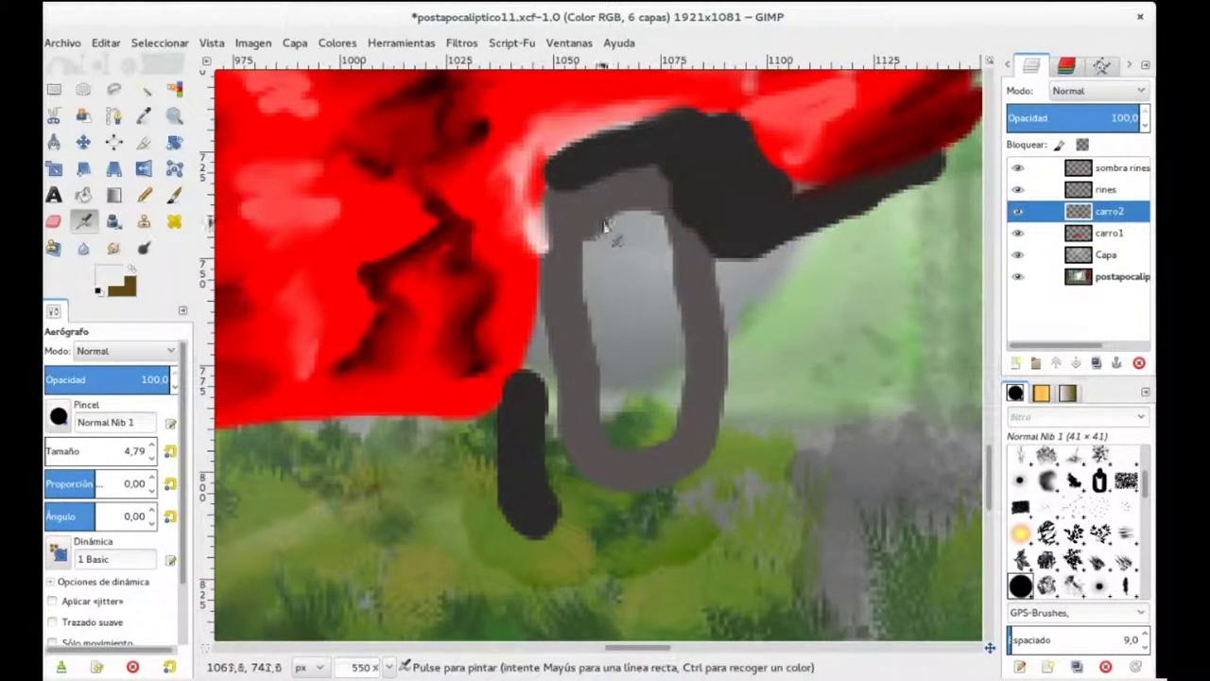
# - Highlight the rim's inner edge in light grey and extend the tyre with sampled black
pyautogui.moveTo(598, 235)
pyautogui.mouseDown()
pyautogui.moveTo(605, 434)
pyautogui.moveTo(719, 273)
pyautogui.mouseUp()
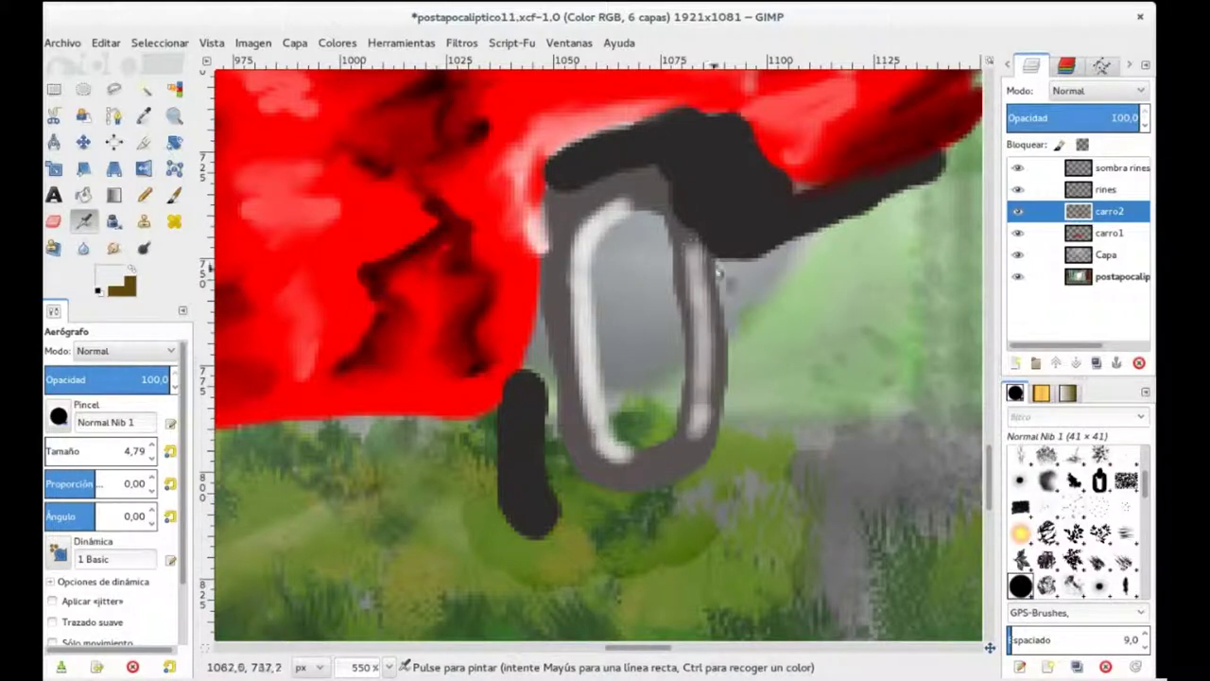
pyautogui.hotkey('shift', 'e')
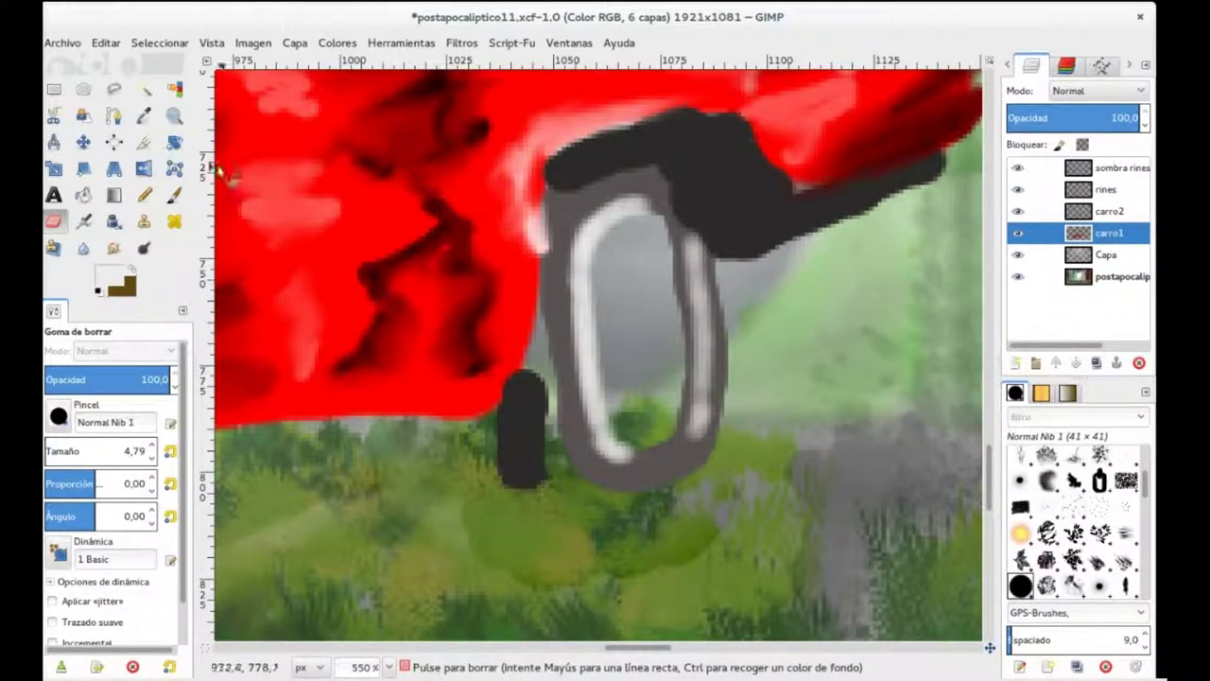
pyautogui.press('o')
pyautogui.click(525, 426)
pyautogui.press('p')
pyautogui.moveTo(549, 378); pyautogui.dragTo(555, 473)
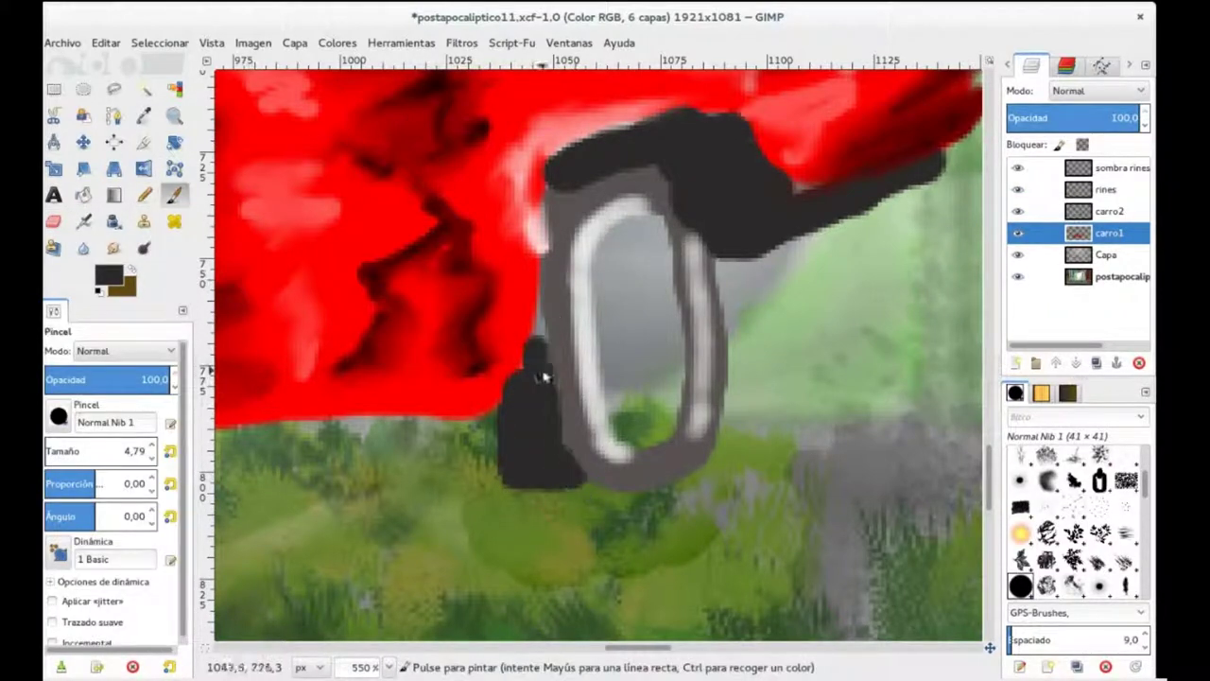
pyautogui.moveTo(49, 458); pyautogui.dragTo(60, 457)
pyautogui.moveTo(538, 298); pyautogui.dragTo(534, 340)
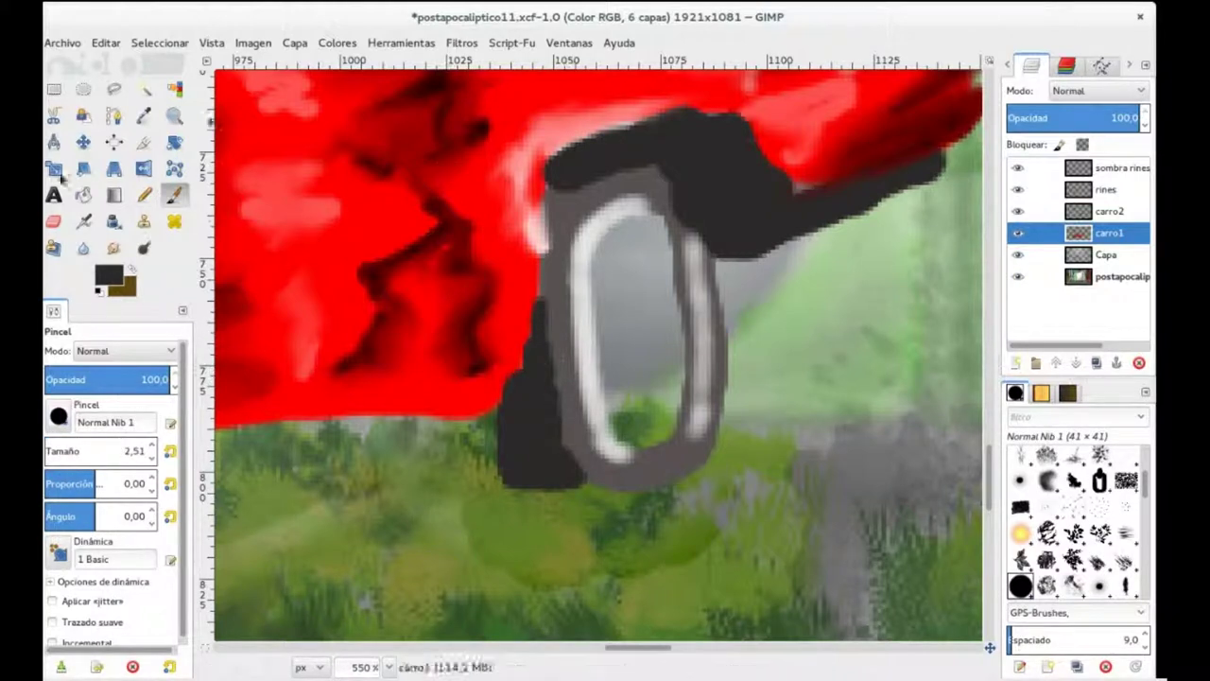
# - Darken the wheel's bottom edge, then smudge the light inner rim smooth on carro2
pyautogui.press('s')
pyautogui.hotkey('shift', 'e')
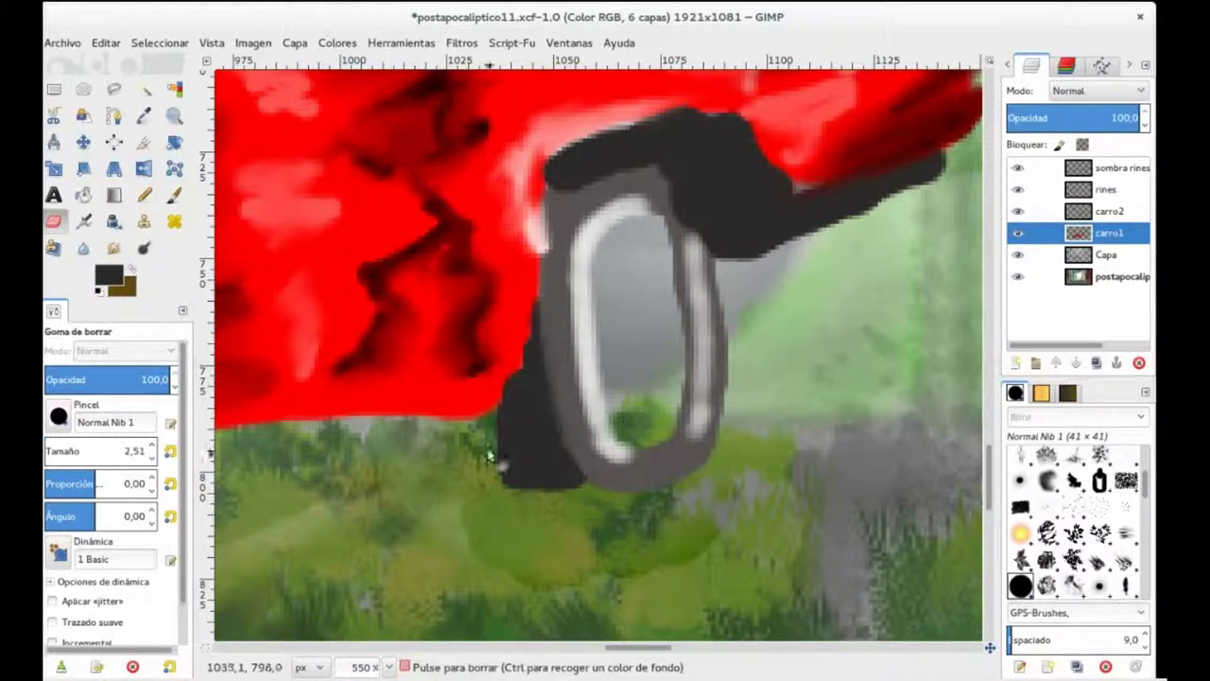
pyautogui.press('p')
pyautogui.moveTo(554, 481); pyautogui.dragTo(561, 495)
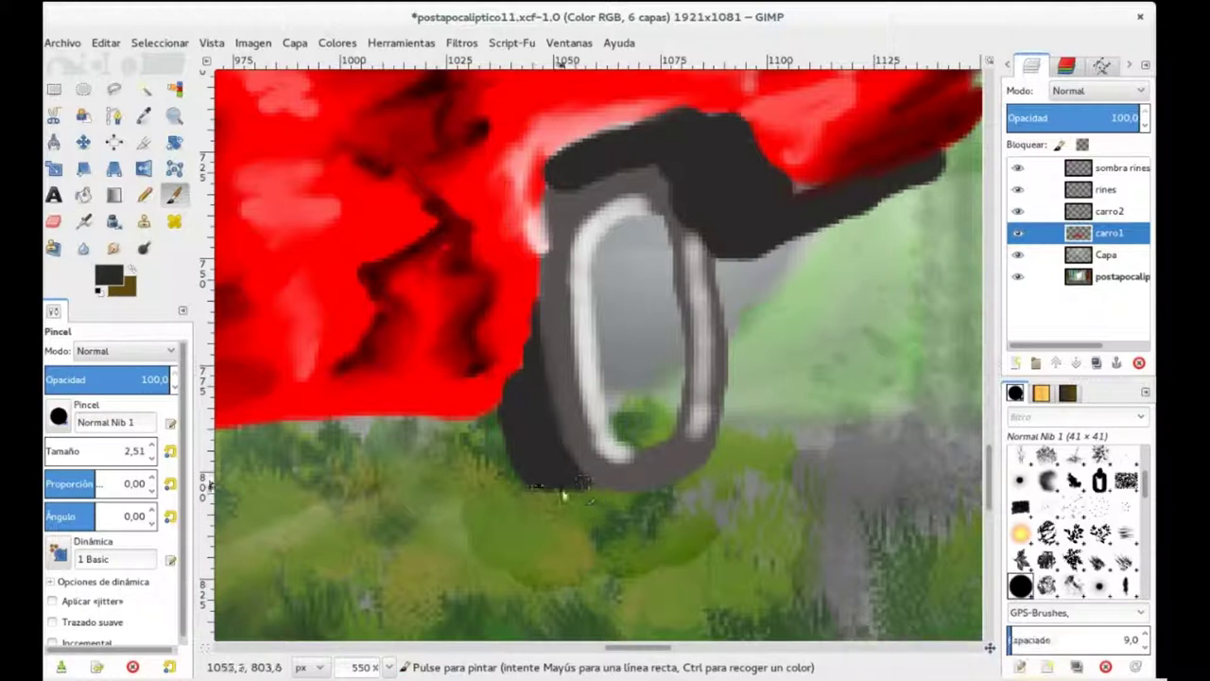
pyautogui.press('s')
pyautogui.press('pageup')
pyautogui.moveTo(575, 283); pyautogui.dragTo(587, 426)
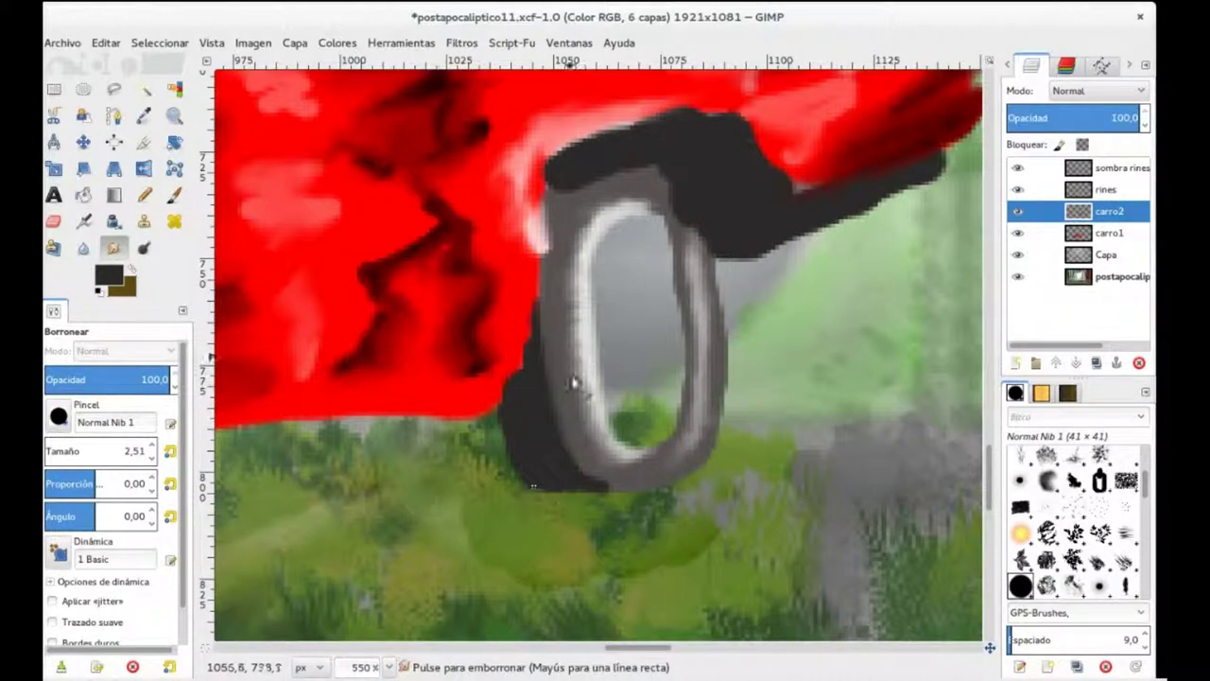
pyautogui.moveTo(574, 351); pyautogui.dragTo(584, 369)
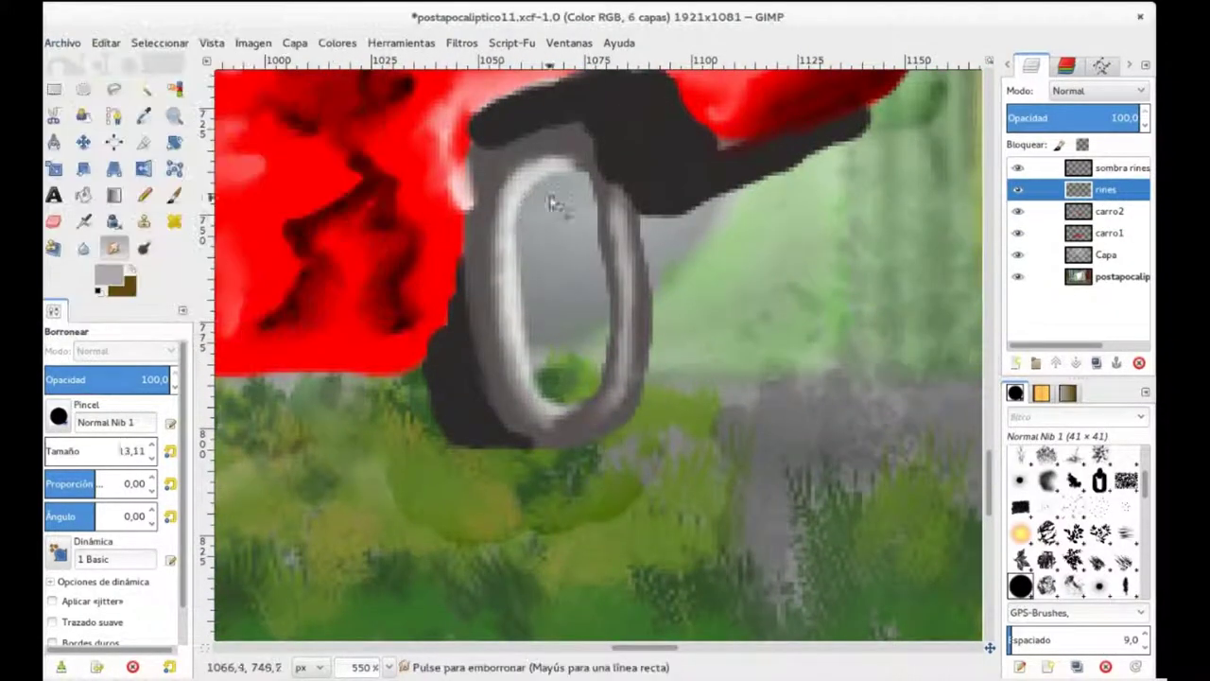
# - Paint the wheel hub light grey and add dark grey marks and a bold black bolt
pyautogui.press('p')
pyautogui.moveTo(535, 221)
pyautogui.mouseDown()
pyautogui.moveTo(567, 359)
pyautogui.moveTo(570, 213)
pyautogui.mouseUp()
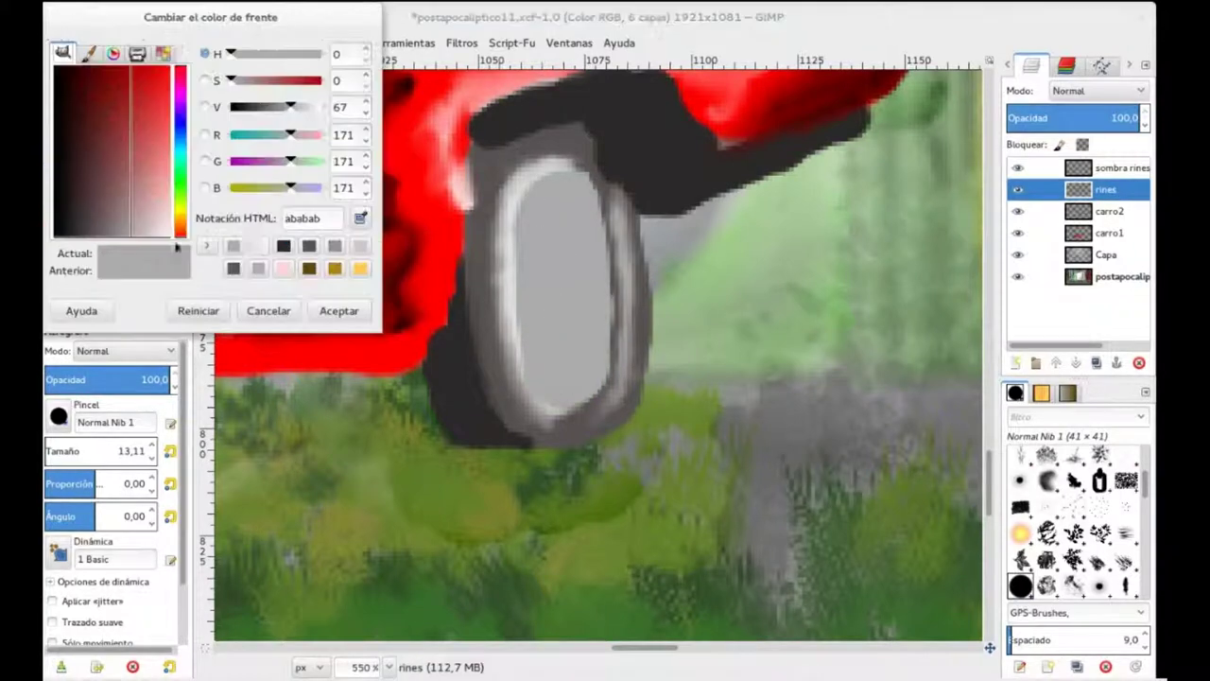
pyautogui.moveTo(560, 282); pyautogui.dragTo(563, 272)
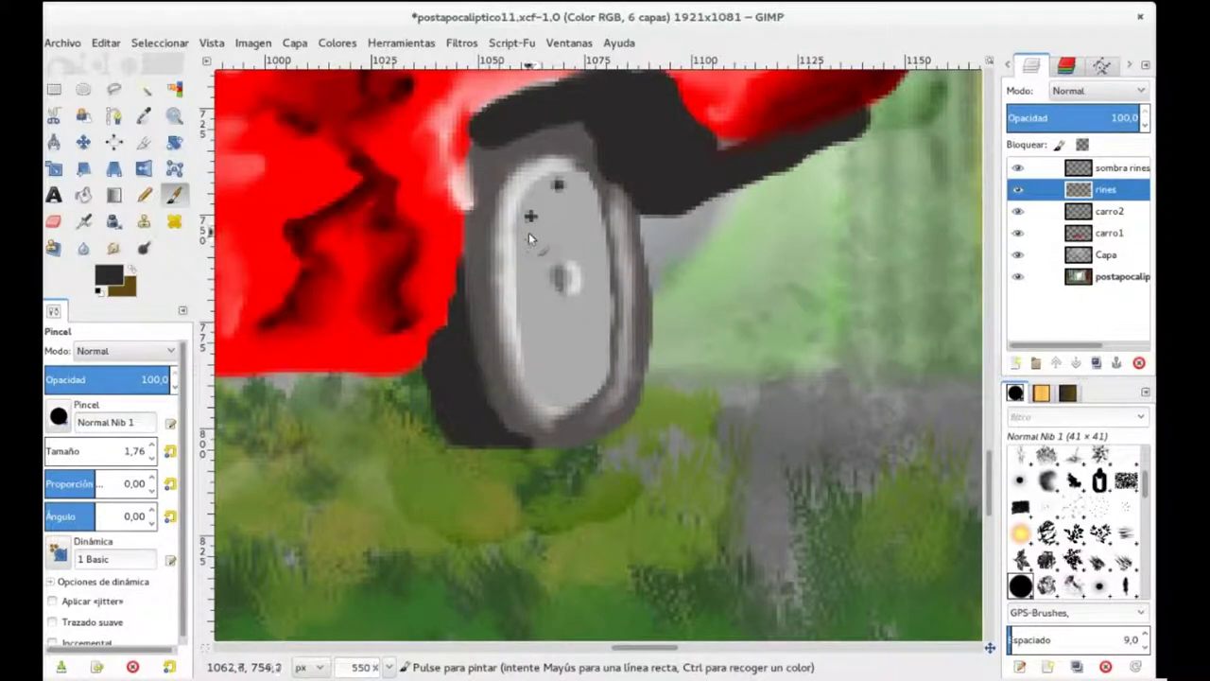
pyautogui.click(530, 216)
pyautogui.press(']')
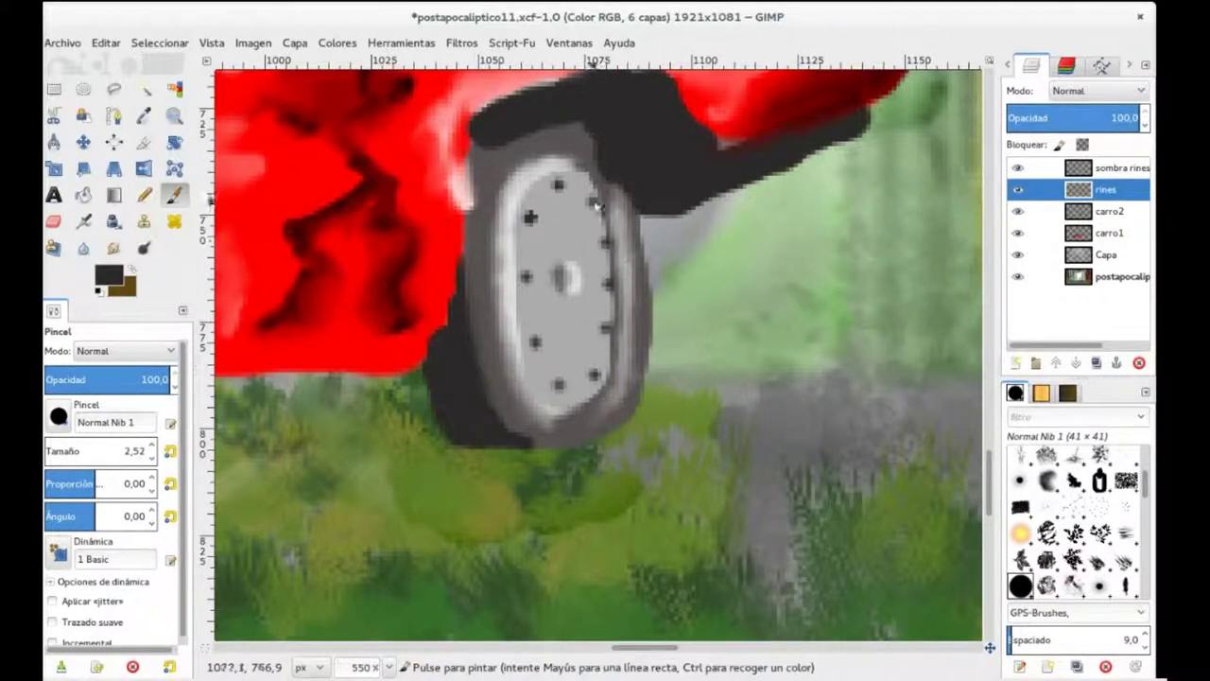
# - Sample the hub's light grey, then darken the bolts on the right side in dark grey
pyautogui.press('o')
pyautogui.click(597, 203)
pyautogui.press('a')
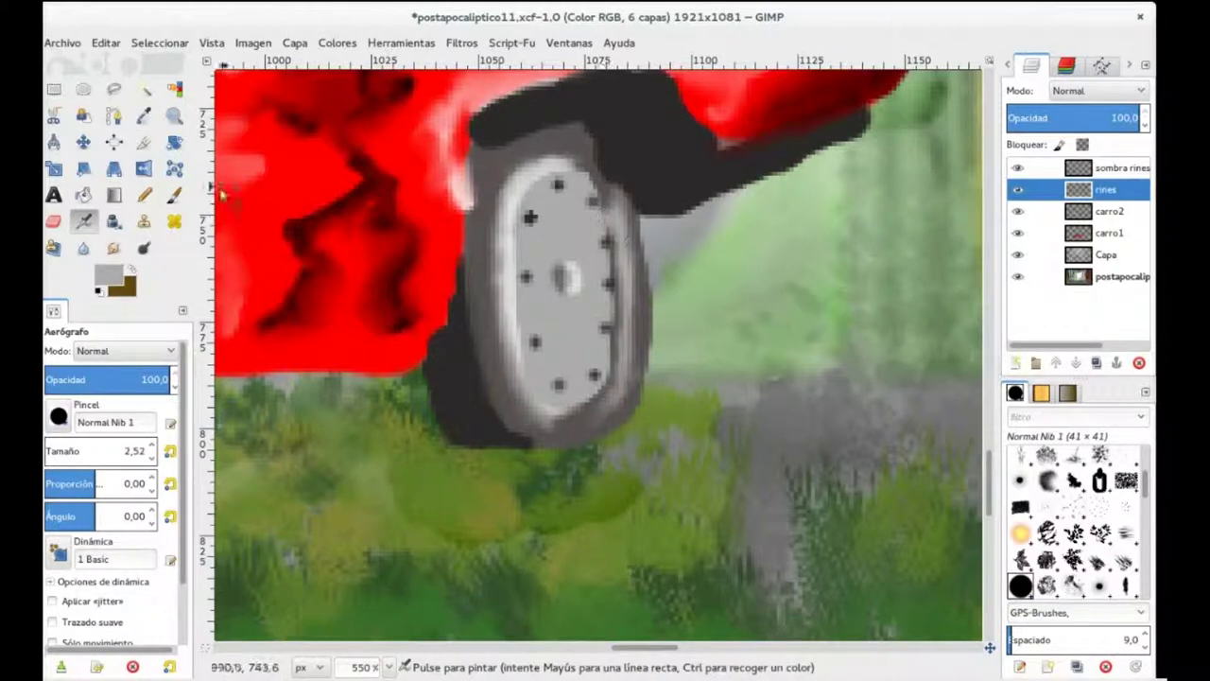
pyautogui.press('p')
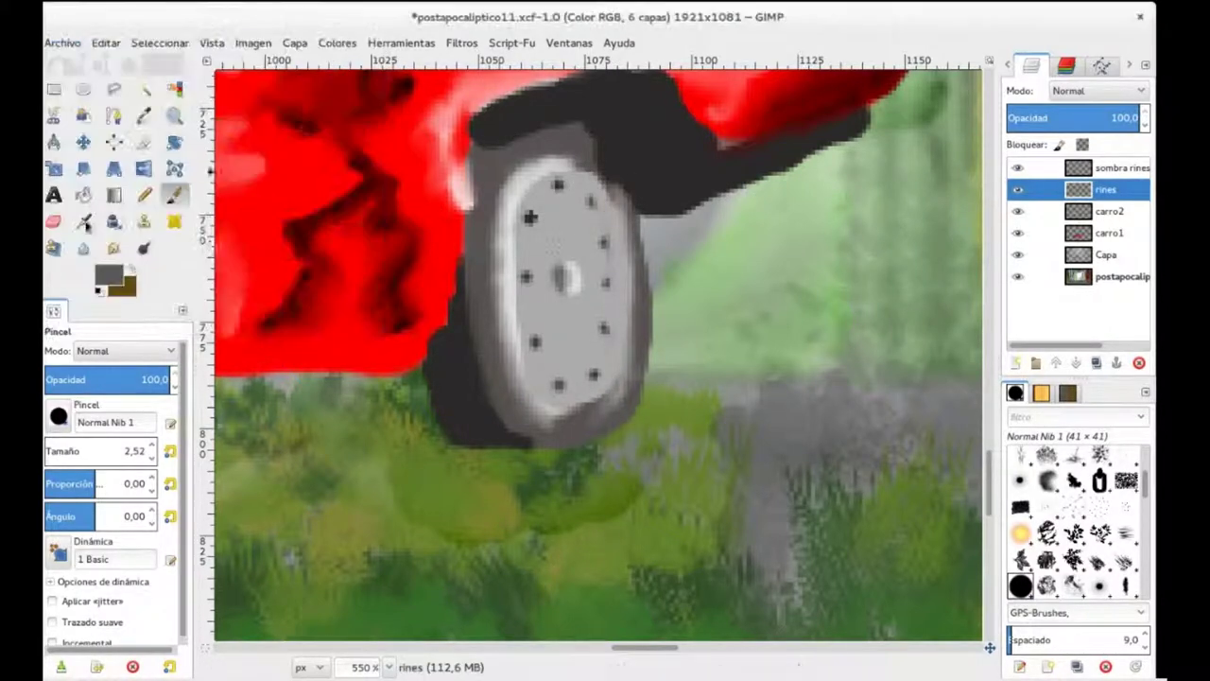
pyautogui.keyDown('ctrl'); pyautogui.click(604, 242); pyautogui.keyUp('ctrl')
pyautogui.click(608, 281)
pyautogui.click(605, 327)
# - Airbrush a light grey highlight on the centre cap with a 1.76 brush and smudge it
pyautogui.keyDown('ctrl'); pyautogui.click(575, 270); pyautogui.keyUp('ctrl')
pyautogui.click(108, 274)
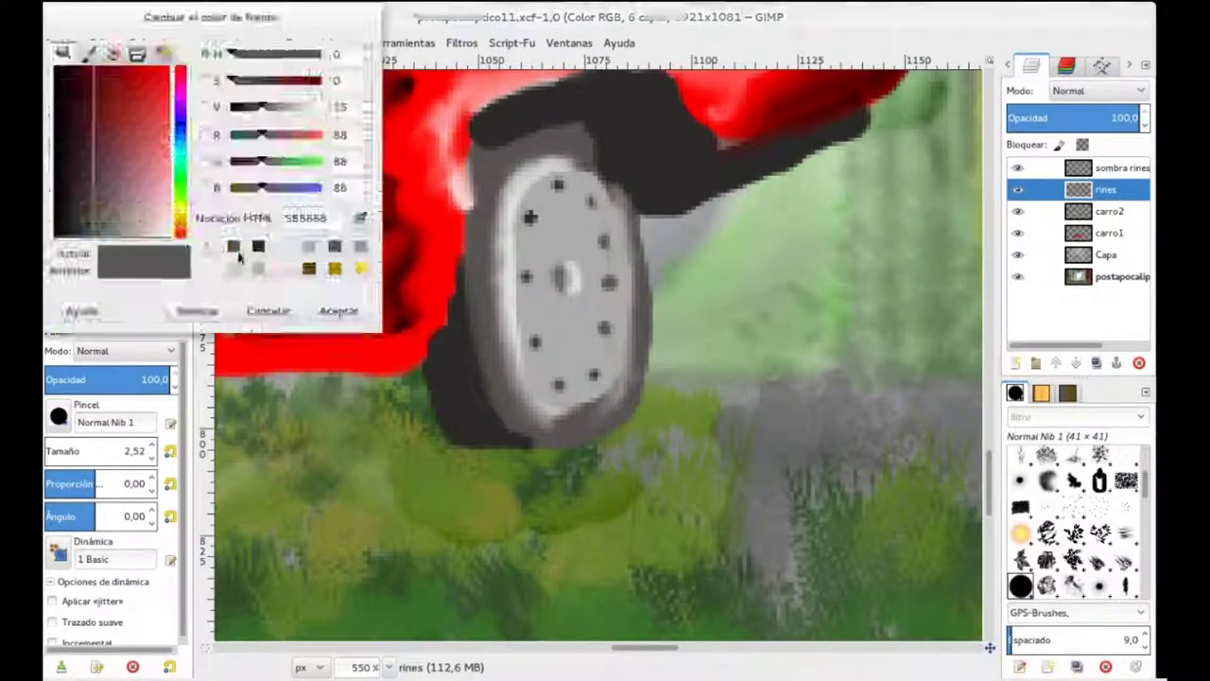
pyautogui.moveTo(102, 456); pyautogui.dragTo(123, 455)
pyautogui.press('a')
pyautogui.keyDown('ctrl'); pyautogui.click(568, 279); pyautogui.keyUp('ctrl')
pyautogui.click(578, 282)
pyautogui.keyDown('ctrl'); pyautogui.click(577, 295); pyautogui.keyUp('ctrl')
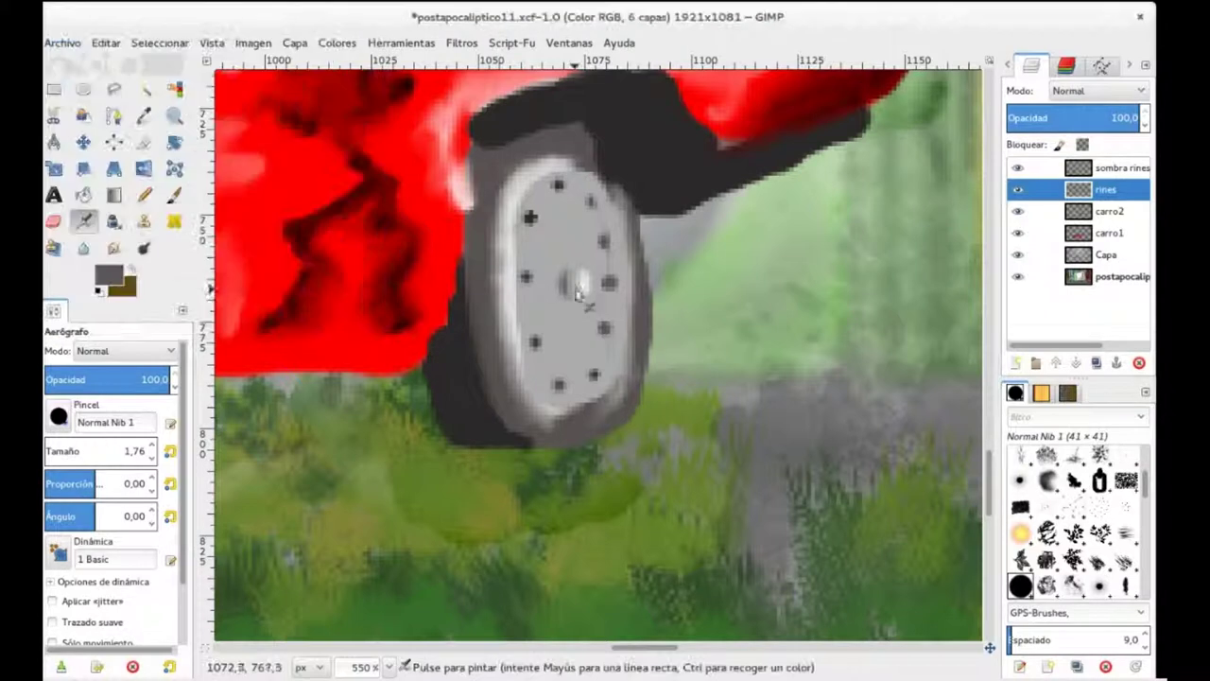
pyautogui.press('s')
pyautogui.press('a')
# - Airbrush a lighter spot near the upper bolt, paint grey over it, and blend it in
pyautogui.keyDown('ctrl'); pyautogui.click(548, 217); pyautogui.keyUp('ctrl')
pyautogui.click(553, 213)
pyautogui.moveTo(553, 213); pyautogui.dragTo(534, 247)
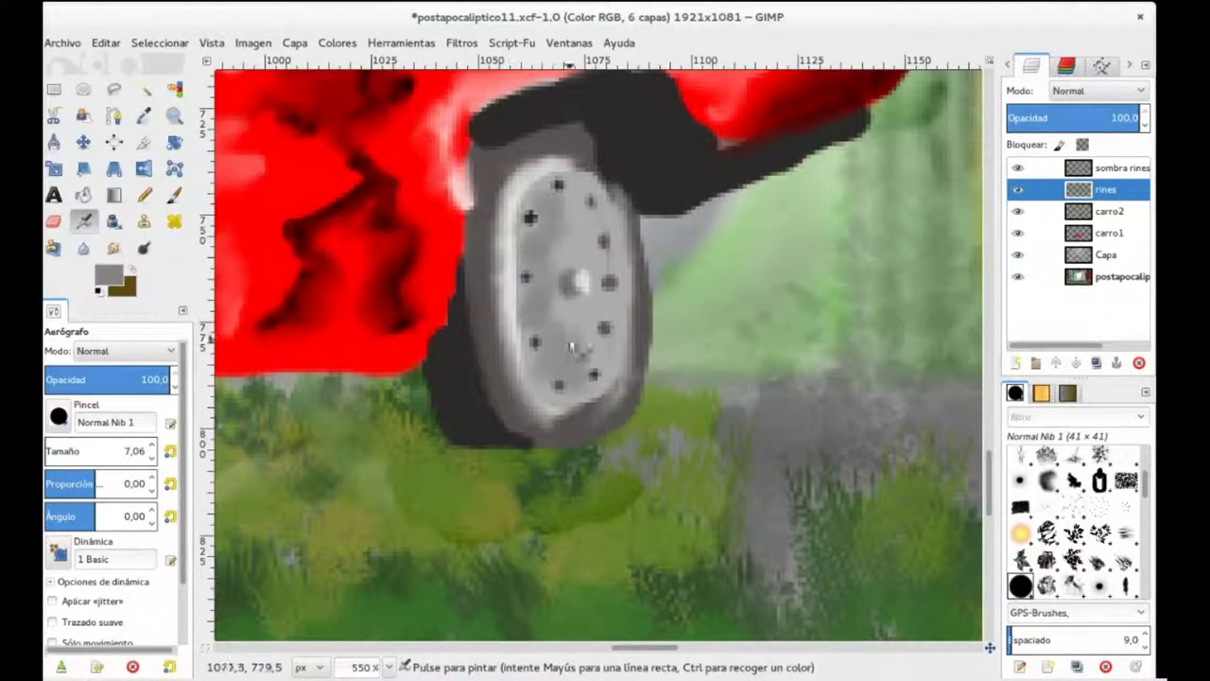
pyautogui.keyDown('ctrl'); pyautogui.click(583, 336); pyautogui.keyUp('ctrl')
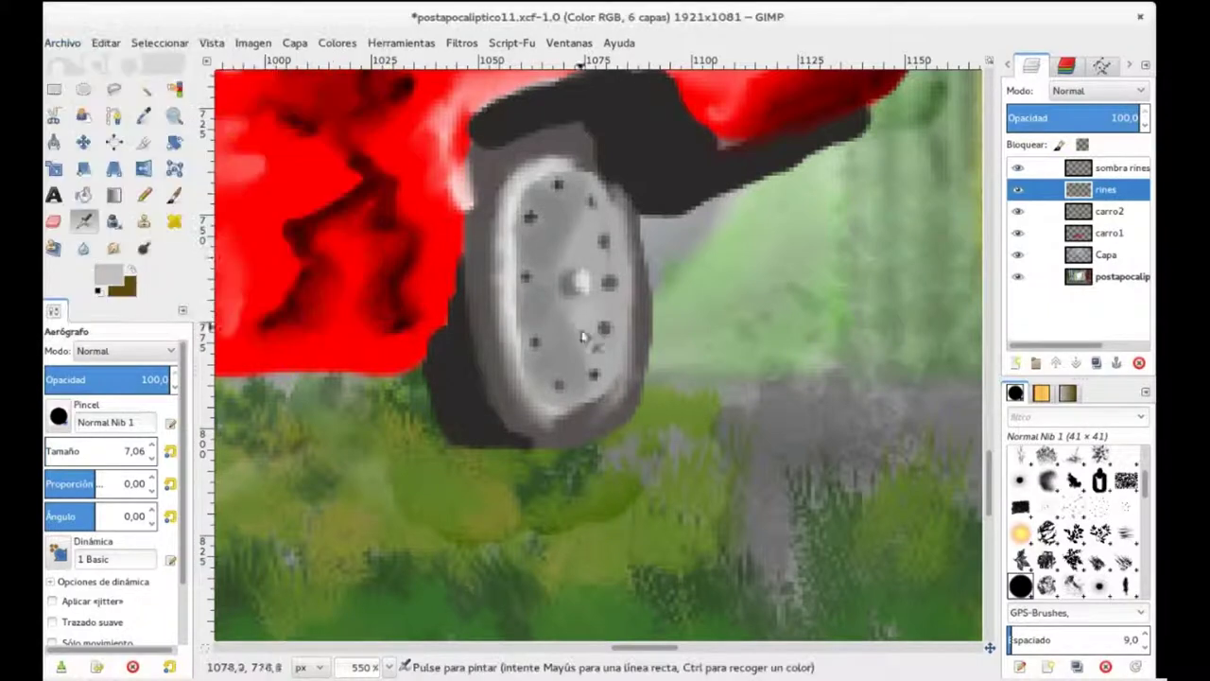
pyautogui.press('s')
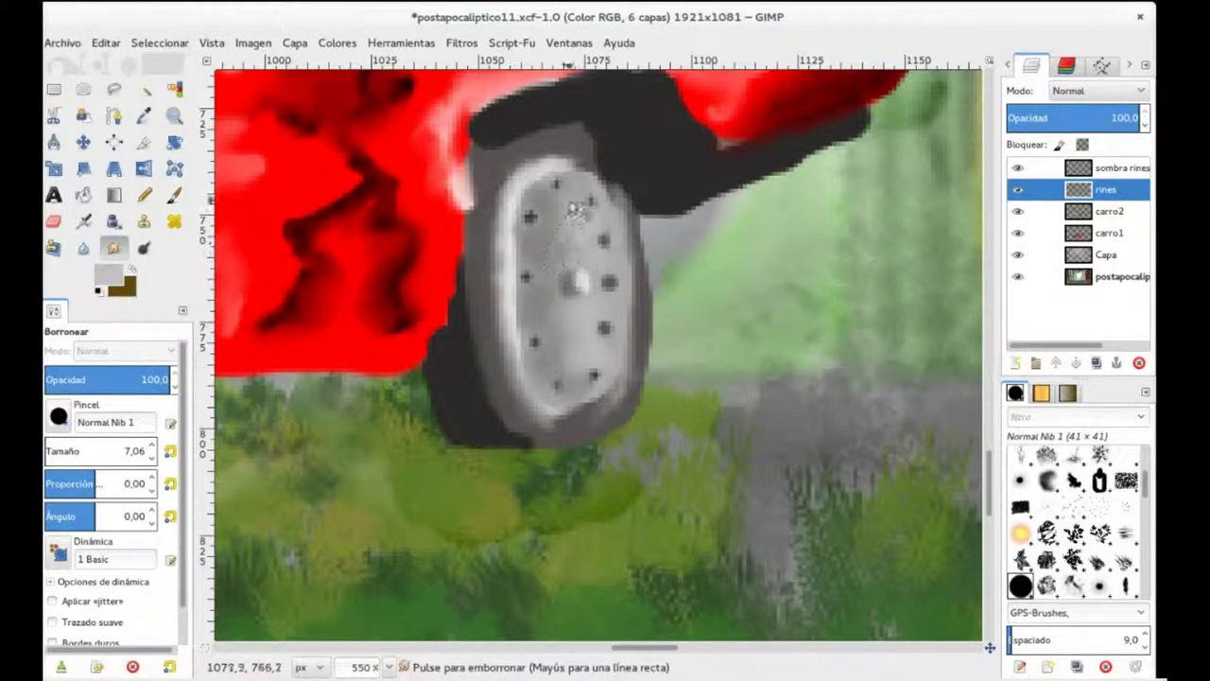
pyautogui.press('a')
pyautogui.keyDown('ctrl'); pyautogui.click(563, 179); pyautogui.keyUp('ctrl')
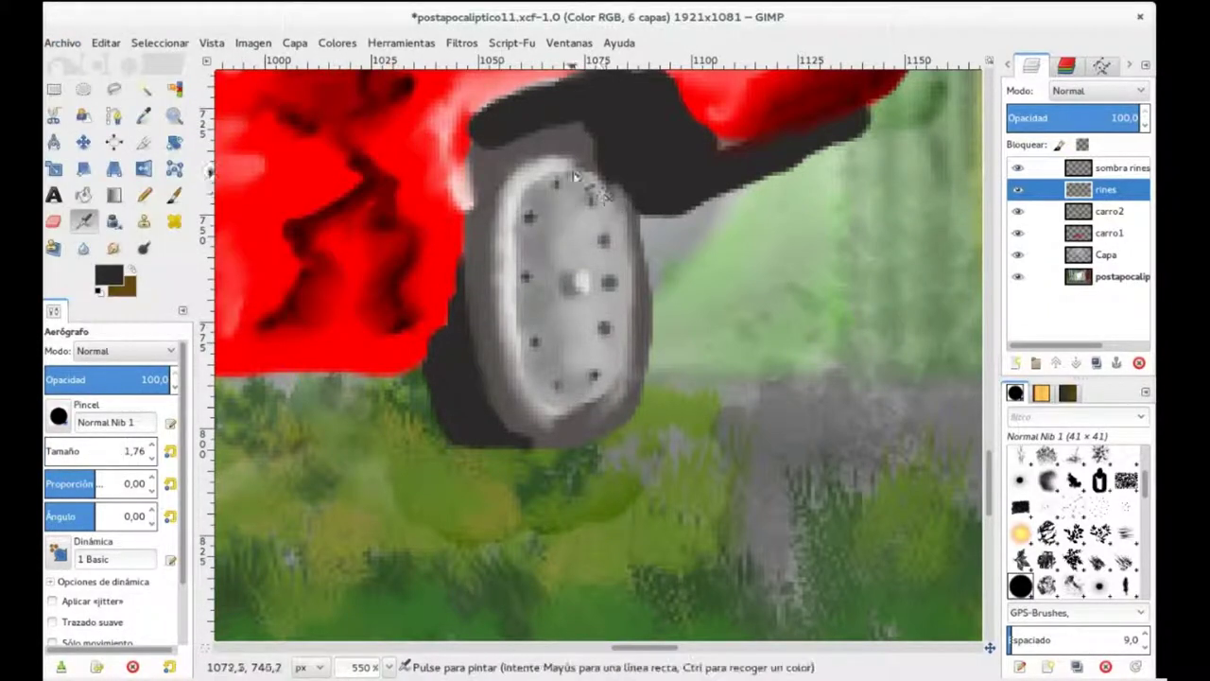
# - Paint a dark line along the wheel's upper-right edge and smudge it
pyautogui.click(174, 194)
pyautogui.moveTo(577, 176); pyautogui.dragTo(621, 243)
pyautogui.press('s')
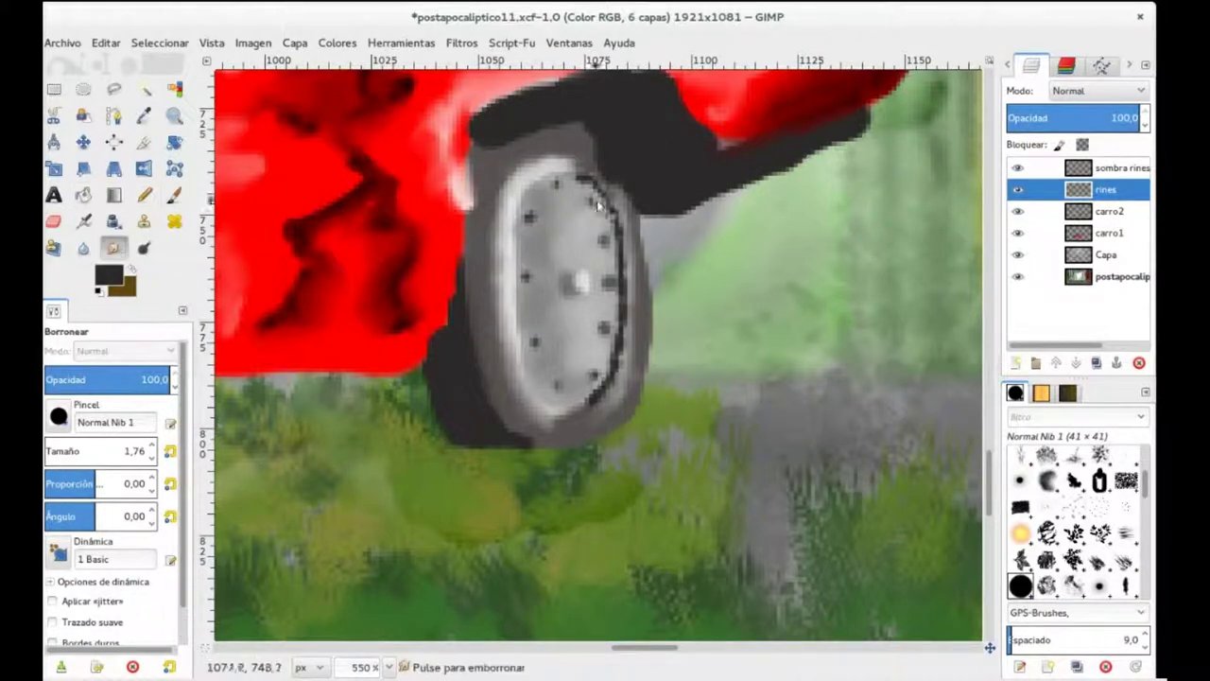
# - Select the sombra rines layer, move the selection to carro2, and zoom out to the whole car
pyautogui.scroll(-2, 595, 241)
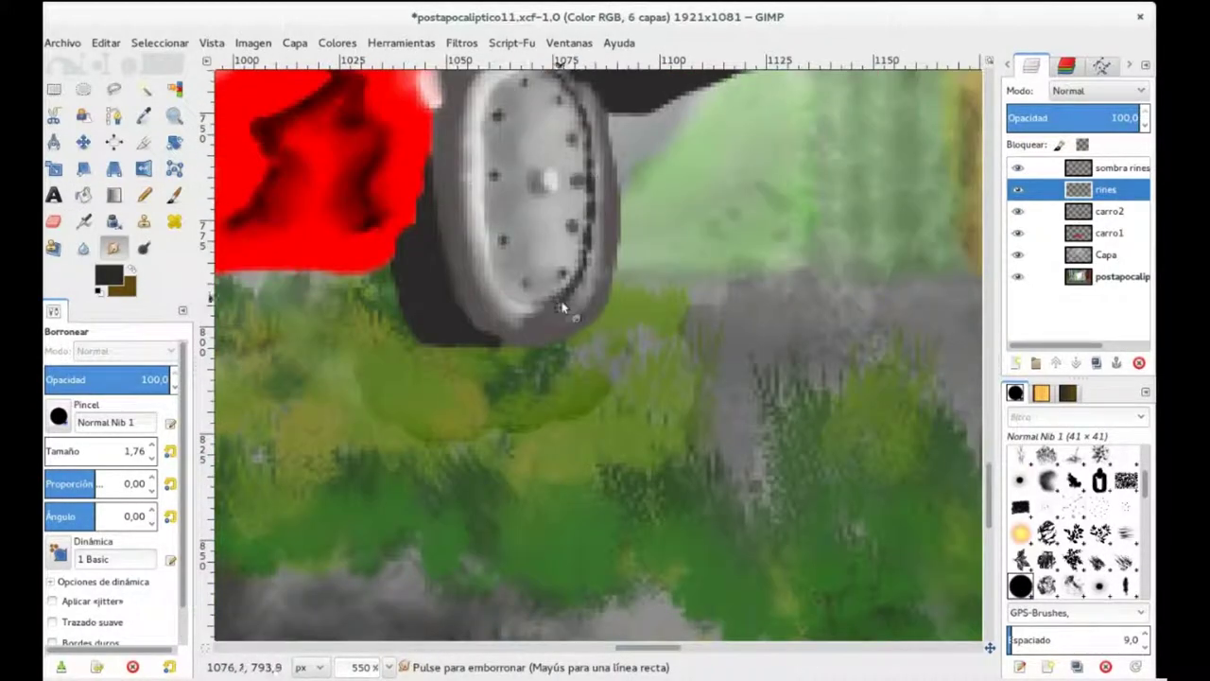
pyautogui.scroll(2, 547, 386)
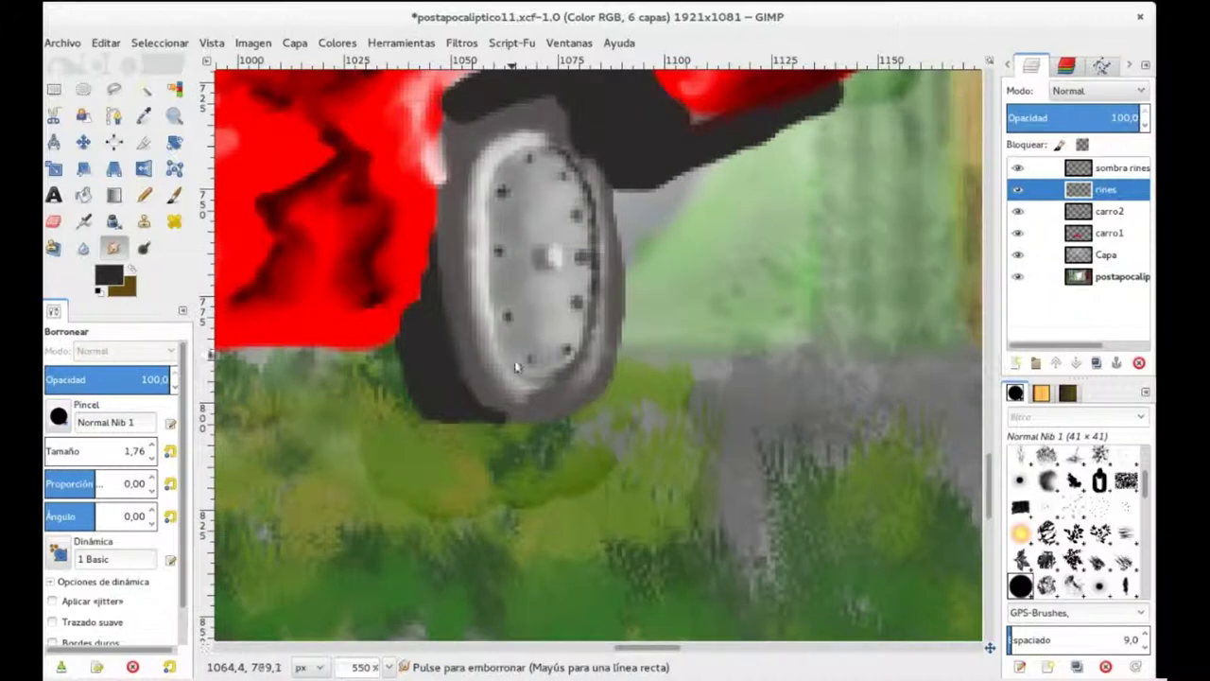
pyautogui.scroll(2, 515, 377)
pyautogui.hscroll(-5, 737, 212)
pyautogui.click(1072, 169)
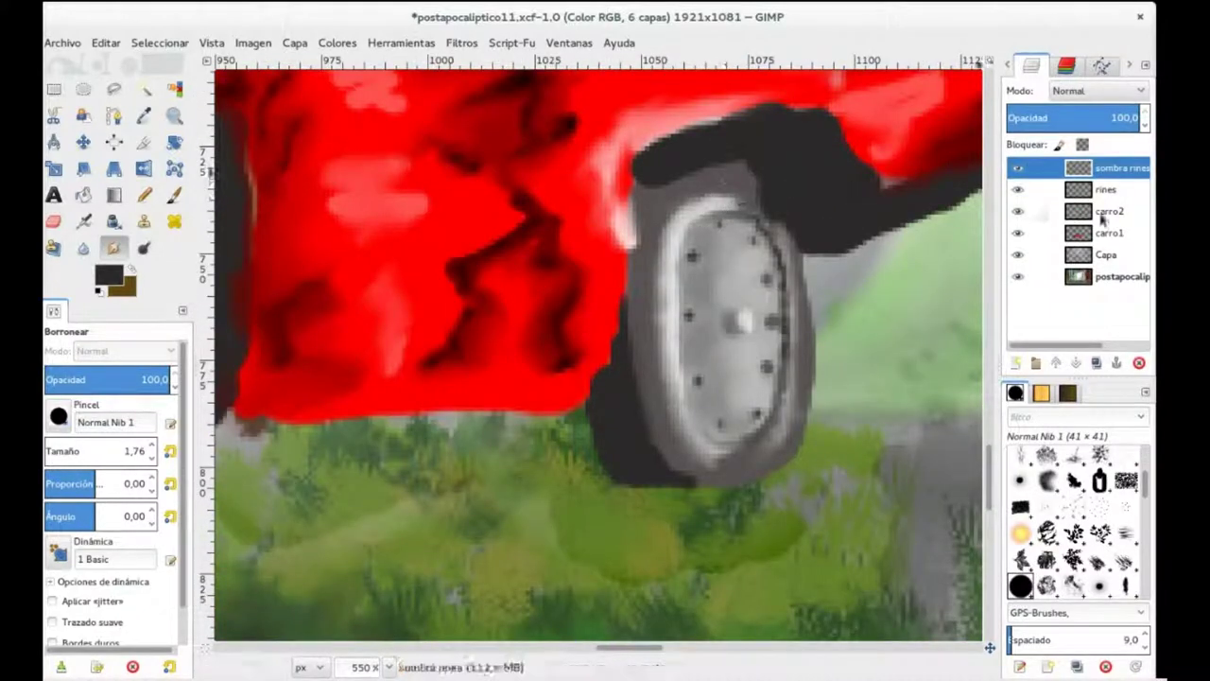
pyautogui.press('pagedown')
pyautogui.press('pagedown')
pyautogui.press('pageup')
pyautogui.press('pageup')
pyautogui.scroll(-5, 746, 284)
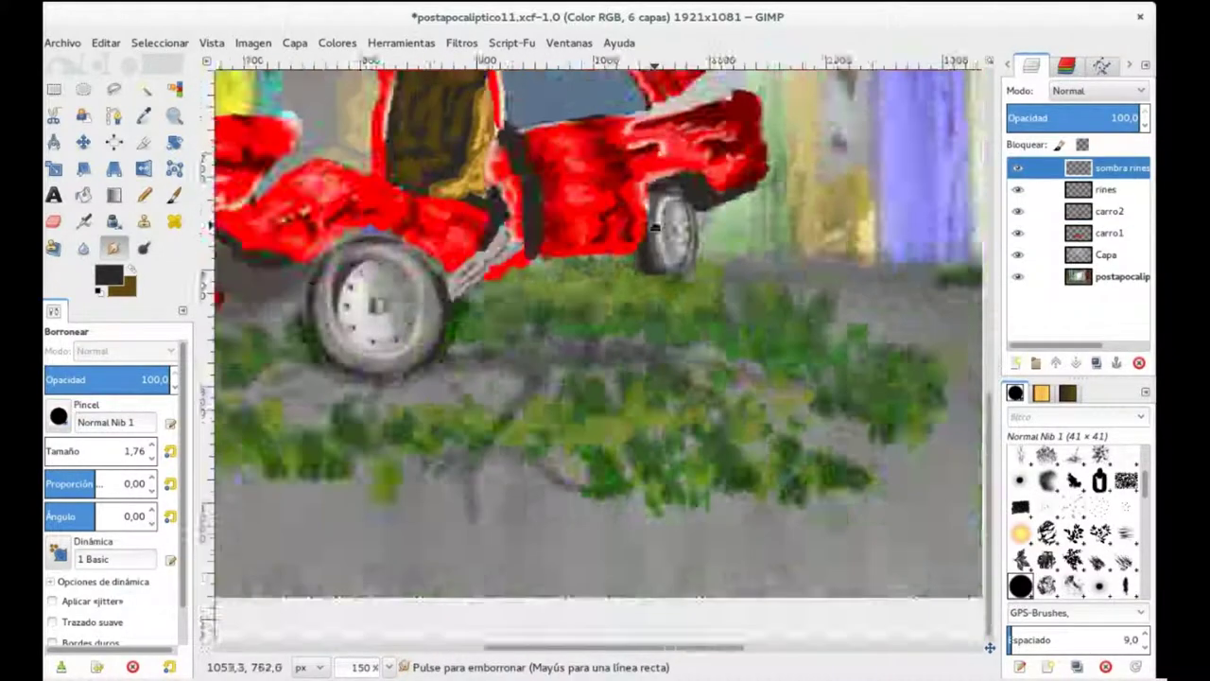
pyautogui.scroll(1, 337, 295)
# - Add a new layer named 'otras sombras' for the remaining shadows
pyautogui.press('a')
pyautogui.click(1016, 362)
pyautogui.write('otras sombras')
pyautogui.press('Return')
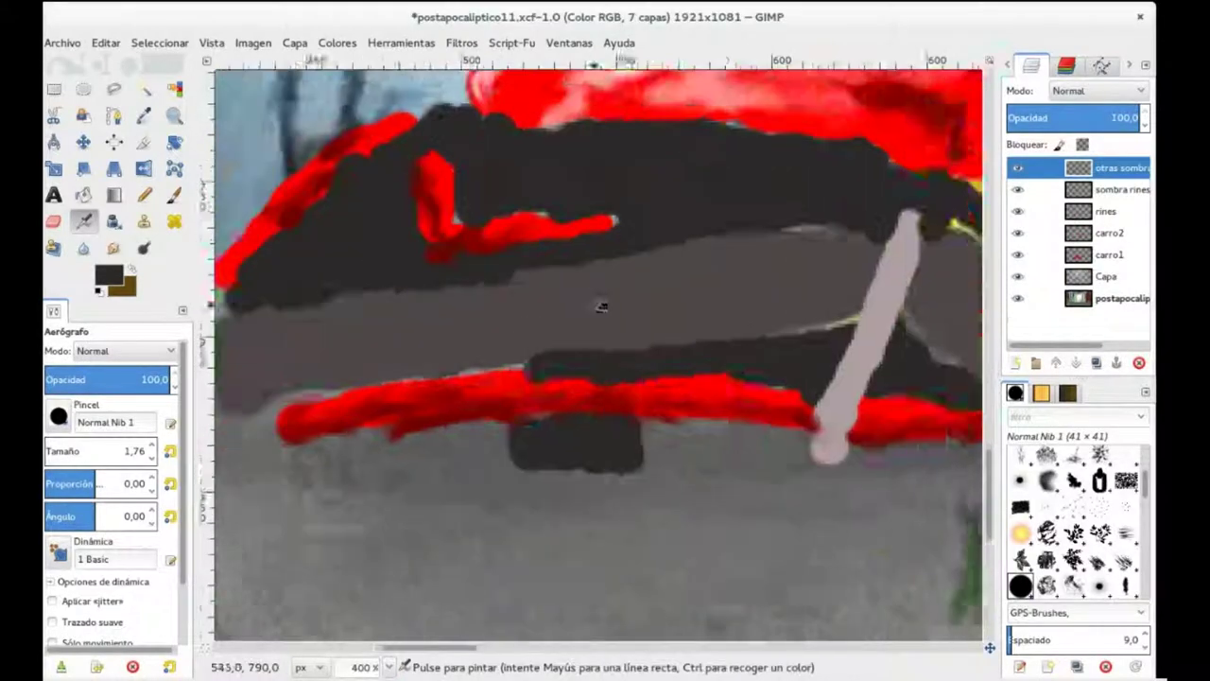
pyautogui.scroll(3, 599, 302)
# - Airbrush straight lines across the grey band in dark, light grey and near-black
pyautogui.keyDown('shift'); pyautogui.click(951, 253); pyautogui.keyUp('shift')
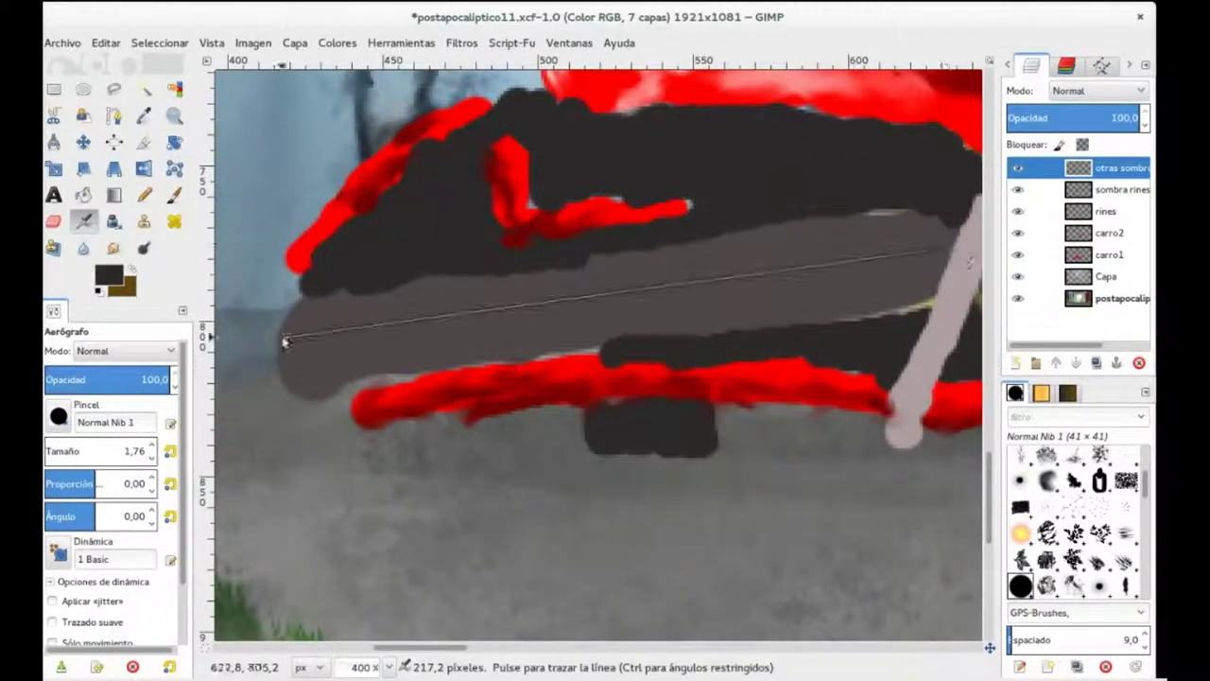
pyautogui.keyDown('shift'); pyautogui.click(283, 333); pyautogui.keyUp('shift')
pyautogui.click(108, 274)
pyautogui.click(340, 311)
pyautogui.click(281, 335)
pyautogui.keyDown('shift'); pyautogui.click(951, 244); pyautogui.keyUp('shift')
pyautogui.click(108, 274)
pyautogui.click(243, 244)
pyautogui.click(337, 311)
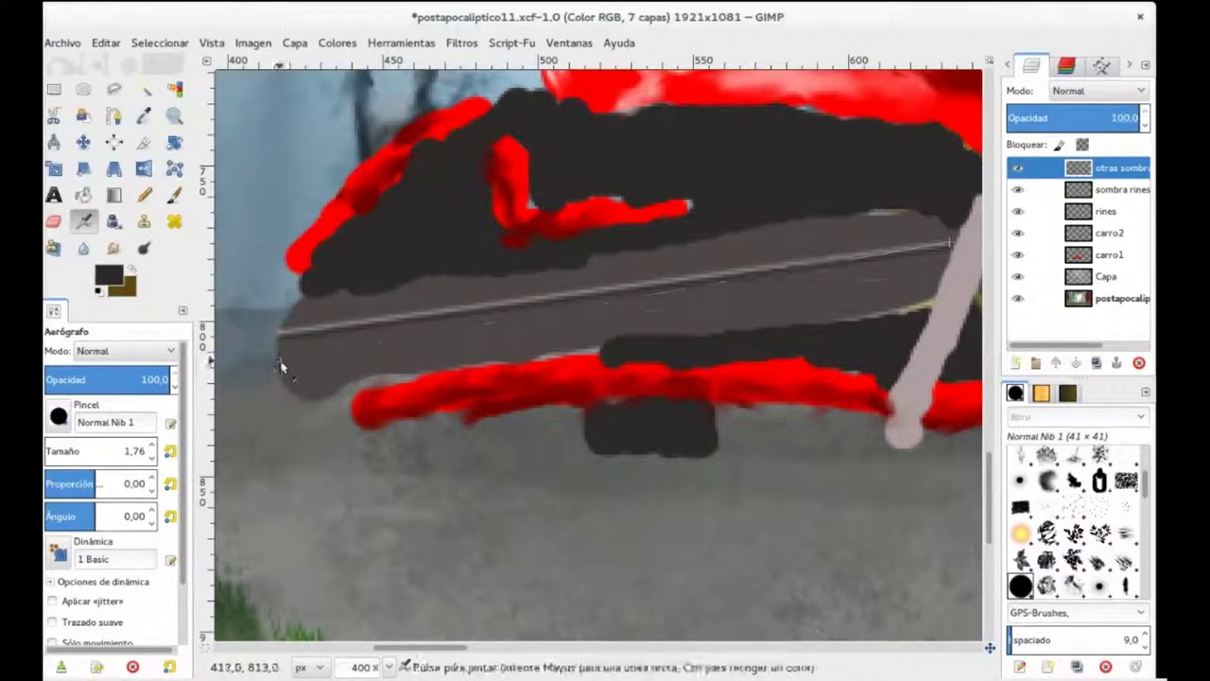
pyautogui.keyDown('shift'); pyautogui.click(283, 363); pyautogui.keyUp('shift')
# - Draw a light-grey line along the bumper and thin light-grey streaks on the dark panel
pyautogui.click(109, 274)
pyautogui.click(338, 311)
pyautogui.keyDown('shift'); pyautogui.click(943, 278); pyautogui.keyUp('shift')
pyautogui.hscroll(5, 499, 242)
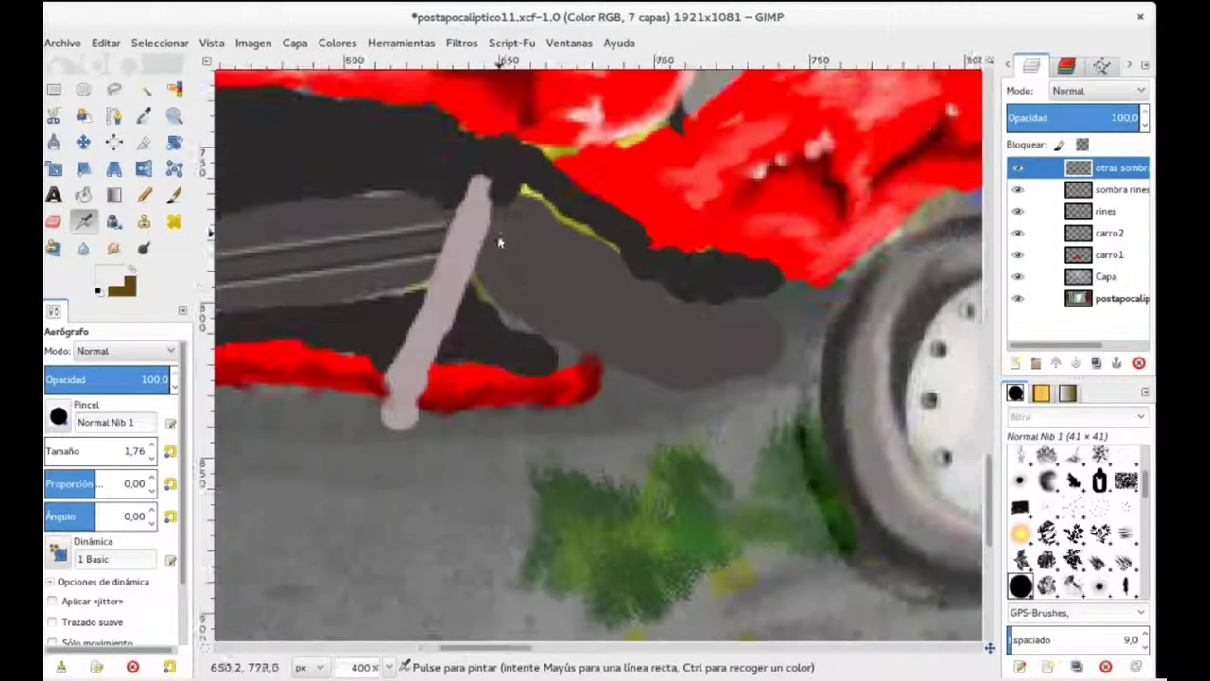
pyautogui.moveTo(507, 240); pyautogui.dragTo(756, 336)
# - Draw a dark grey straight stroke along the bumper with a larger brush
pyautogui.click(109, 274)
pyautogui.click(337, 311)
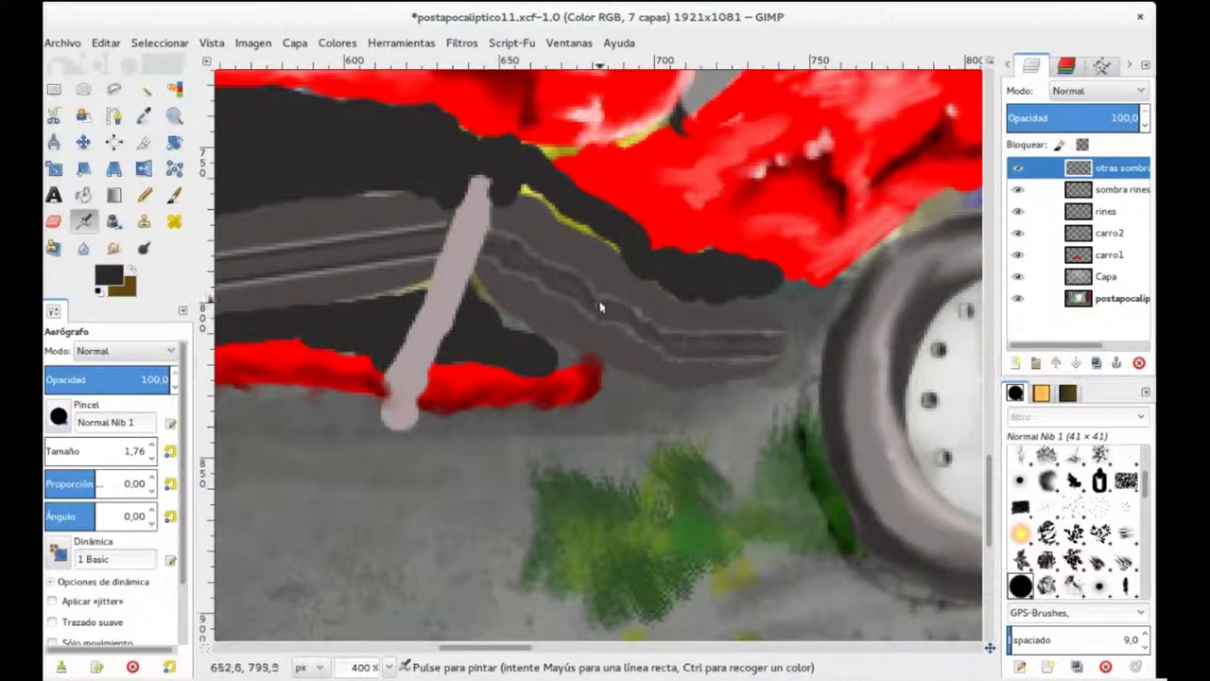
pyautogui.hscroll(-5, 600, 306)
pyautogui.press(']')
pyautogui.press(']')
pyautogui.press(']')
pyautogui.click(291, 272)
pyautogui.click(949, 187)
pyautogui.press('[')
pyautogui.press('[')
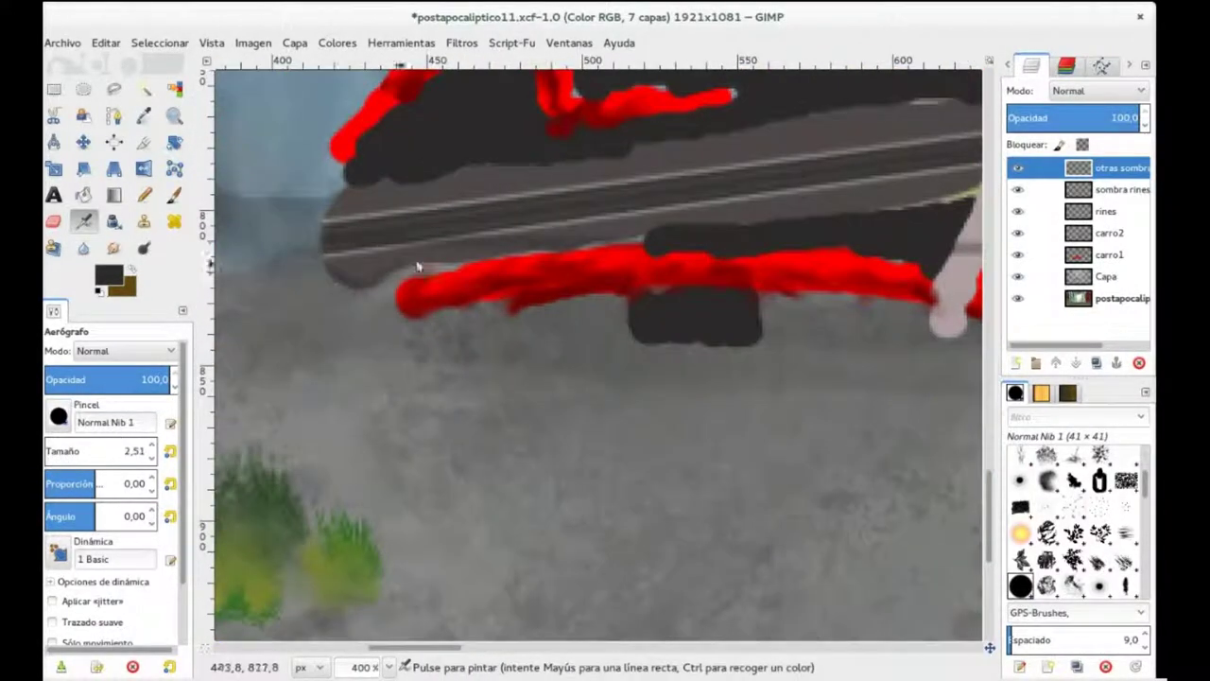
pyautogui.hscroll(5, 653, 212)
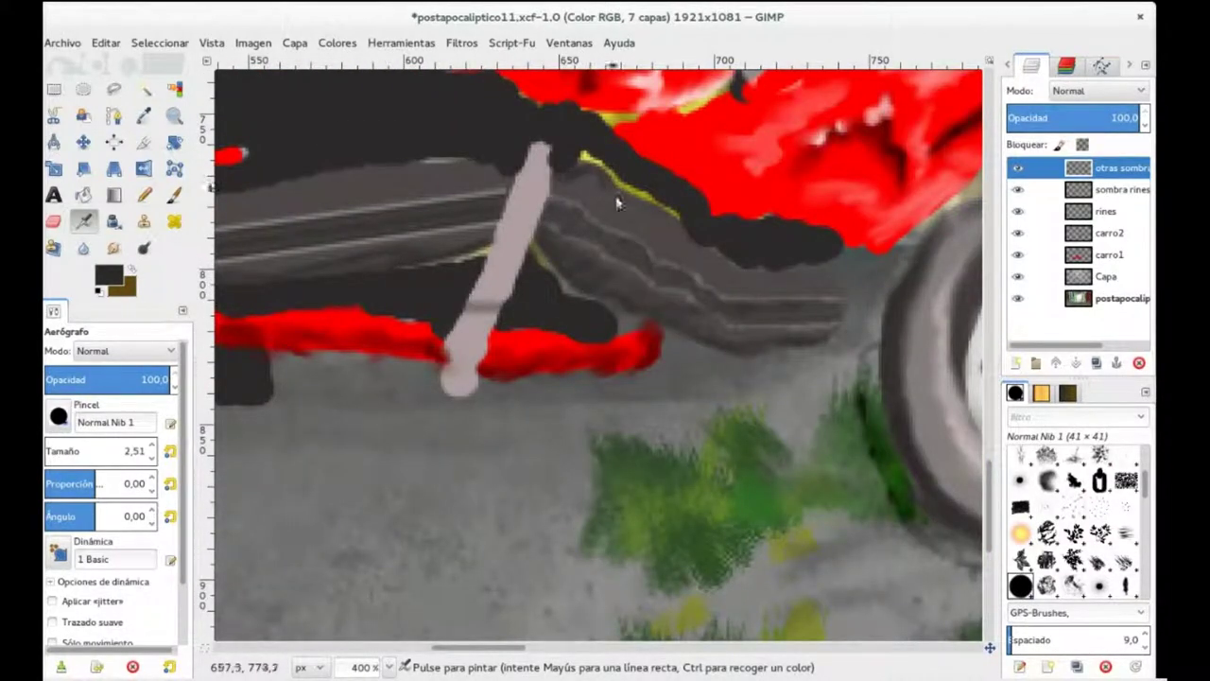
pyautogui.scroll(1, 570, 185)
pyautogui.hscroll(-4, 427, 281)
pyautogui.hscroll(-4, 681, 306)
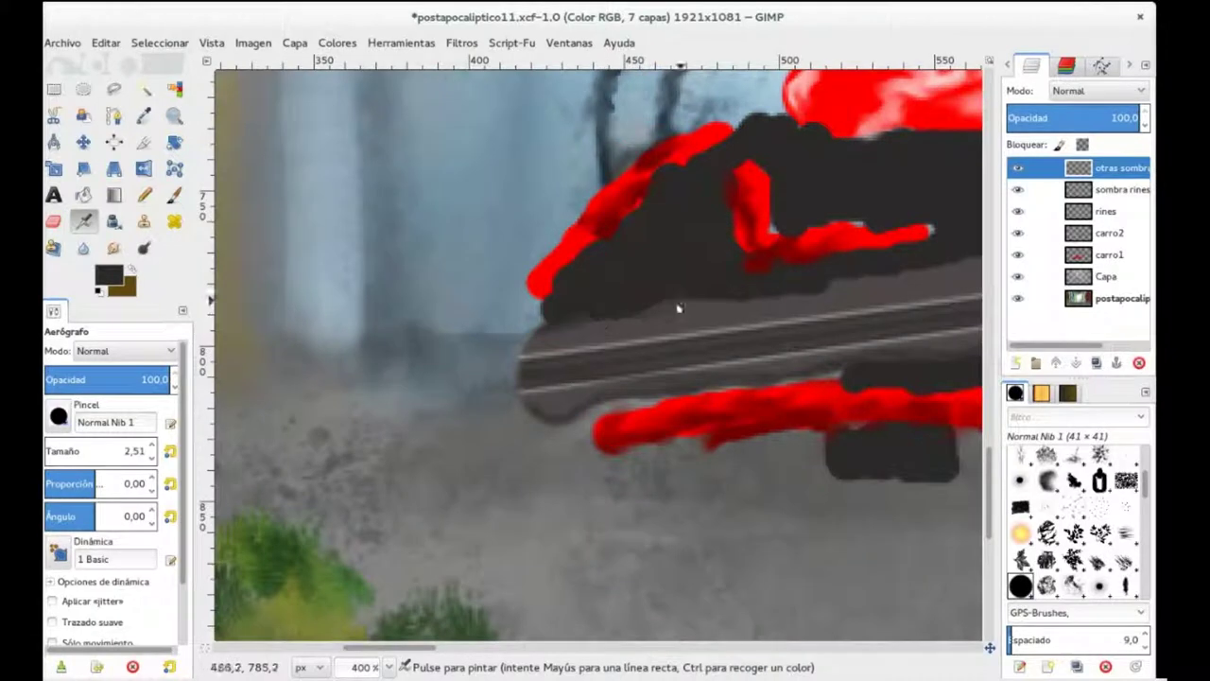
pyautogui.hscroll(5, 527, 260)
# - Smudge the bumper strokes to blend them together
pyautogui.press('s')
pyautogui.hscroll(-5, 359, 300)
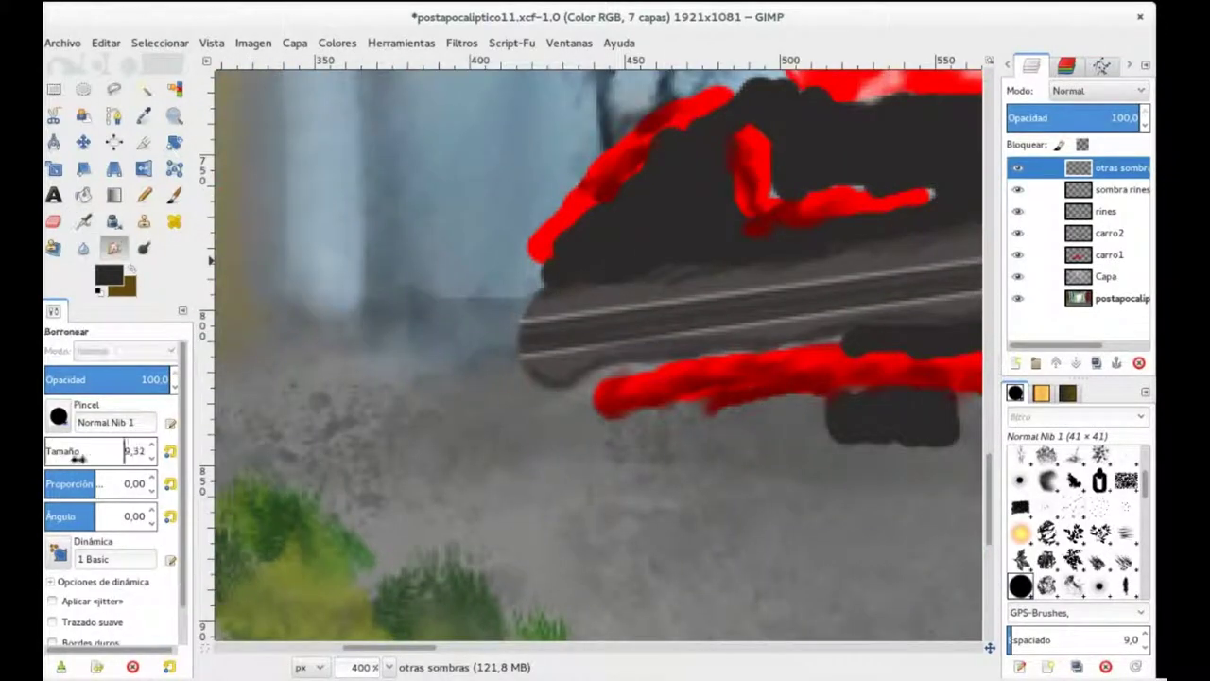
pyautogui.hscroll(3, 572, 274)
pyautogui.hscroll(5, 756, 270)
pyautogui.hscroll(-2, 661, 312)
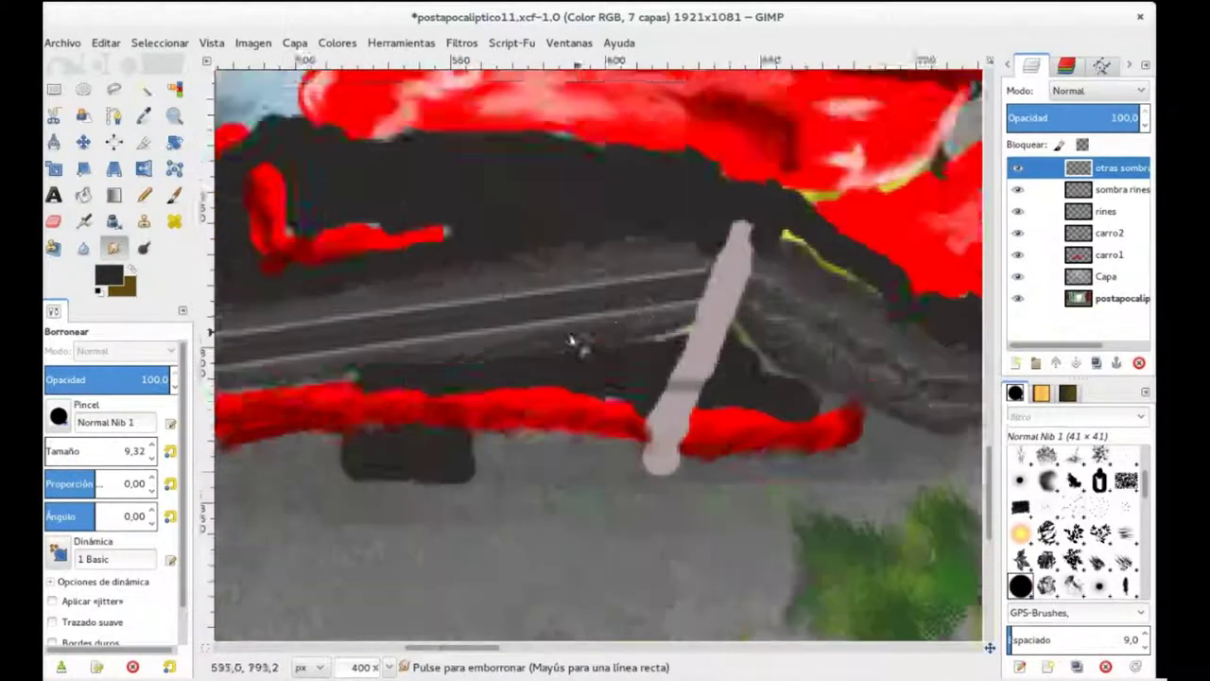
pyautogui.hscroll(-3, 425, 378)
pyautogui.hscroll(4, 510, 425)
# - Repaint the pole under the car in lighter grey and smudge it smooth
pyautogui.press('a')
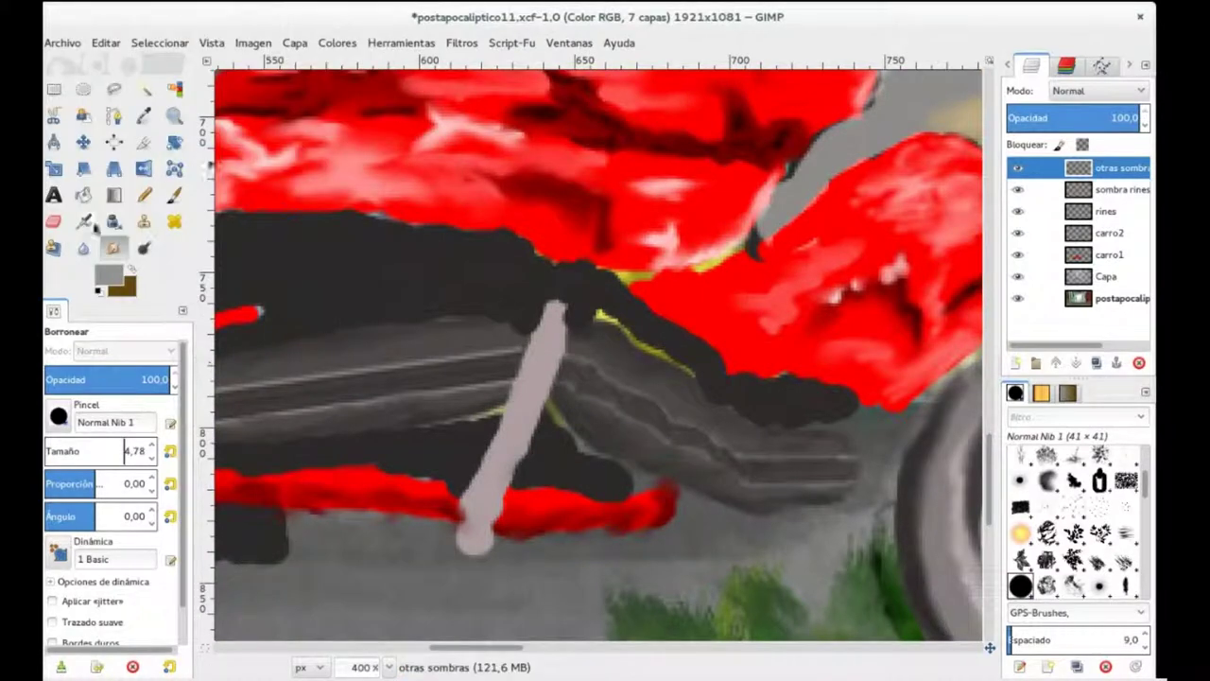
pyautogui.click(267, 310)
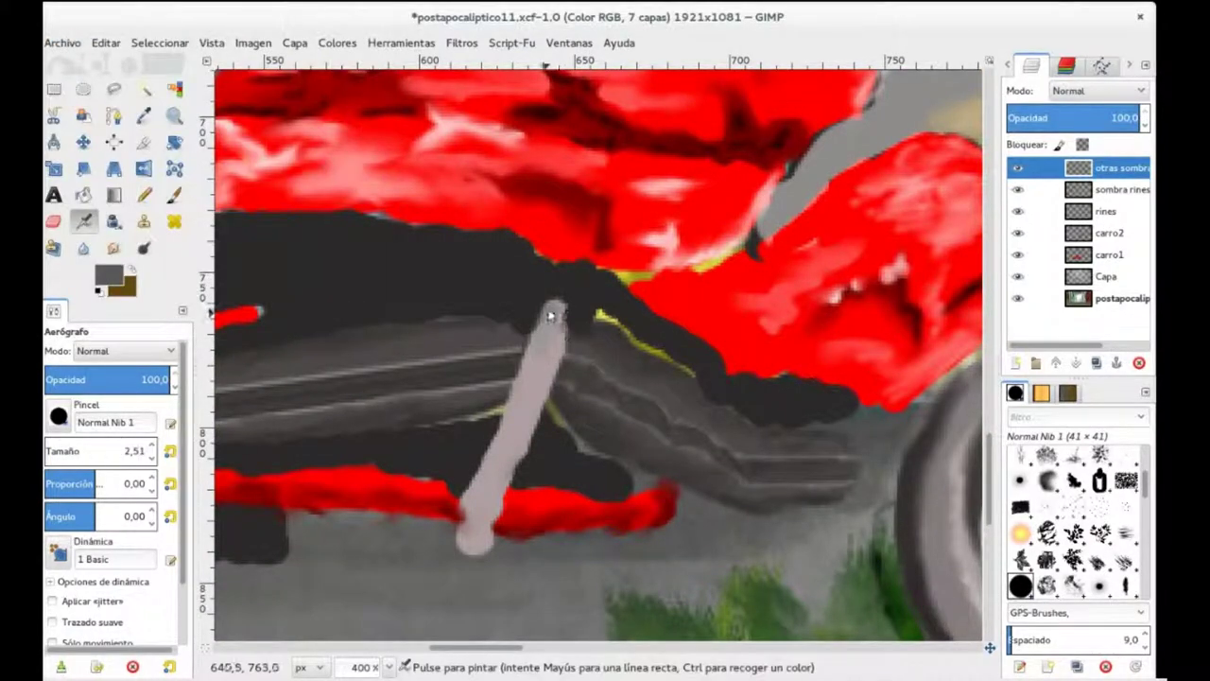
pyautogui.moveTo(556, 316); pyautogui.dragTo(491, 520)
pyautogui.press('s')
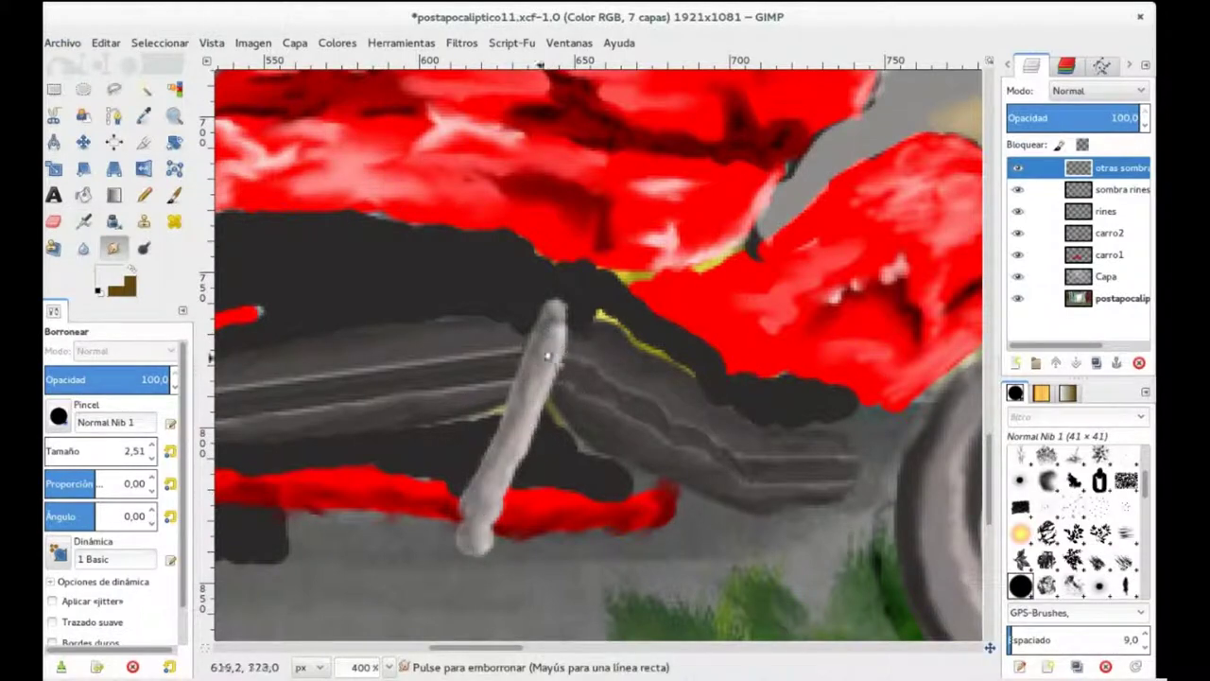
pyautogui.press('a')
pyautogui.keyDown('ctrl'); pyautogui.scroll(-2, 524, 331); pyautogui.keyUp('ctrl')
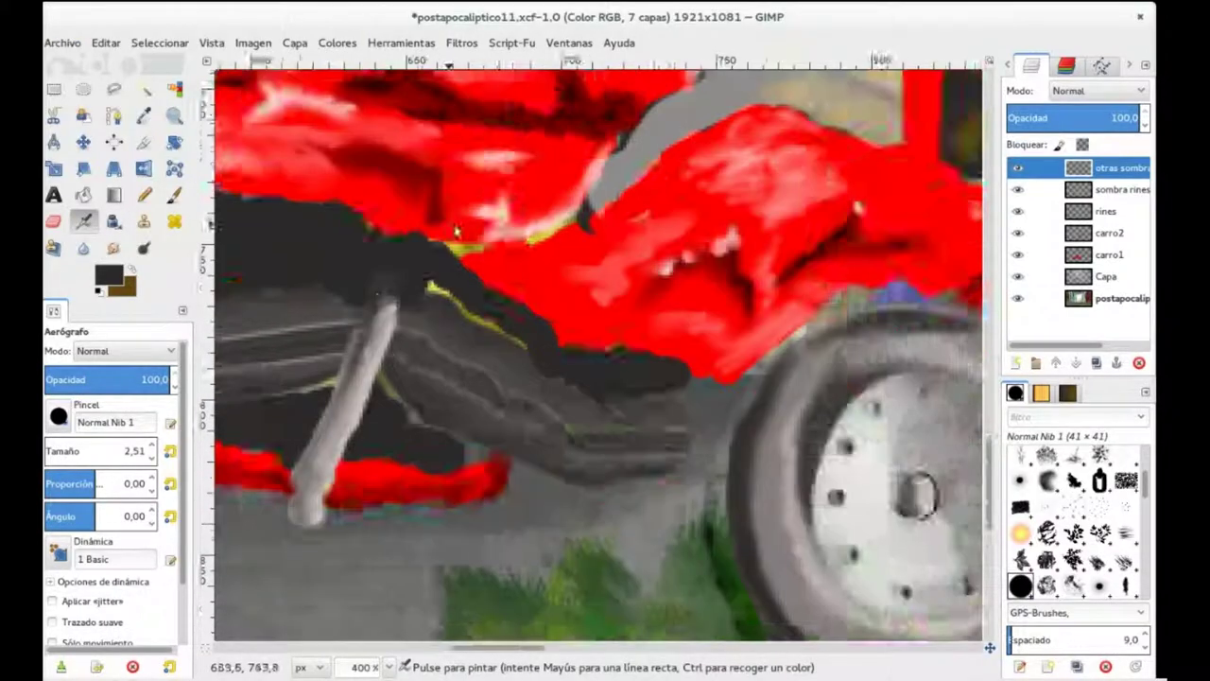
pyautogui.keyDown('ctrl'); pyautogui.scroll(-2, 524, 331); pyautogui.keyUp('ctrl')
pyautogui.click(1014, 362)
# - Name the new layer 'sombra auto' and move it below carro1
pyautogui.write('sombra auto')
pyautogui.press('Return')
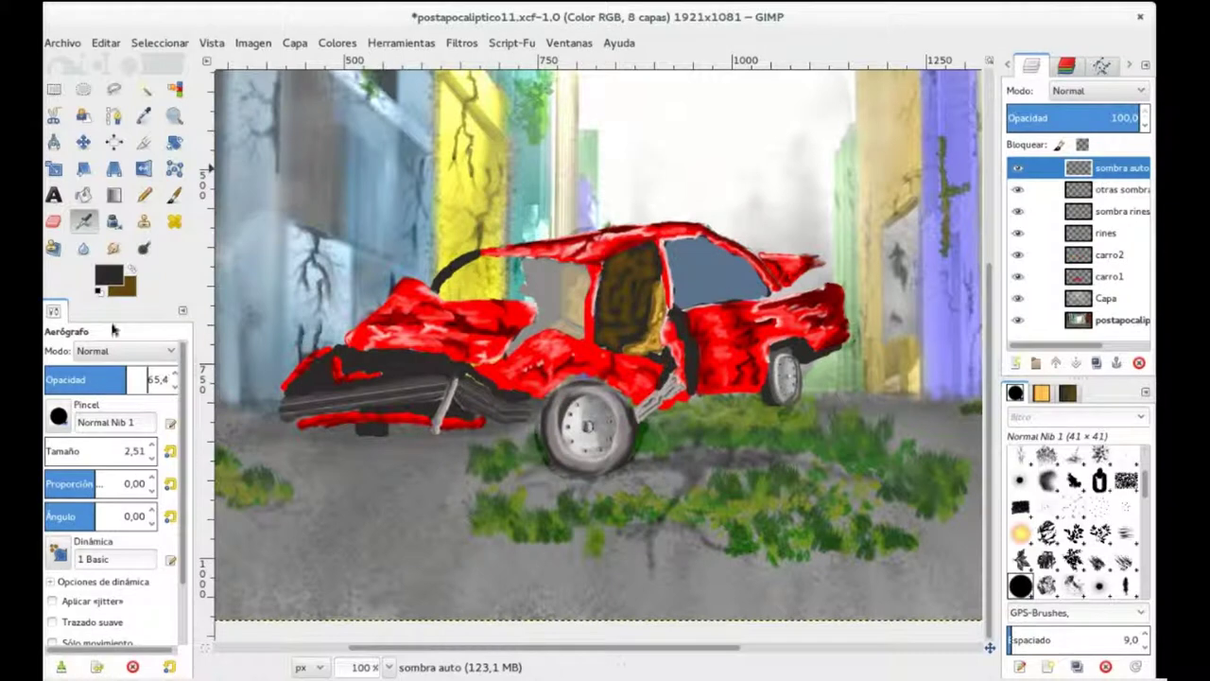
pyautogui.moveTo(1084, 197); pyautogui.dragTo(1078, 272)
# - Airbrush a dark ground shadow under the car, smudge and erase the excess, then save
pyautogui.moveTo(73, 454); pyautogui.dragTo(90, 453)
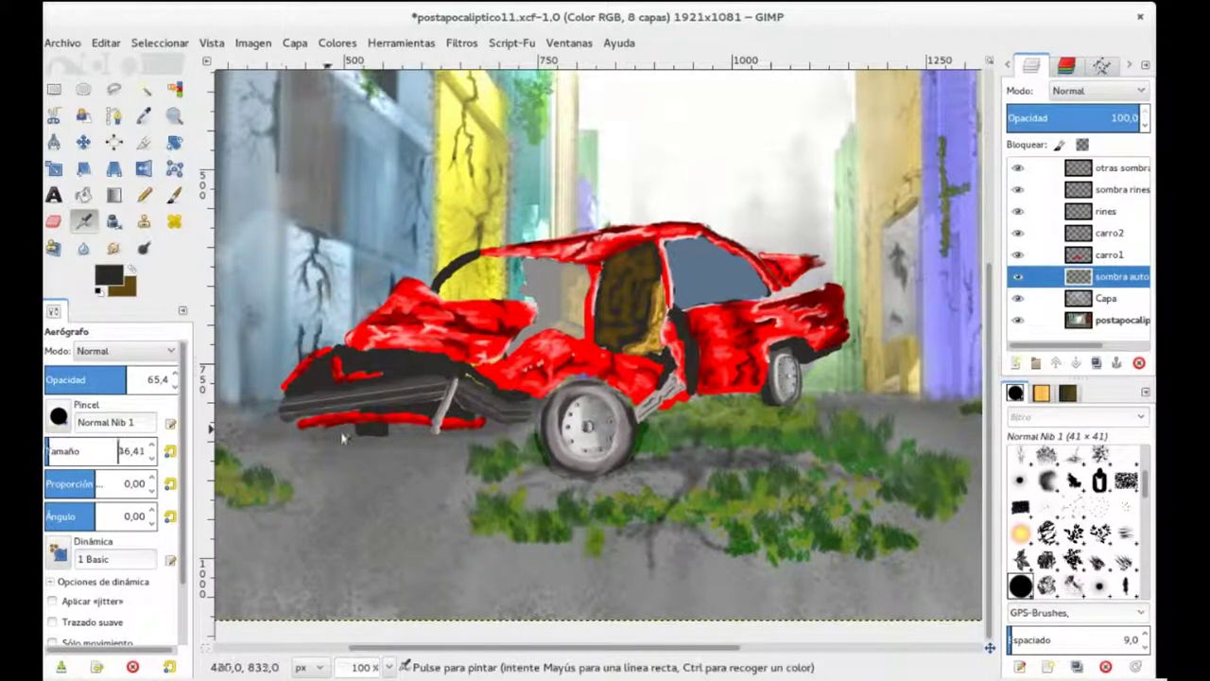
pyautogui.moveTo(346, 452)
pyautogui.mouseDown()
pyautogui.moveTo(540, 474)
pyautogui.moveTo(755, 408)
pyautogui.moveTo(384, 430)
pyautogui.moveTo(528, 392)
pyautogui.mouseUp()
pyautogui.click(114, 248)
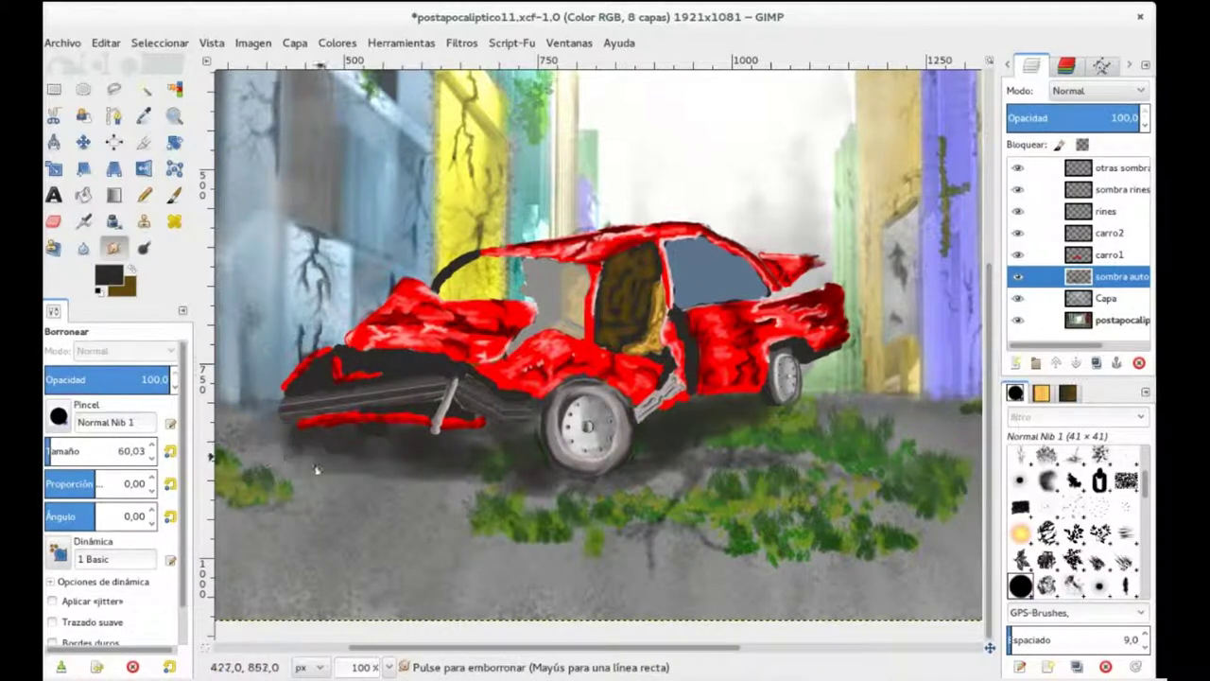
pyautogui.click(53, 221)
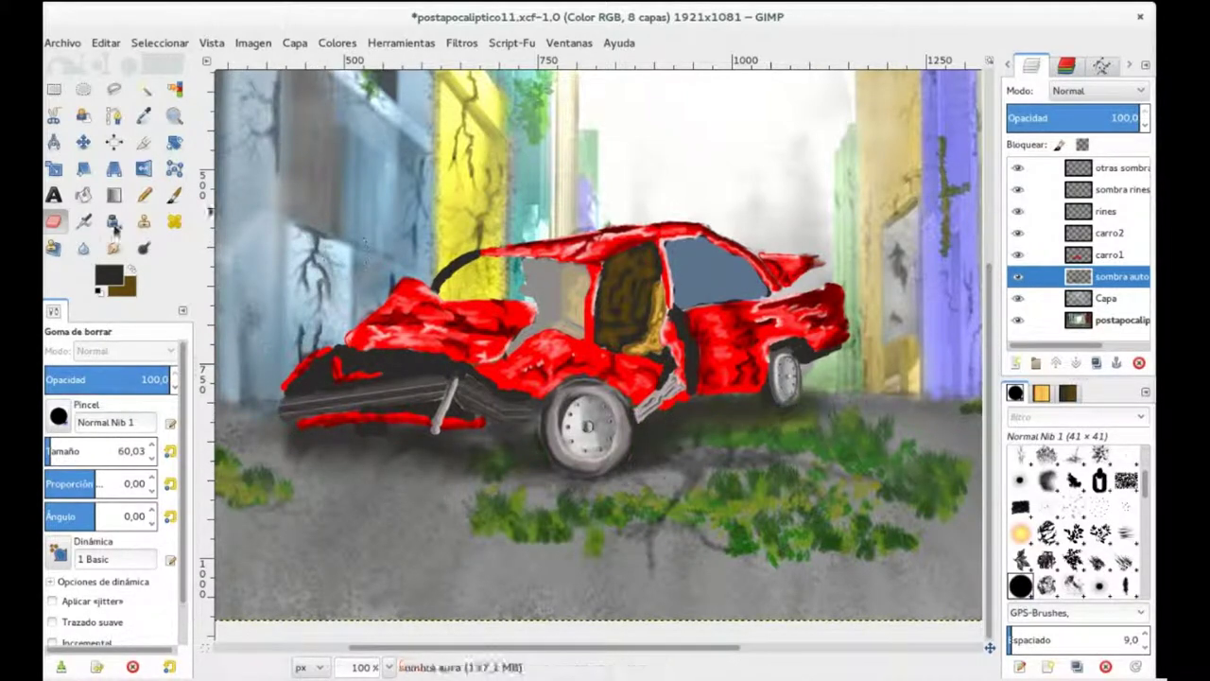
pyautogui.scroll(2, 662, 284)
pyautogui.hotkey('ctrl', 's')
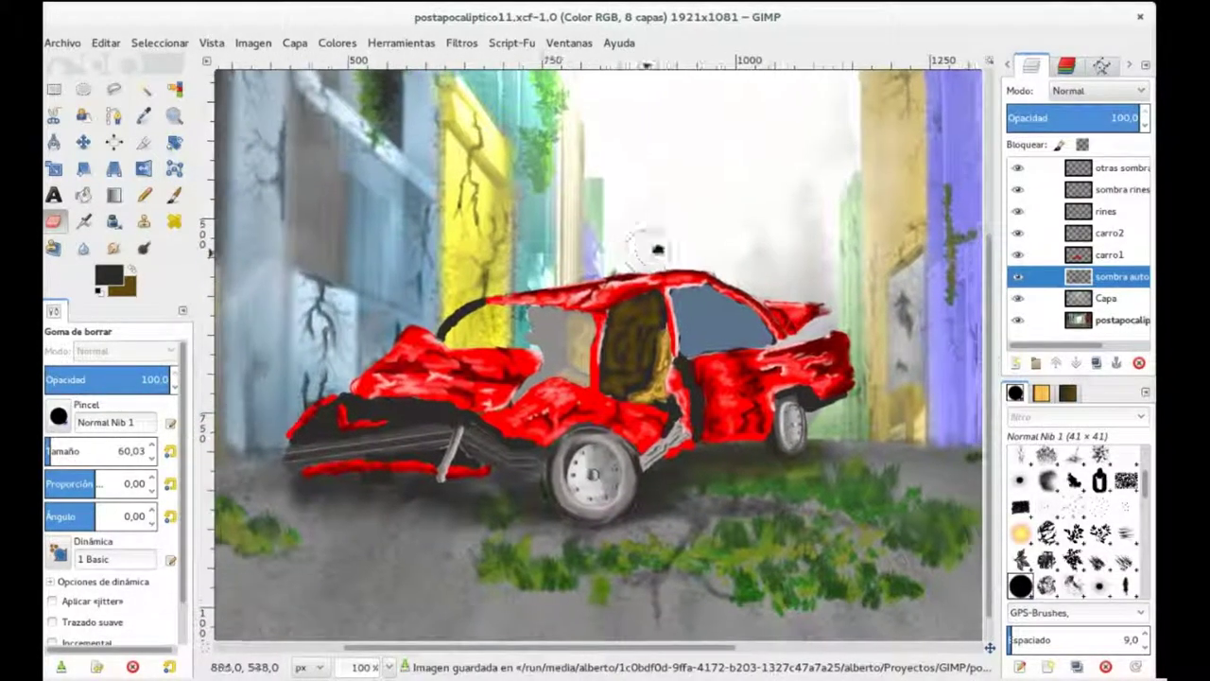
# - Burn-darken the car's front on carro1, undoing the strokes on the rear window
pyautogui.click(144, 248)
pyautogui.click(99, 516)
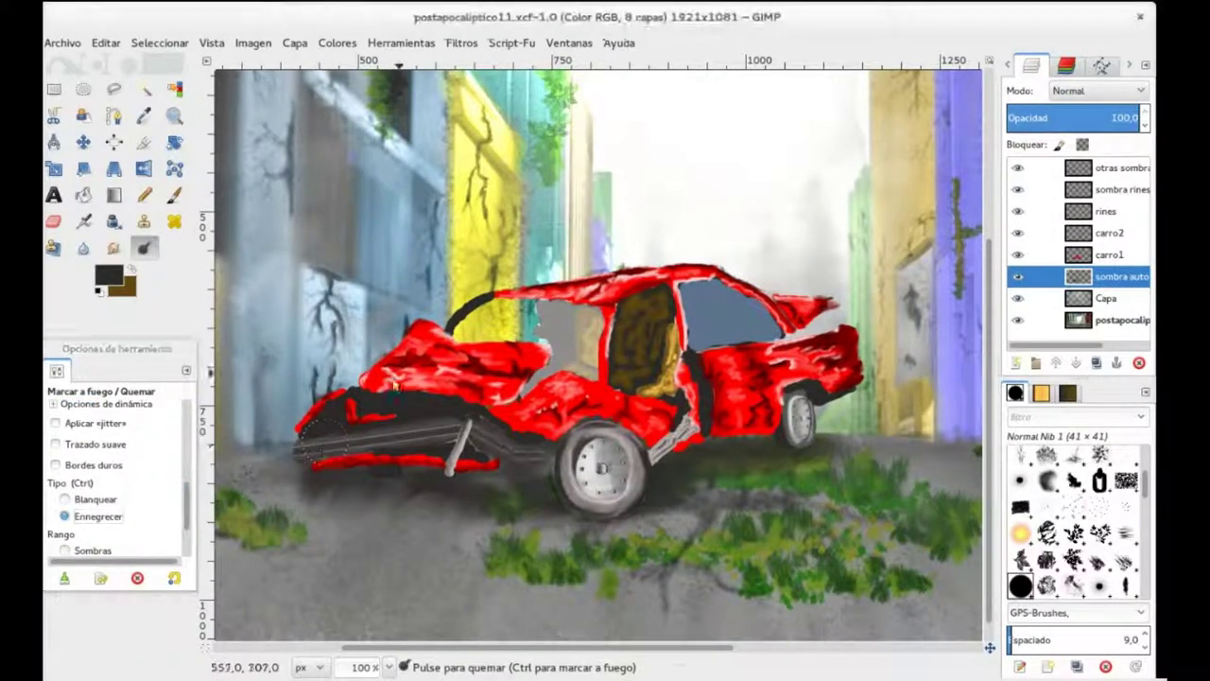
pyautogui.press('pageup')
pyautogui.moveTo(435, 397)
pyautogui.mouseDown()
pyautogui.moveTo(380, 425)
pyautogui.moveTo(539, 408)
pyautogui.mouseUp()
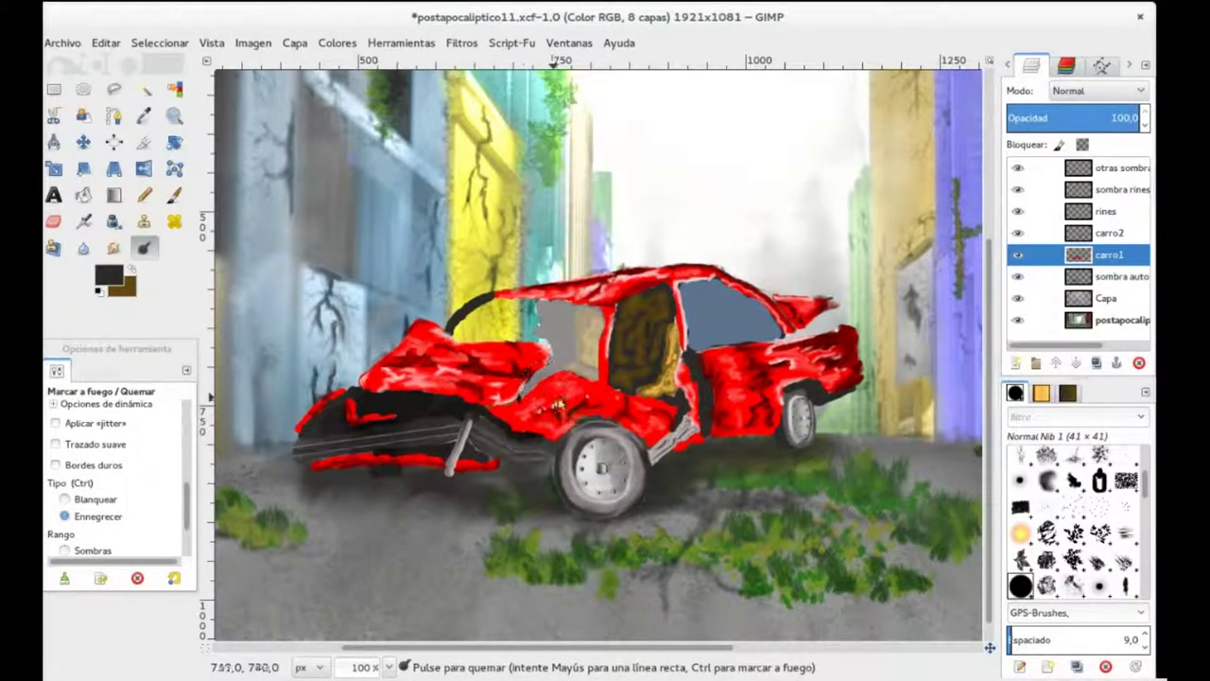
pyautogui.scroll(3, 113, 472)
pyautogui.scroll(-3, 113, 472)
pyautogui.scroll(-2, 113, 472)
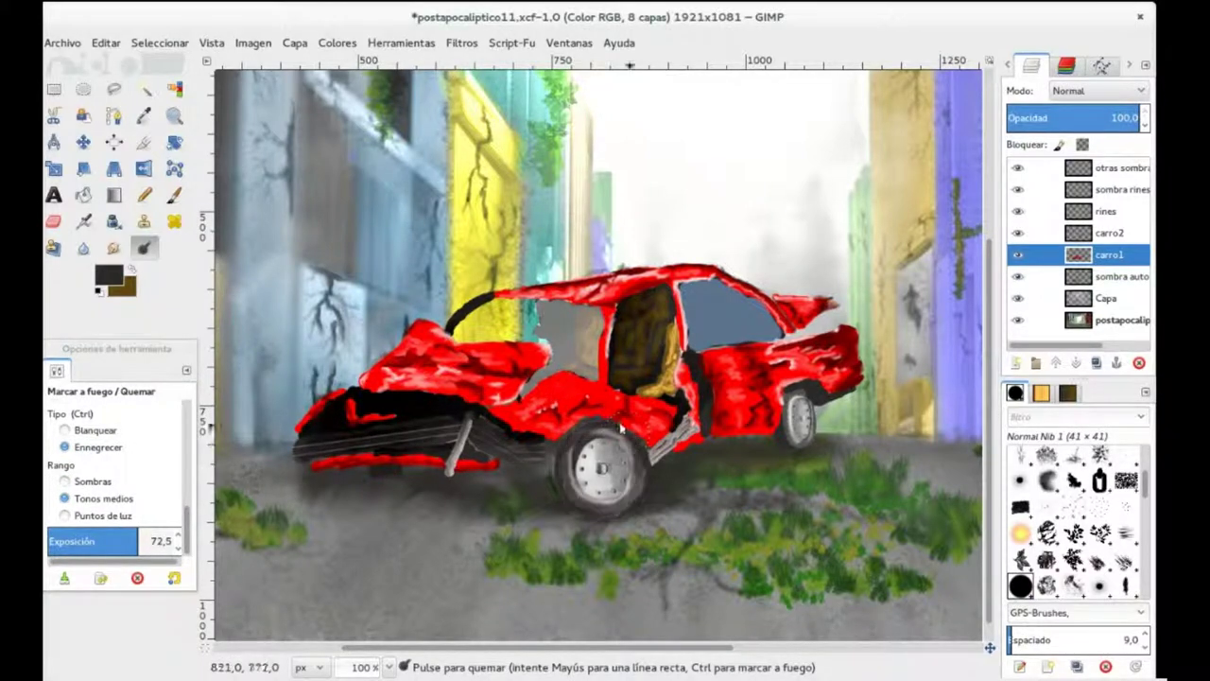
pyautogui.moveTo(715, 287)
pyautogui.mouseDown()
pyautogui.moveTo(792, 312)
pyautogui.moveTo(753, 322)
pyautogui.mouseUp()
pyautogui.hotkey('ctrl', 'z')
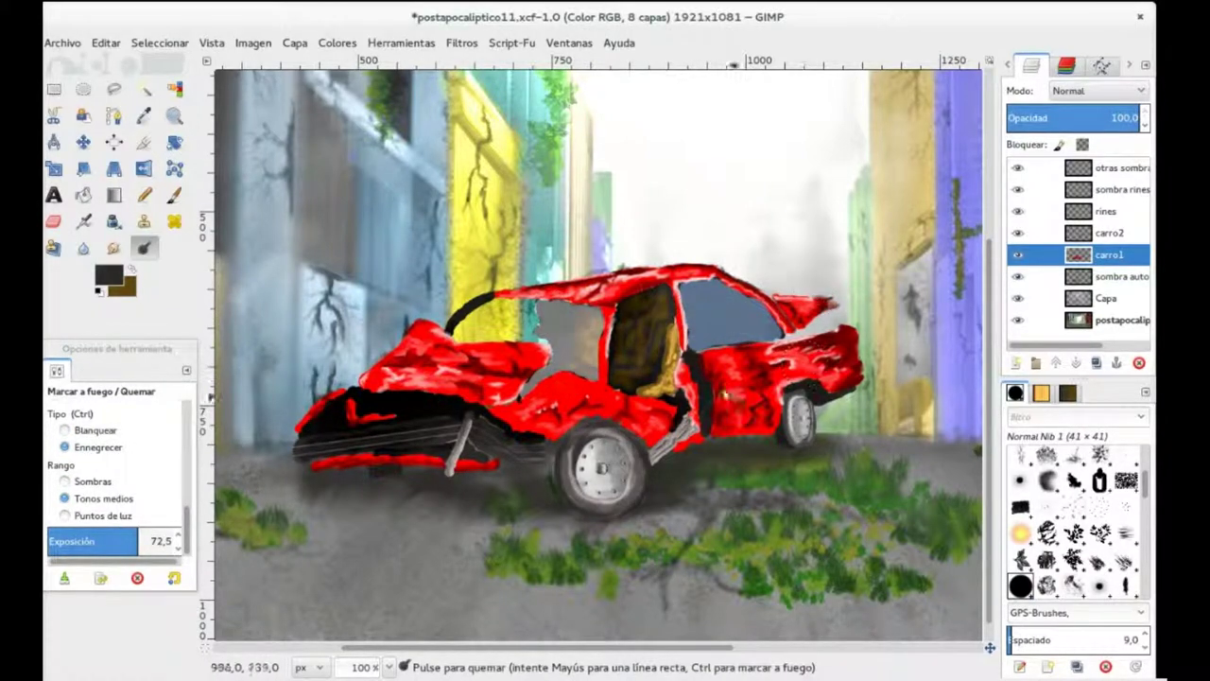
pyautogui.hotkey('ctrl', 'z')
pyautogui.hotkey('ctrl', 'z')
pyautogui.hotkey('ctrl', 'z')
pyautogui.hotkey('ctrl', 'z')
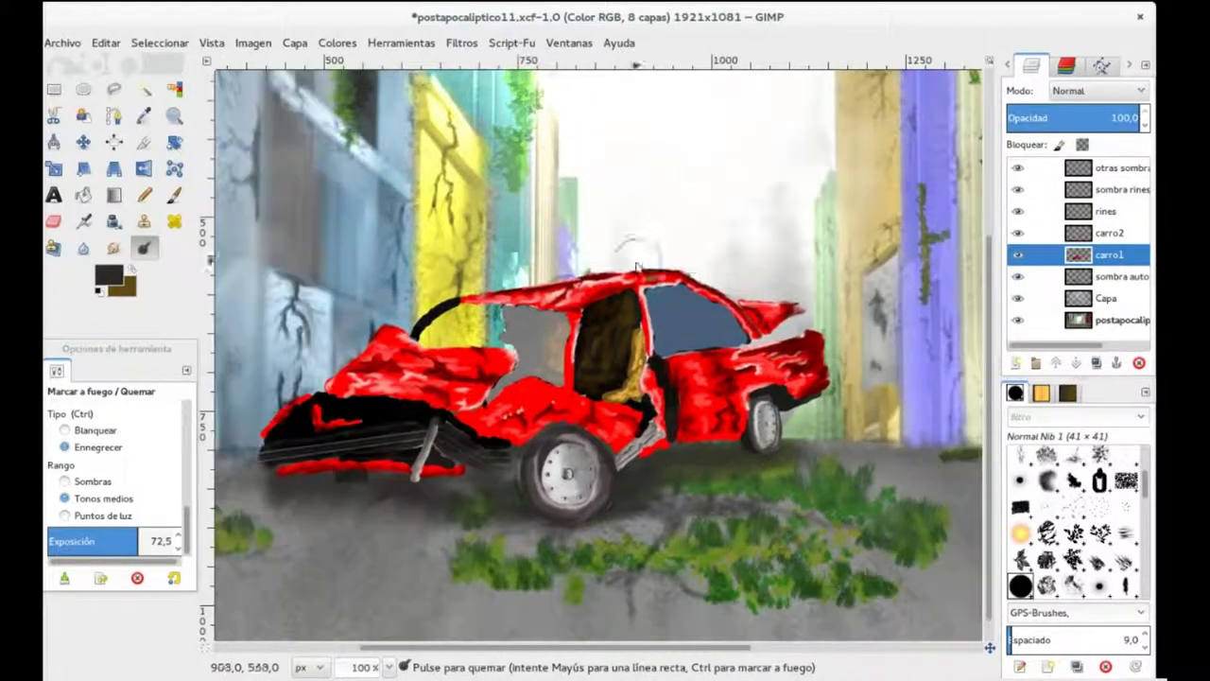
pyautogui.press('Home')
pyautogui.hotkey('shift', 'ctrl', 'n')
# - Create the 'overall' layer and airbrush brownish weathering over the hood, door and rear
pyautogui.write('overall')
pyautogui.press('Return')
pyautogui.press('a')
pyautogui.press('x')
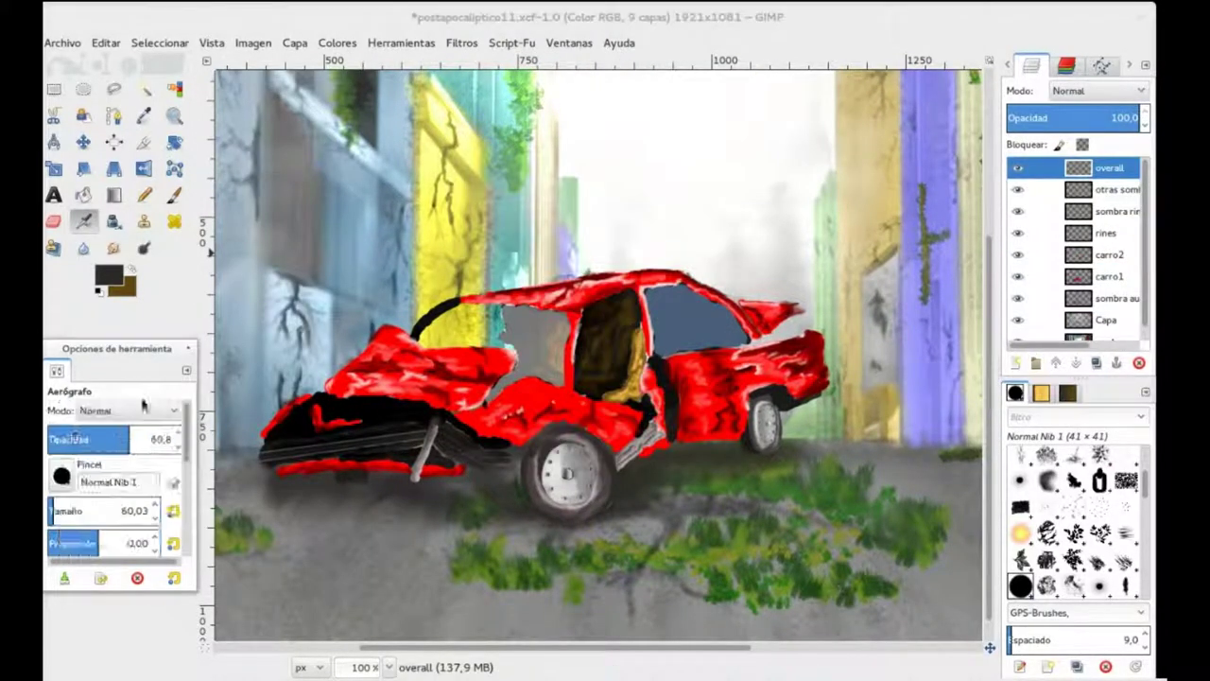
pyautogui.moveTo(170, 440); pyautogui.dragTo(79, 440)
pyautogui.moveTo(397, 373)
pyautogui.mouseDown()
pyautogui.moveTo(347, 434)
pyautogui.moveTo(560, 312)
pyautogui.moveTo(756, 340)
pyautogui.moveTo(653, 416)
pyautogui.mouseUp()
pyautogui.moveTo(567, 350)
pyautogui.mouseDown()
pyautogui.moveTo(386, 332)
pyautogui.moveTo(340, 407)
pyautogui.mouseUp()
pyautogui.moveTo(123, 510); pyautogui.dragTo(95, 510)
pyautogui.moveTo(770, 317); pyautogui.dragTo(732, 427)
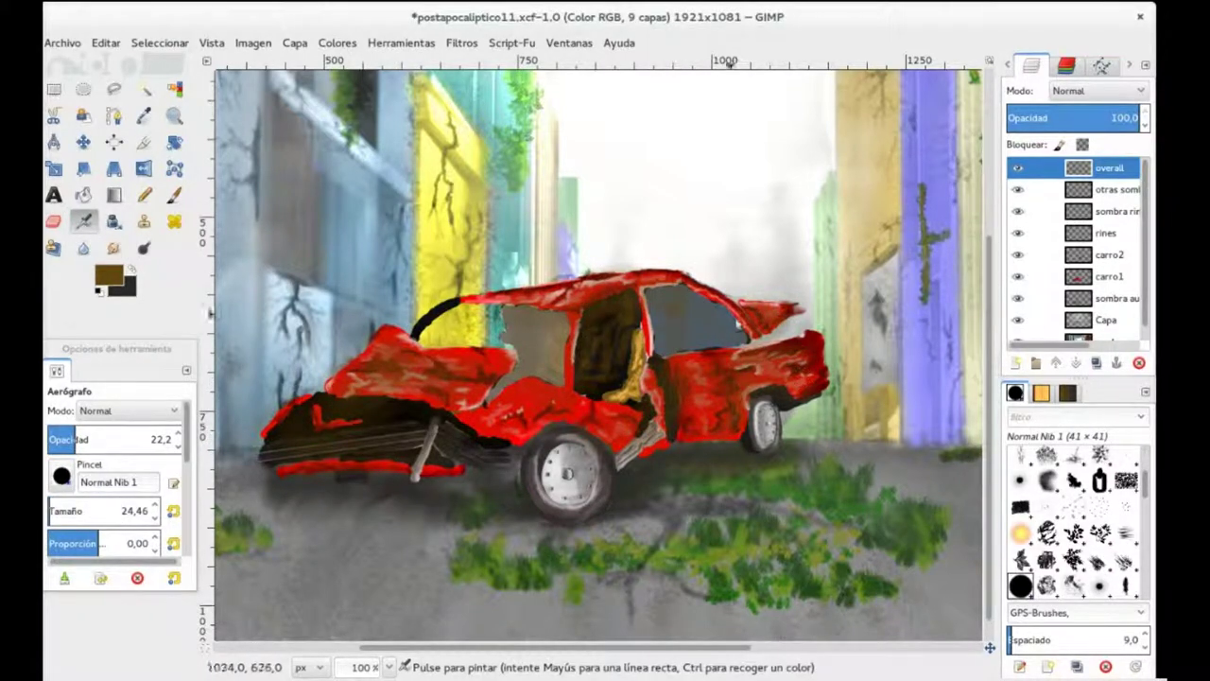
# - Zoom out to the whole image, save, and add a new fire layer named fuego
pyautogui.hscroll(-3, 711, 338)
pyautogui.press('-')
pyautogui.press('-')
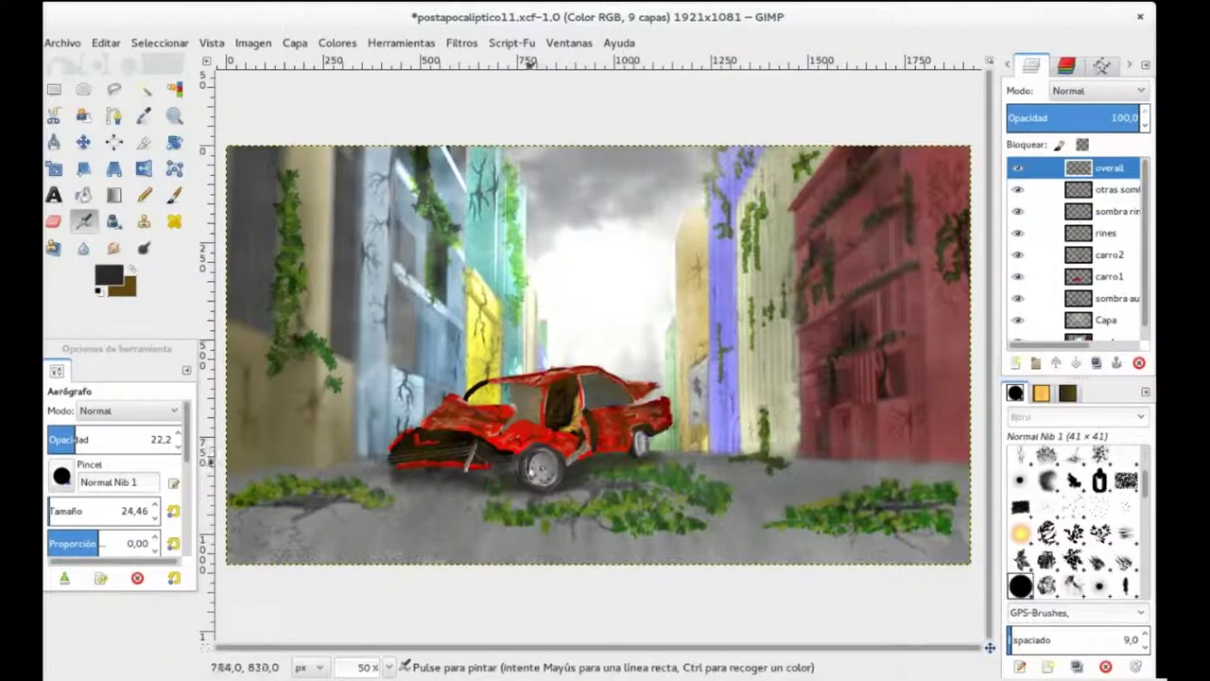
pyautogui.hotkey('ctrl', 's')
pyautogui.hscroll(3, 648, 440)
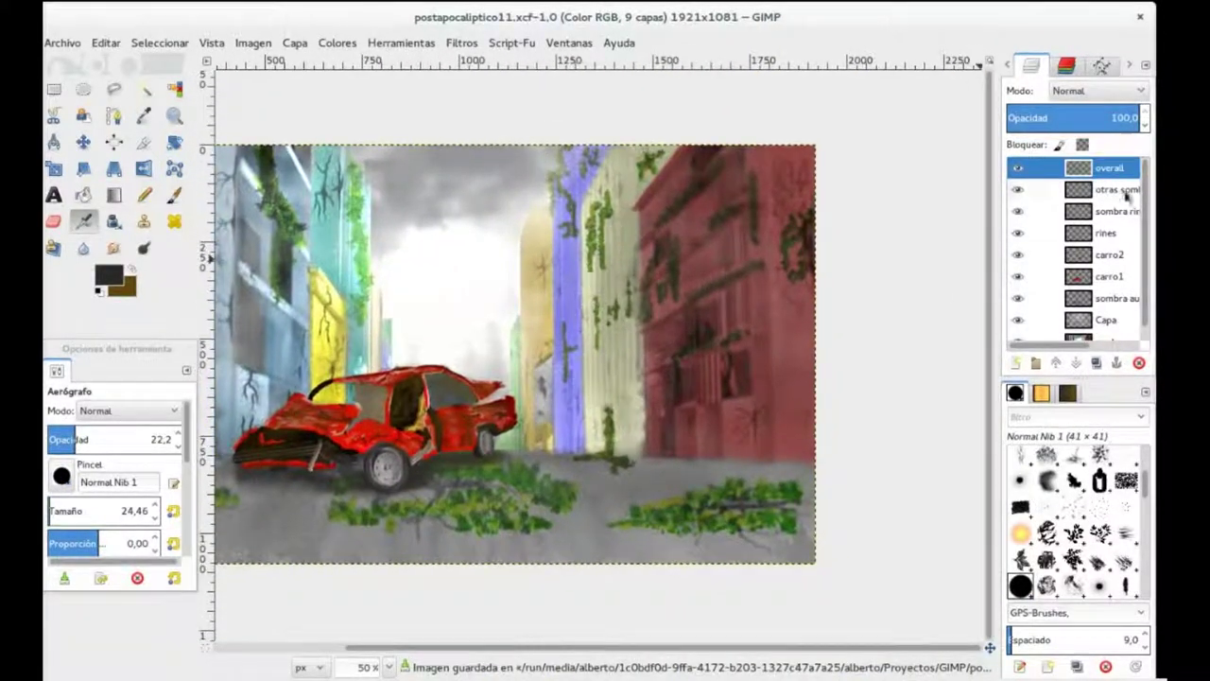
pyautogui.click(1015, 361)
pyautogui.write('uego')
pyautogui.press('Return')
# - Create the fuego layer and airbrush grey smoke against the red building
pyautogui.click(107, 274)
pyautogui.click(296, 253)
pyautogui.click(340, 311)
pyautogui.moveTo(95, 439); pyautogui.dragTo(180, 439)
pyautogui.moveTo(695, 463); pyautogui.dragTo(648, 388)
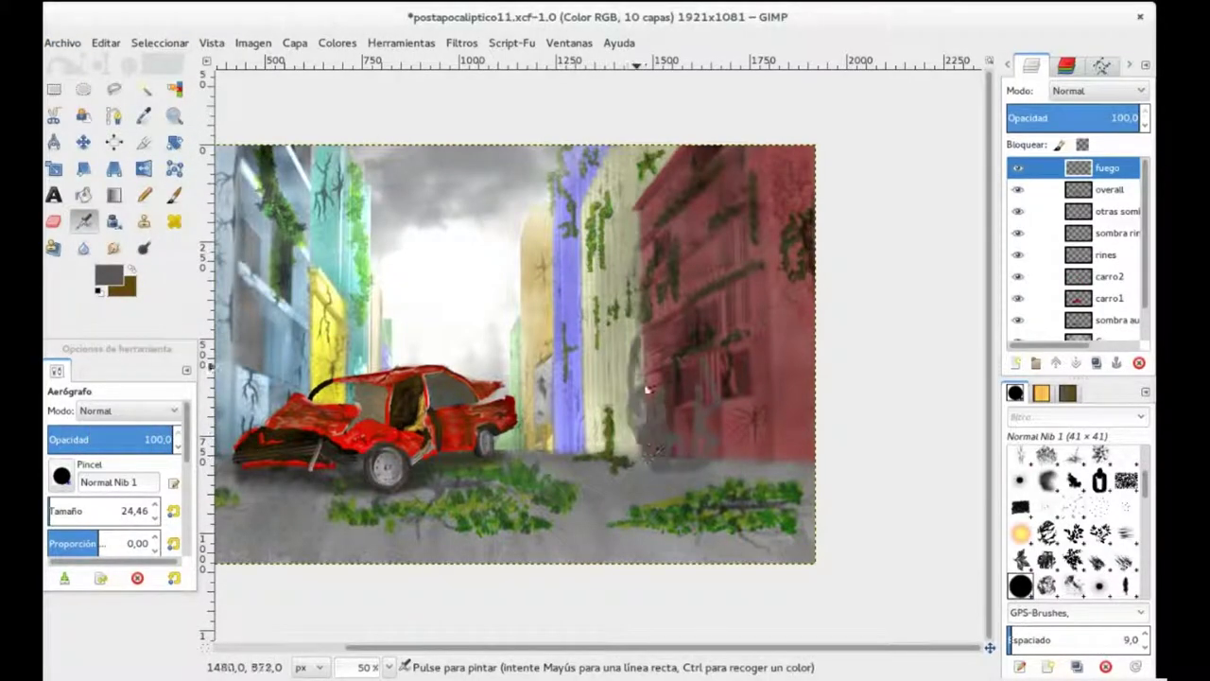
pyautogui.moveTo(652, 375)
pyautogui.mouseDown()
pyautogui.moveTo(681, 430)
pyautogui.moveTo(652, 455)
pyautogui.moveTo(695, 435)
pyautogui.mouseUp()
# - Add bright red and yellow flames, then smudge them into shape
pyautogui.click(109, 274)
pyautogui.click(165, 58)
pyautogui.click(338, 311)
pyautogui.scroll(-2, 114, 454)
pyautogui.click(109, 274)
pyautogui.click(181, 216)
pyautogui.click(337, 311)
pyautogui.click(108, 274)
pyautogui.click(338, 311)
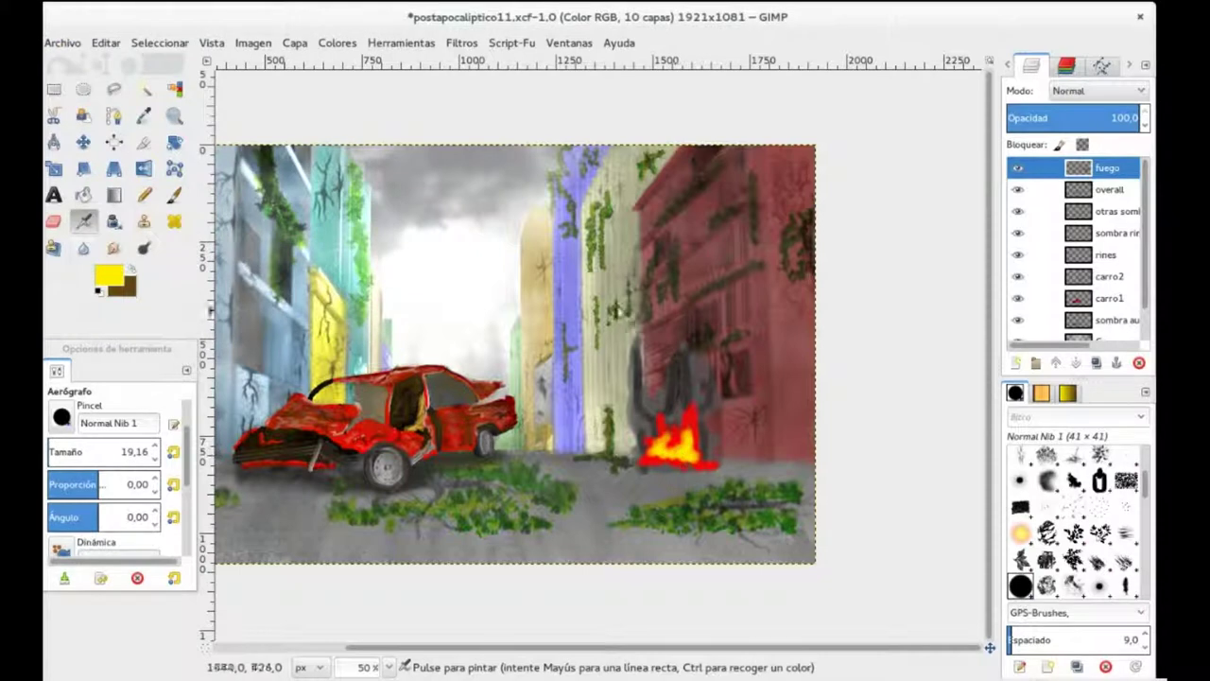
pyautogui.click(114, 247)
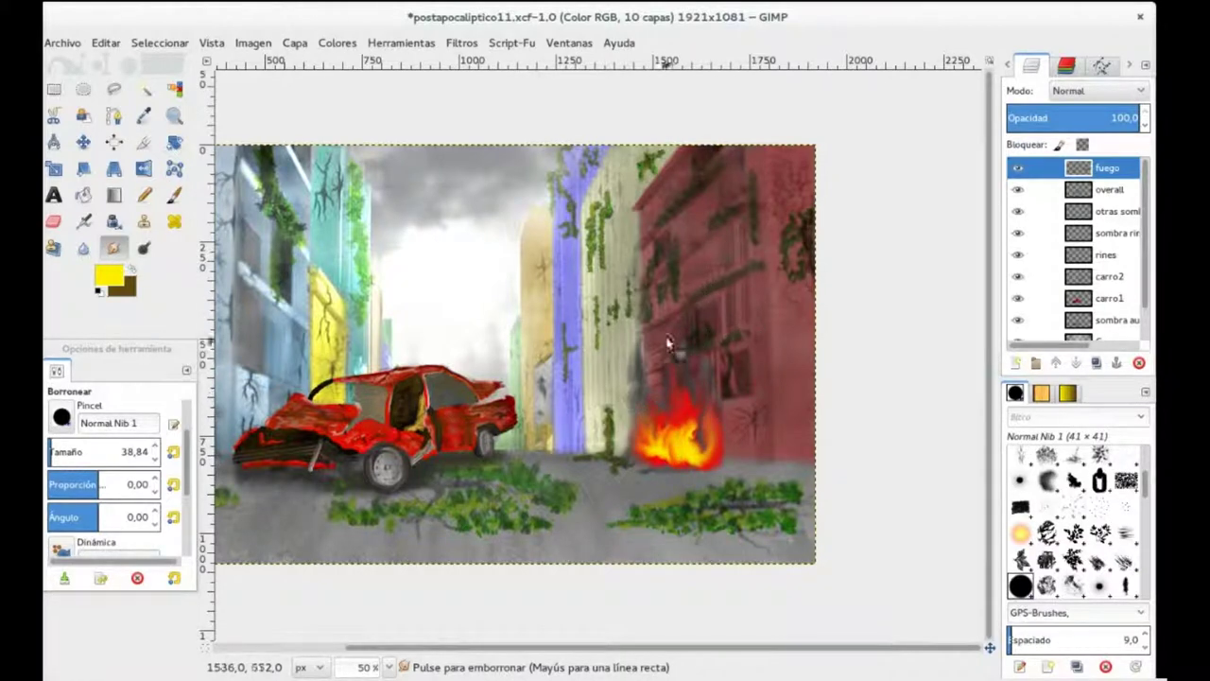
# - Duplicate the fire layer, move the copy left and scale it down
pyautogui.hotkey('shift', 'ctrl', 'd')
pyautogui.press('m')
pyautogui.moveTo(678, 432); pyautogui.dragTo(590, 434)
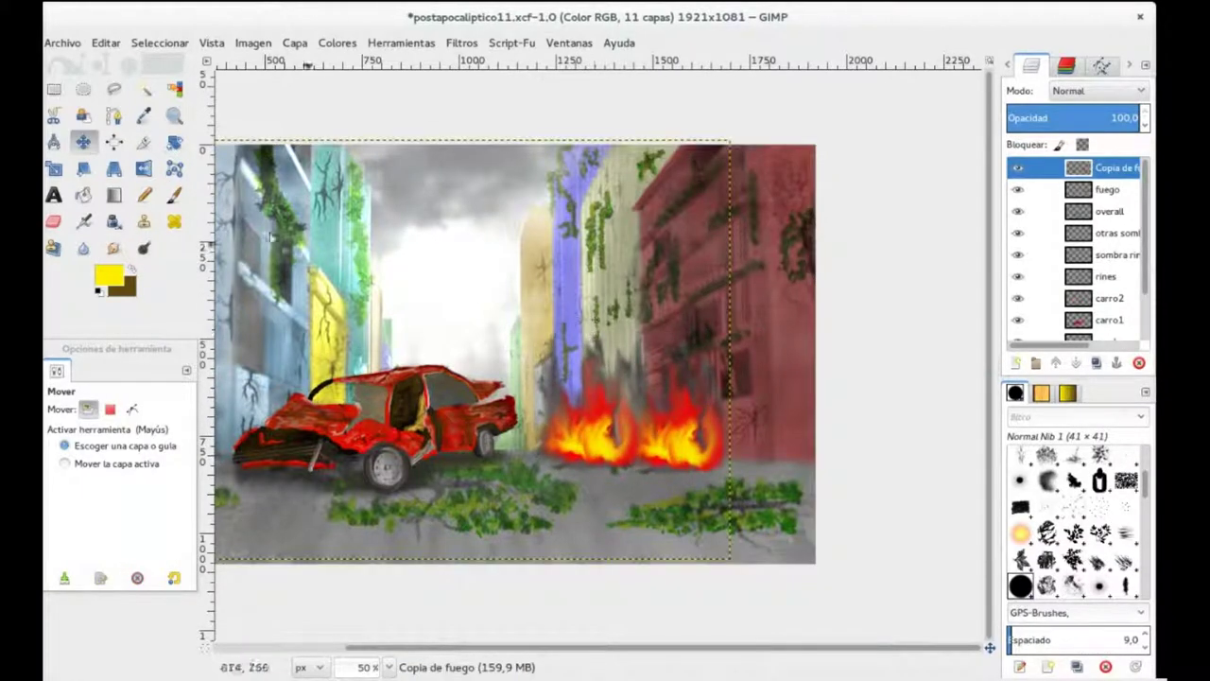
pyautogui.hotkey('shift', 't')
pyautogui.moveTo(790, 601); pyautogui.dragTo(744, 575)
pyautogui.press('Return')
# - Apply a perspective transform so the fire copy fits the street's perspective
pyautogui.press('m')
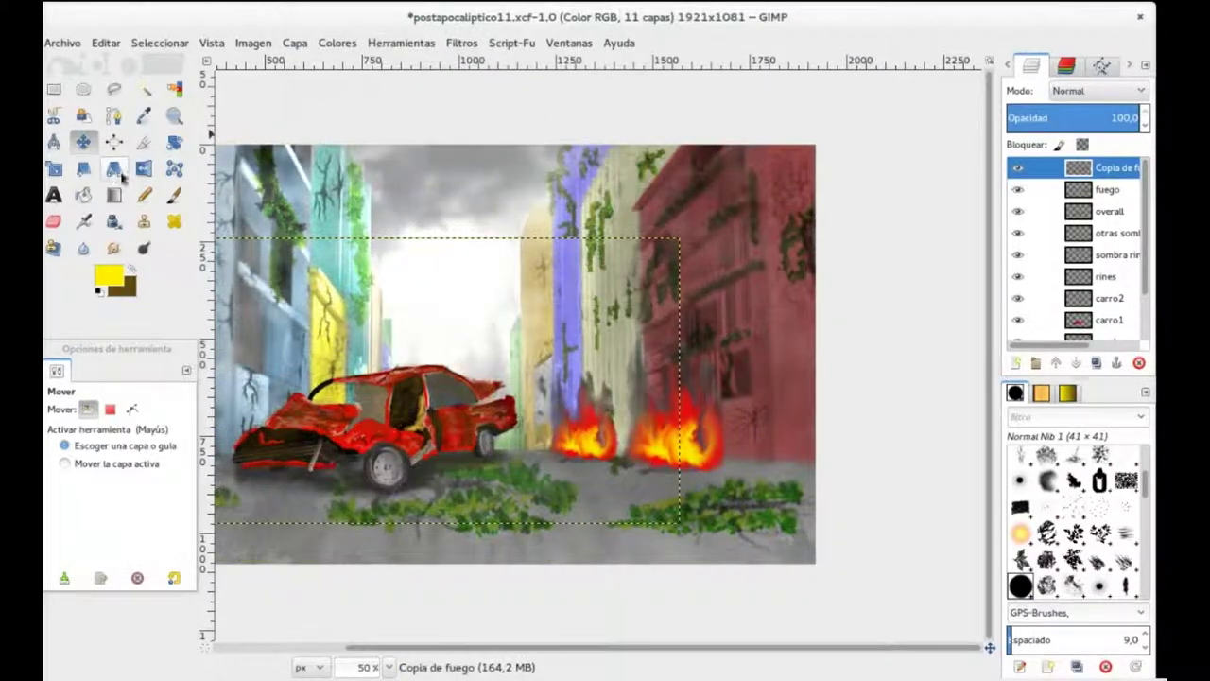
pyautogui.hotkey('shift', 'p')
pyautogui.click(614, 360)
pyautogui.moveTo(217, 241); pyautogui.dragTo(284, 312)
pyautogui.moveTo(614, 350); pyautogui.dragTo(534, 134)
pyautogui.moveTo(288, 312); pyautogui.dragTo(321, 453)
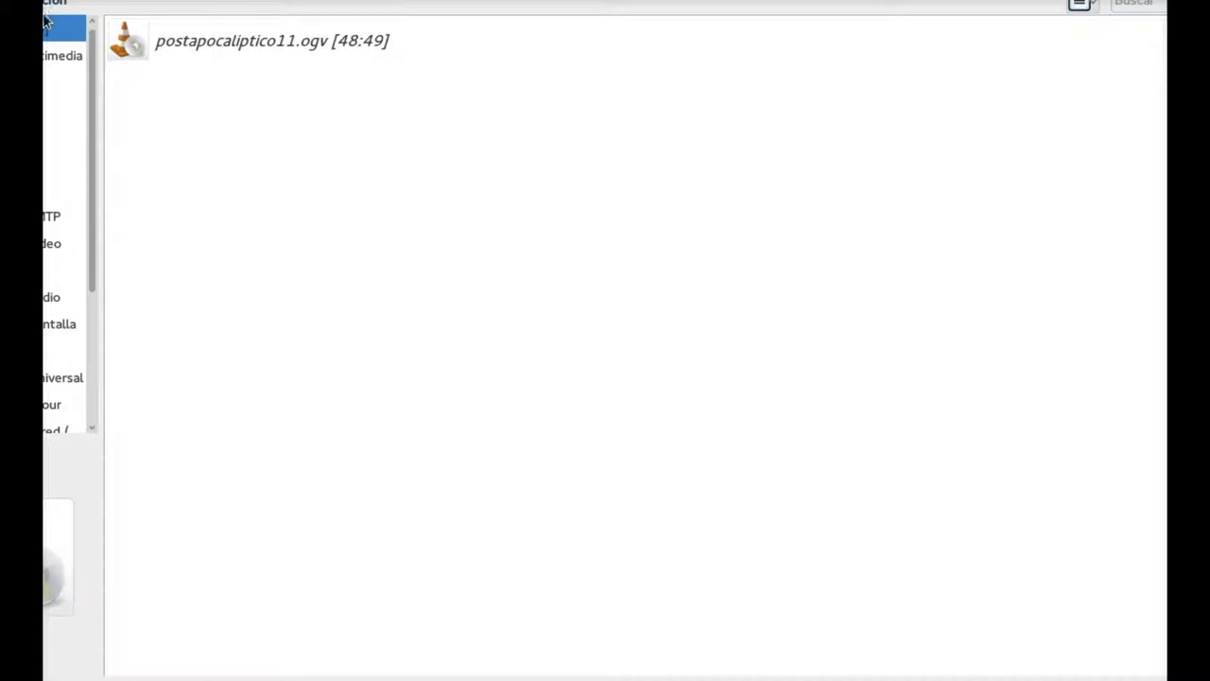